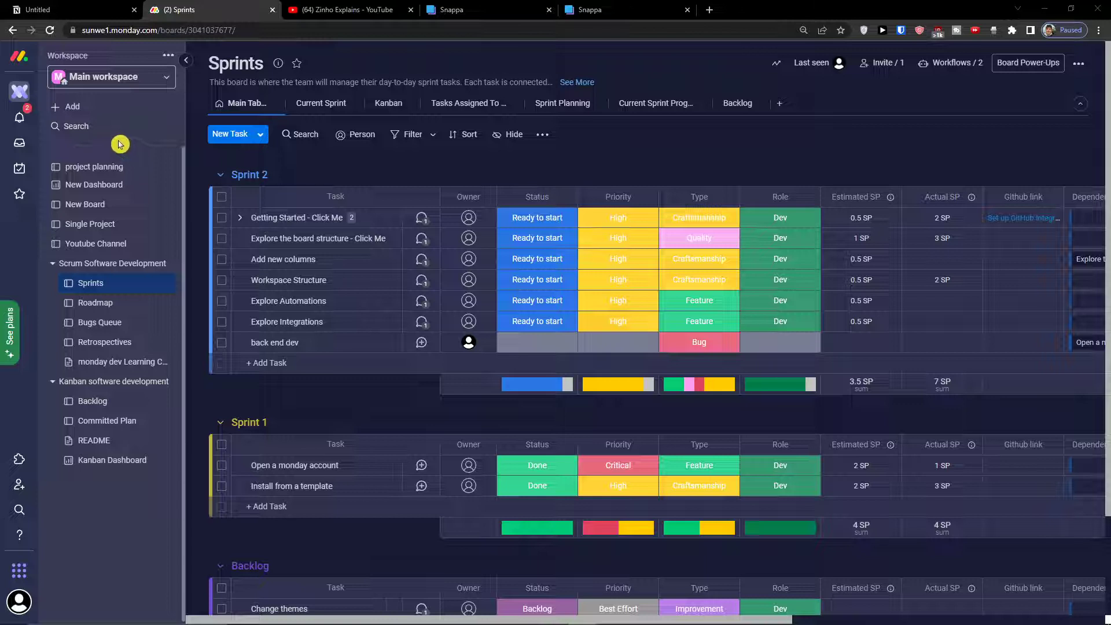
Open the template center to pick a template for a new board in the main workspace.
{"action": "left_click", "coordinate": [74, 107]}
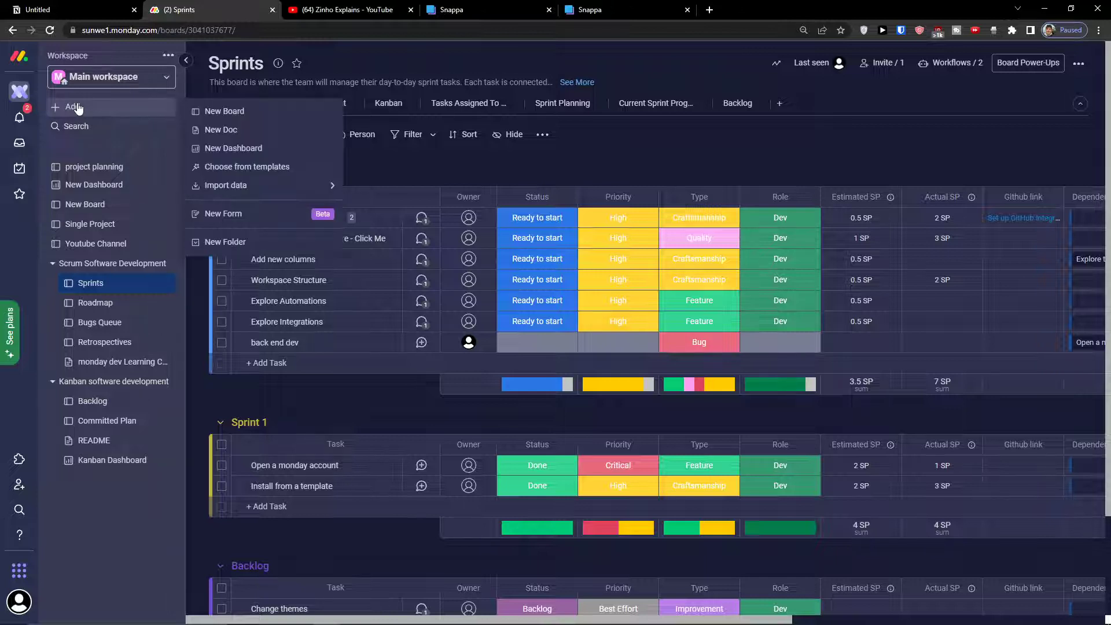
{"action": "left_click", "coordinate": [123, 106]}
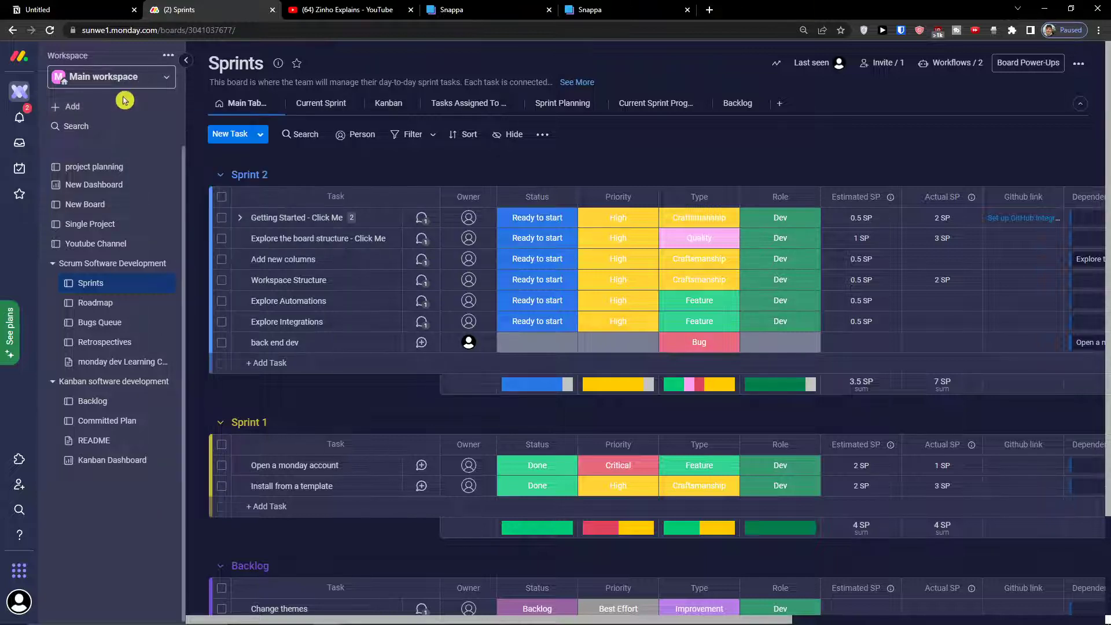
{"action": "left_click", "coordinate": [123, 107]}
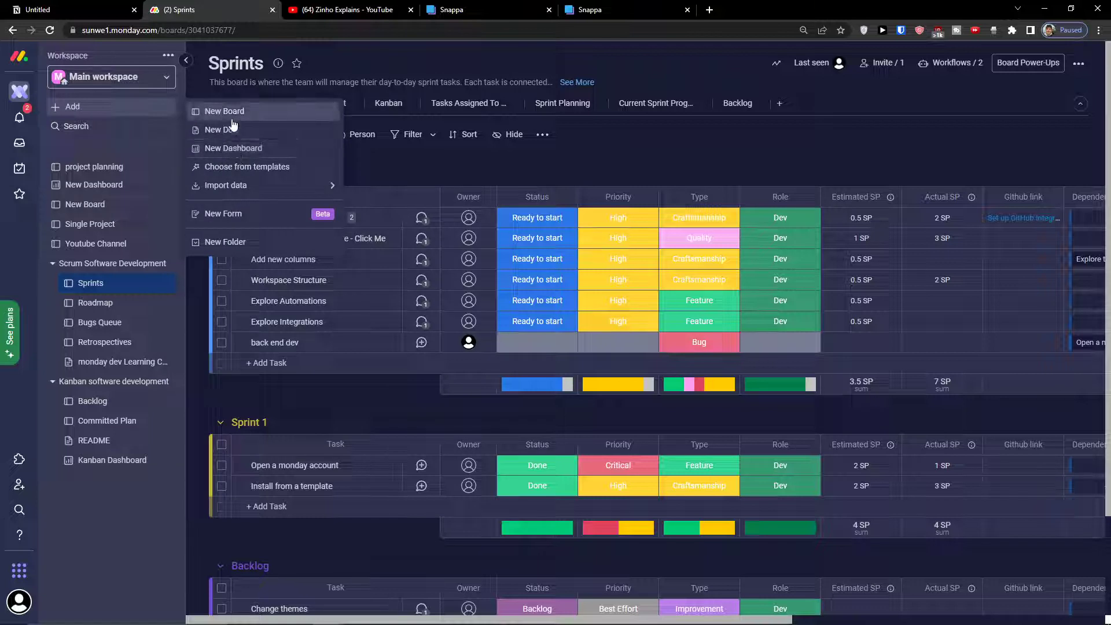
{"action": "left_click", "coordinate": [243, 167]}
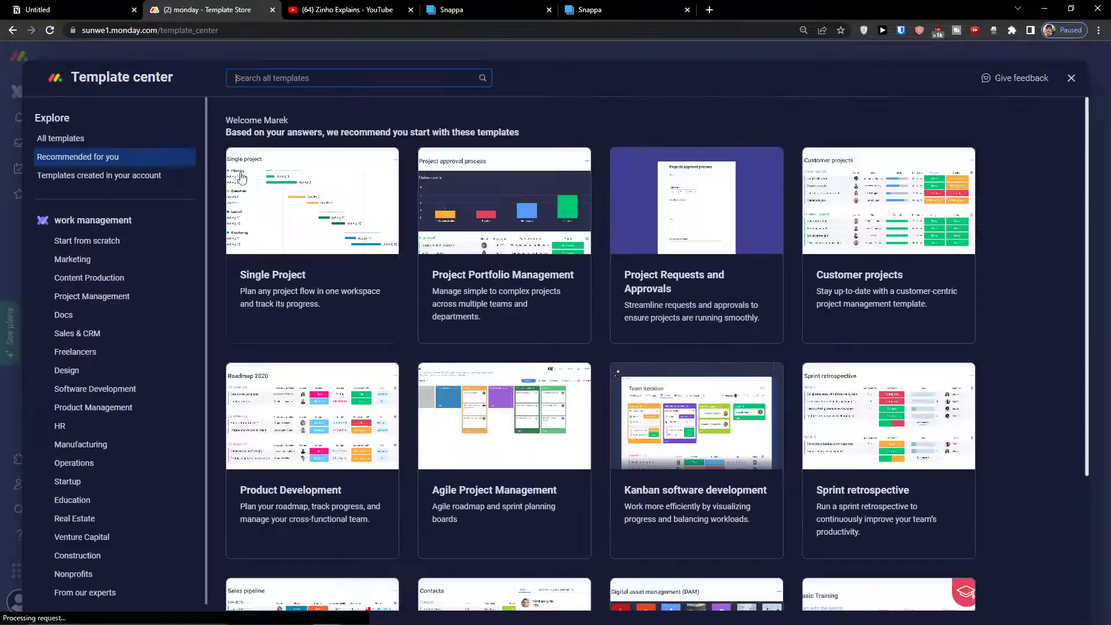
View the Start from Scratch template under work management and expand its full description.
{"action": "left_click_drag", "start_coordinate": [104, 241], "coordinate": [107, 266]}
{"action": "left_click", "coordinate": [108, 250]}
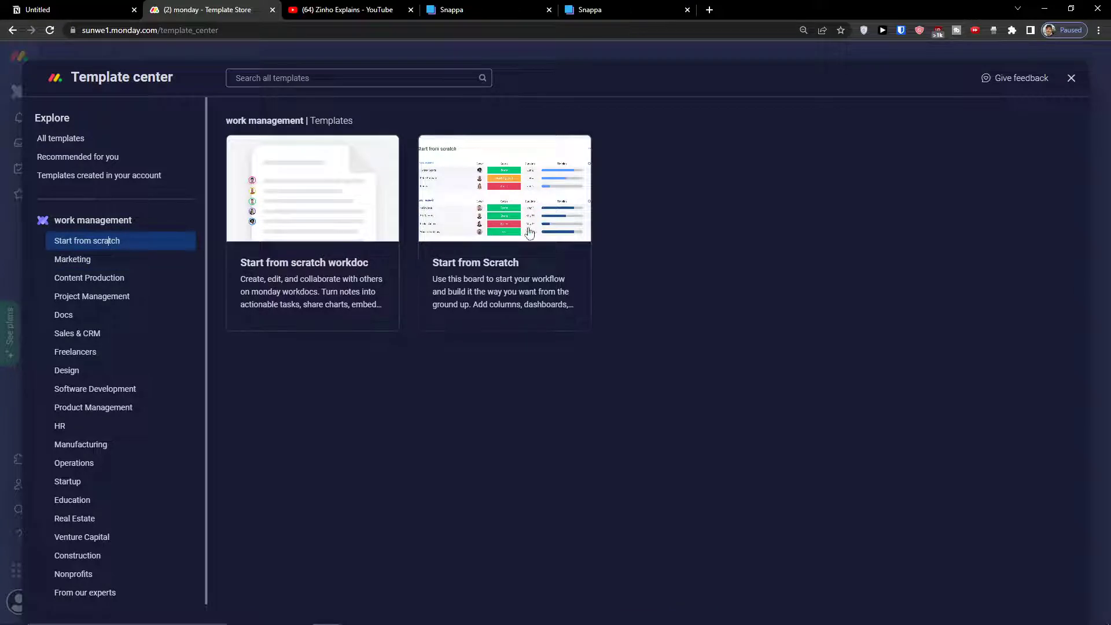
{"action": "left_click", "coordinate": [490, 215]}
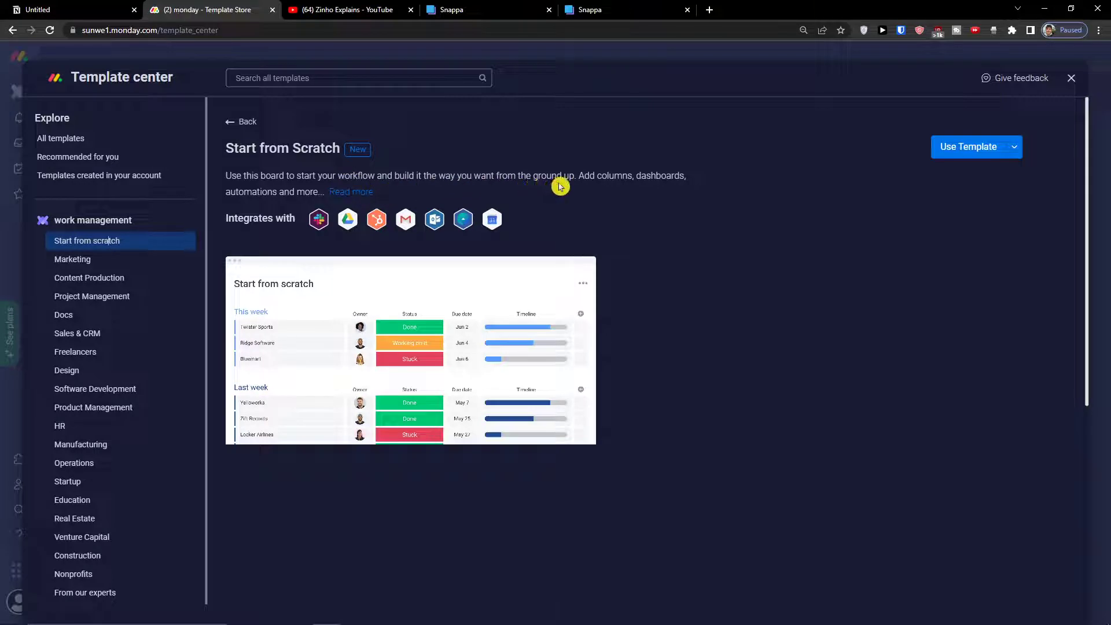
{"action": "left_click", "coordinate": [346, 192]}
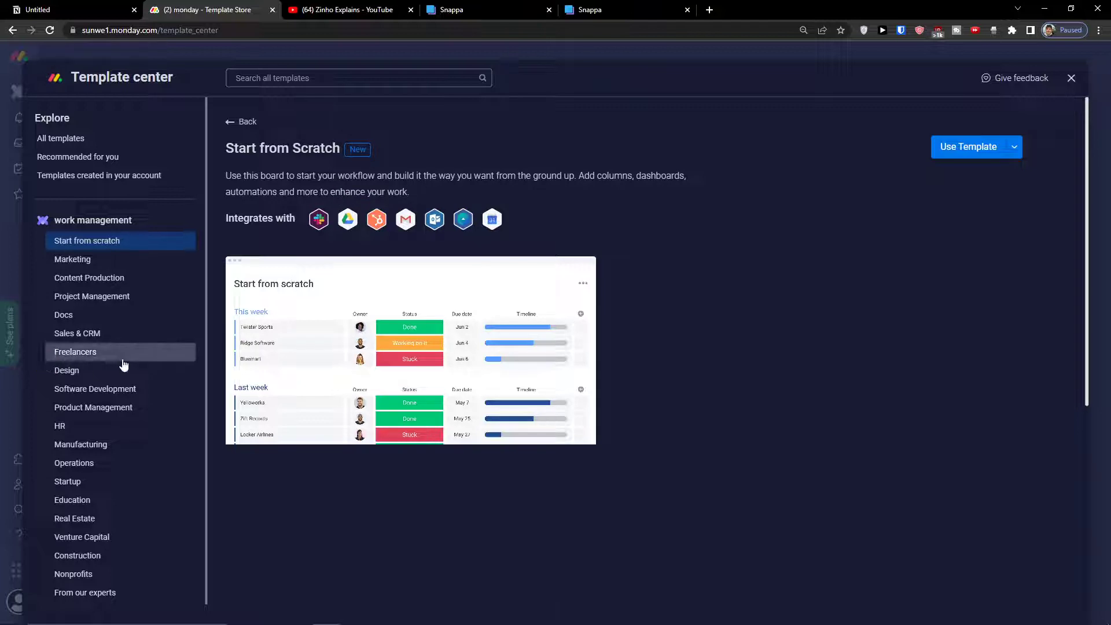
Check the Project Management templates, but create a board from the Start from Scratch template.
{"action": "scroll", "coordinate": [115, 355], "scroll_direction": "down", "scroll_amount": 1}
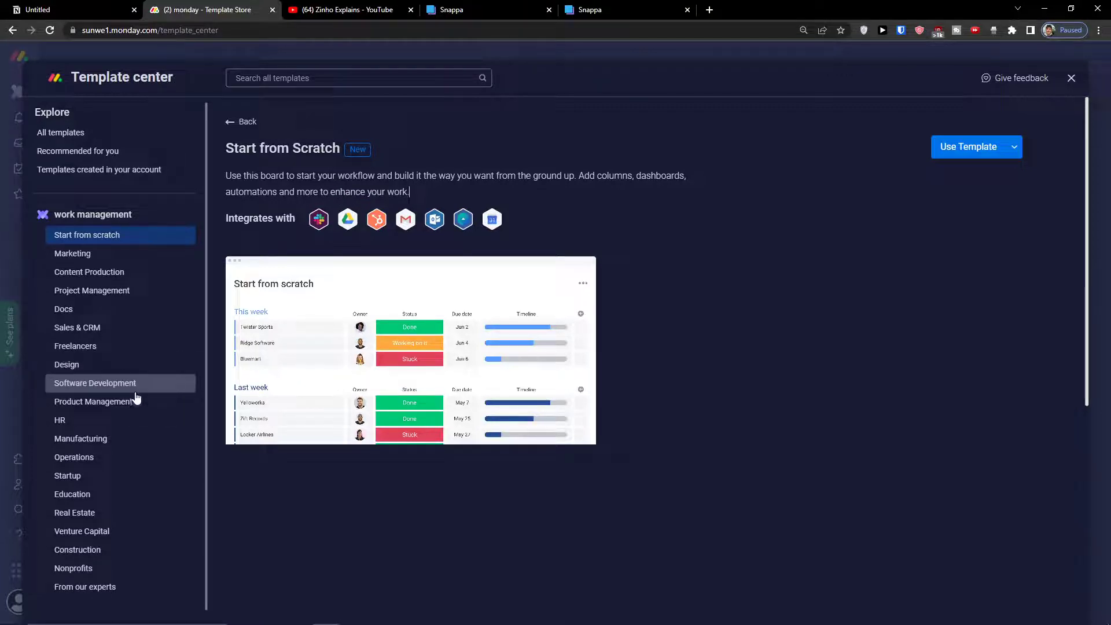
{"action": "left_click", "coordinate": [141, 290]}
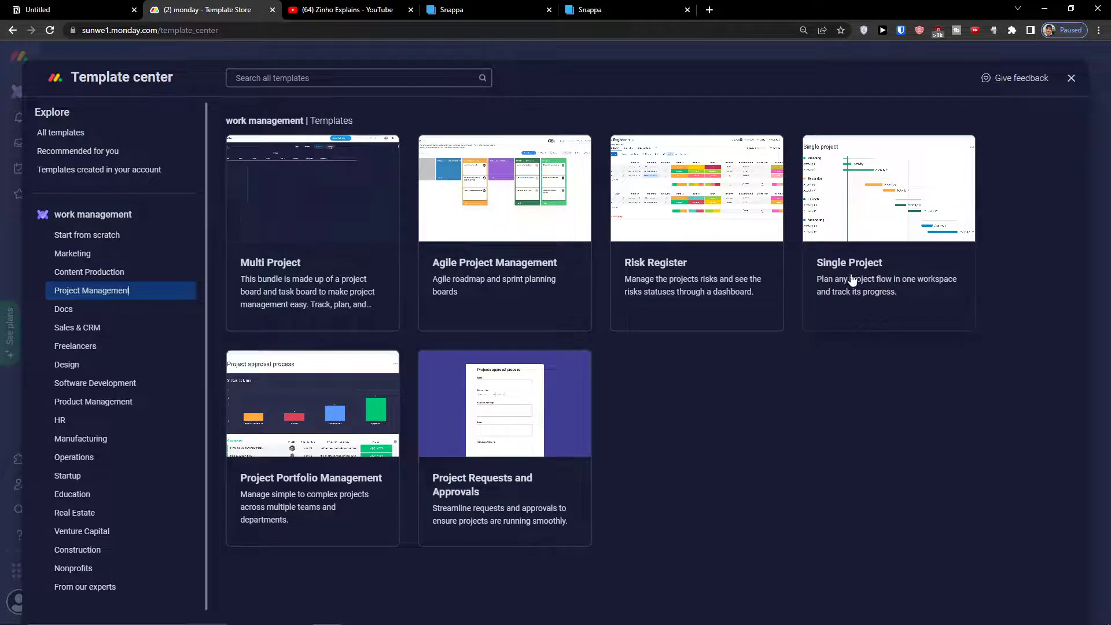
{"action": "left_click", "coordinate": [107, 235]}
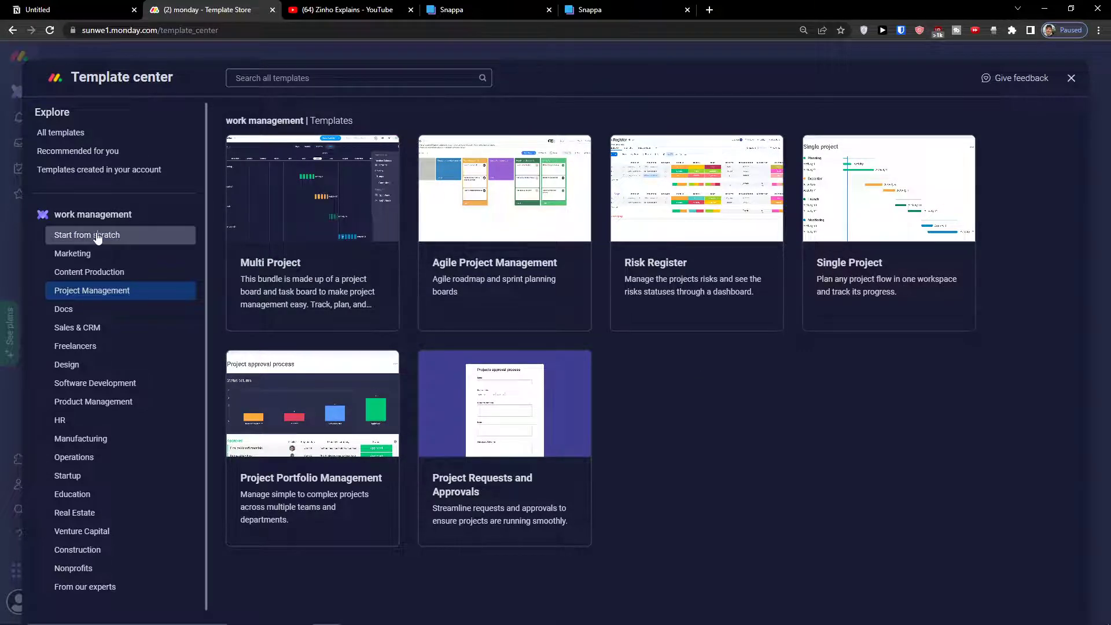
{"action": "left_click", "coordinate": [508, 201]}
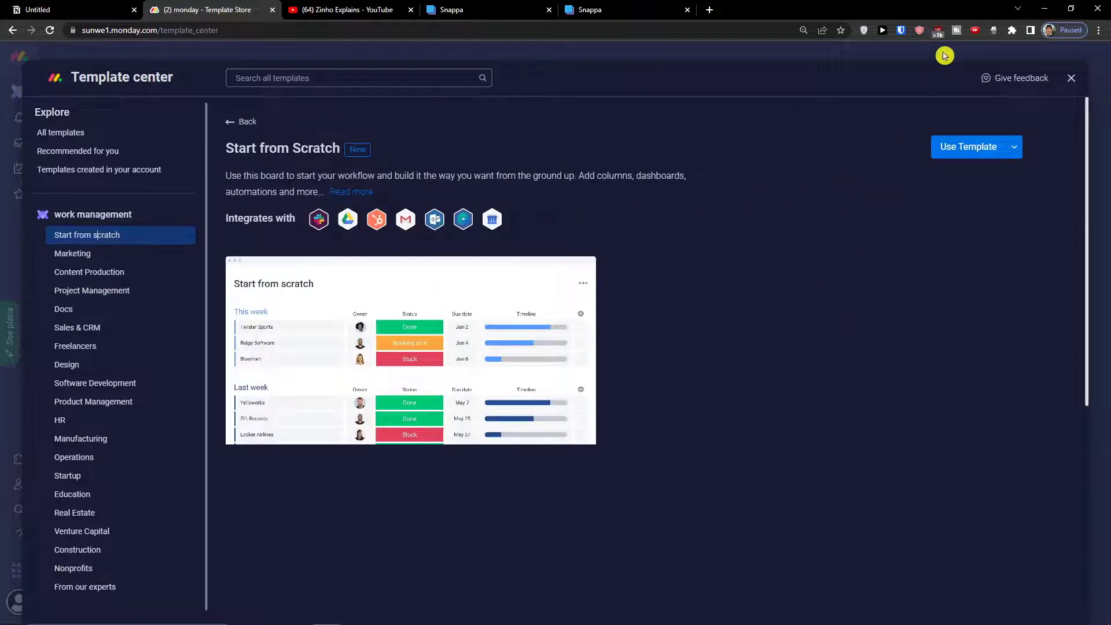
{"action": "left_click", "coordinate": [971, 148]}
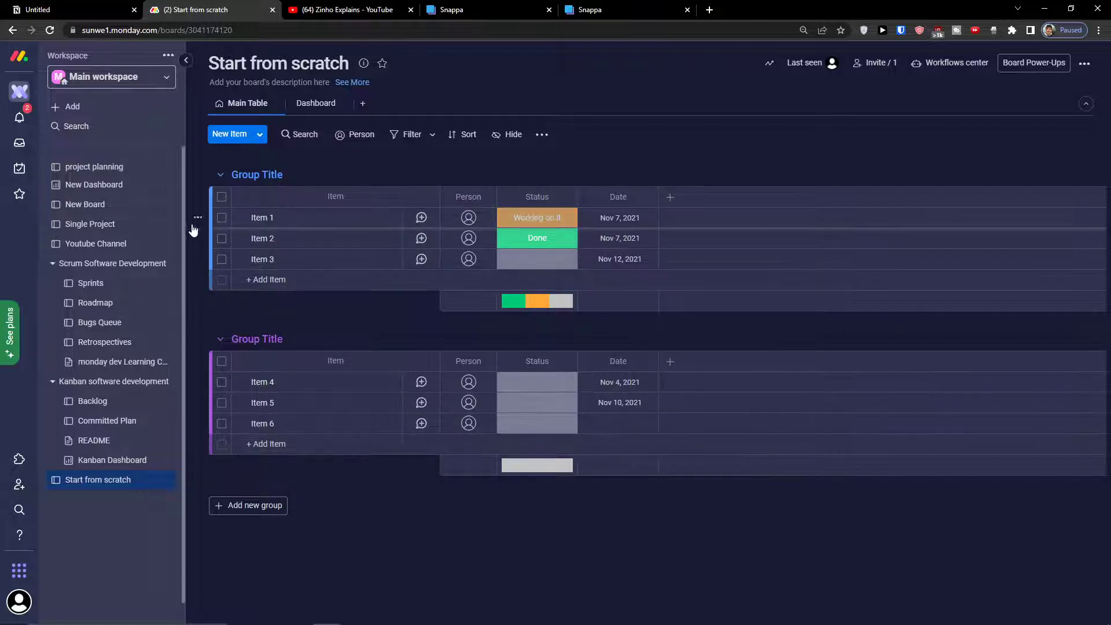
Delete Item 1, Item 2 and Item 3 from the first group of the Start from scratch board.
{"action": "left_click", "coordinate": [221, 219]}
{"action": "left_click", "coordinate": [222, 237]}
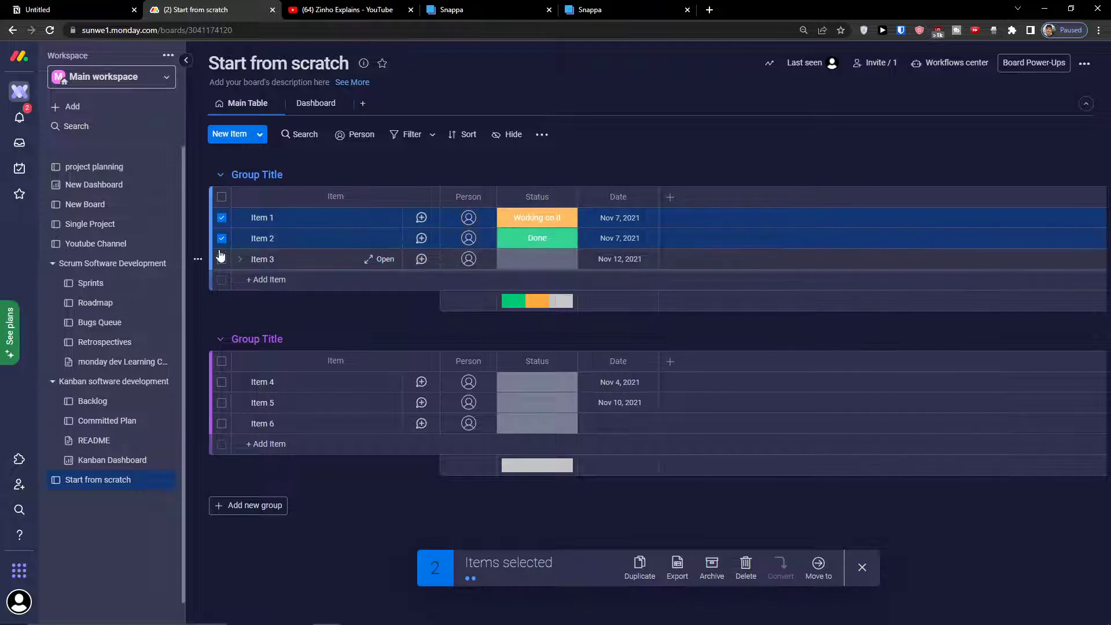
{"action": "left_click", "coordinate": [221, 258]}
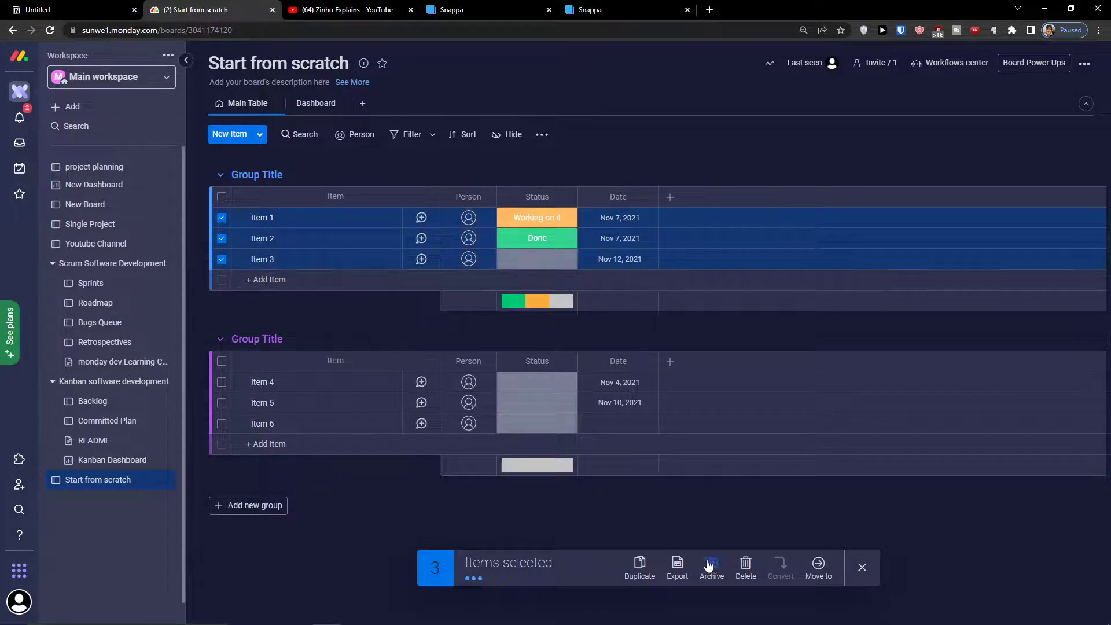
{"action": "left_click", "coordinate": [746, 567]}
{"action": "left_click", "coordinate": [698, 139]}
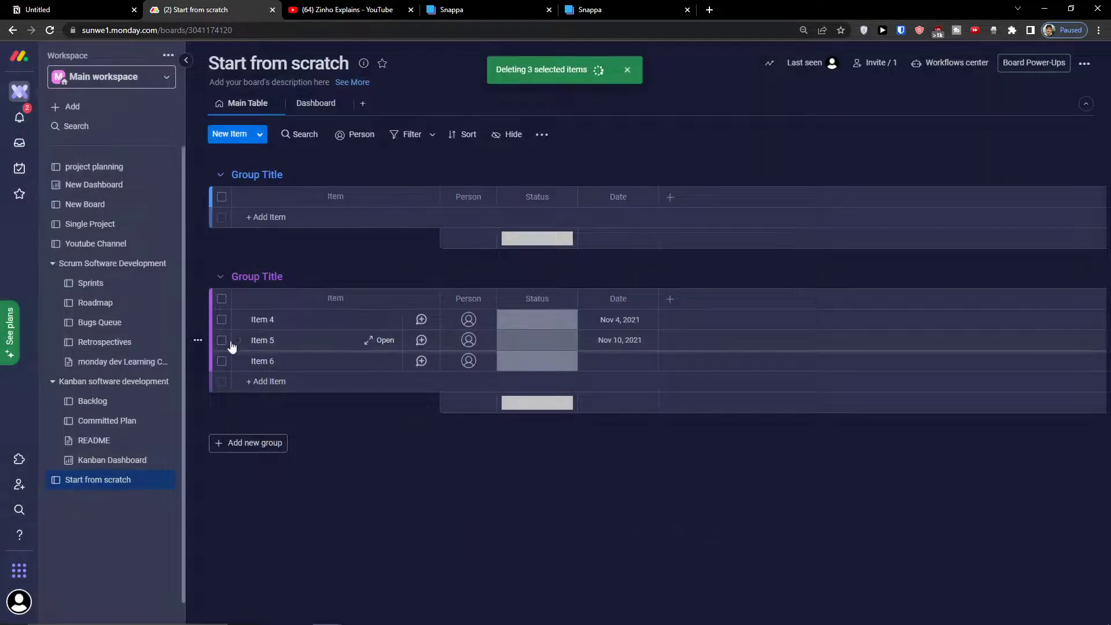
Delete Item 4, Item 5 and Item 6 from the second group of the board.
{"action": "left_click", "coordinate": [221, 319]}
{"action": "left_click", "coordinate": [222, 340]}
{"action": "left_click", "coordinate": [222, 361]}
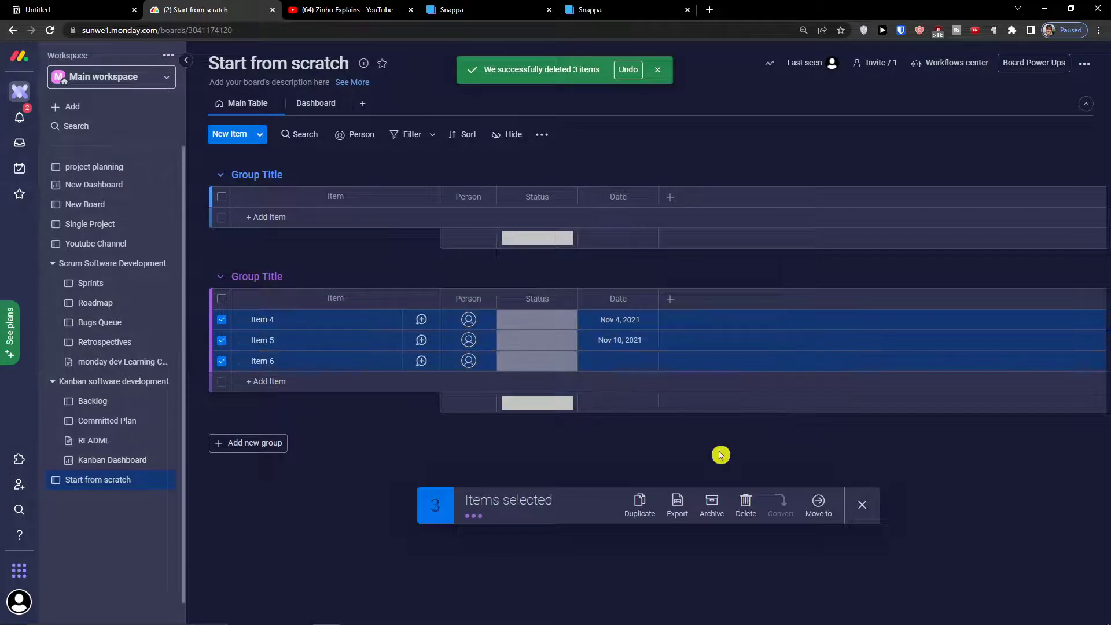
{"action": "left_click", "coordinate": [746, 504]}
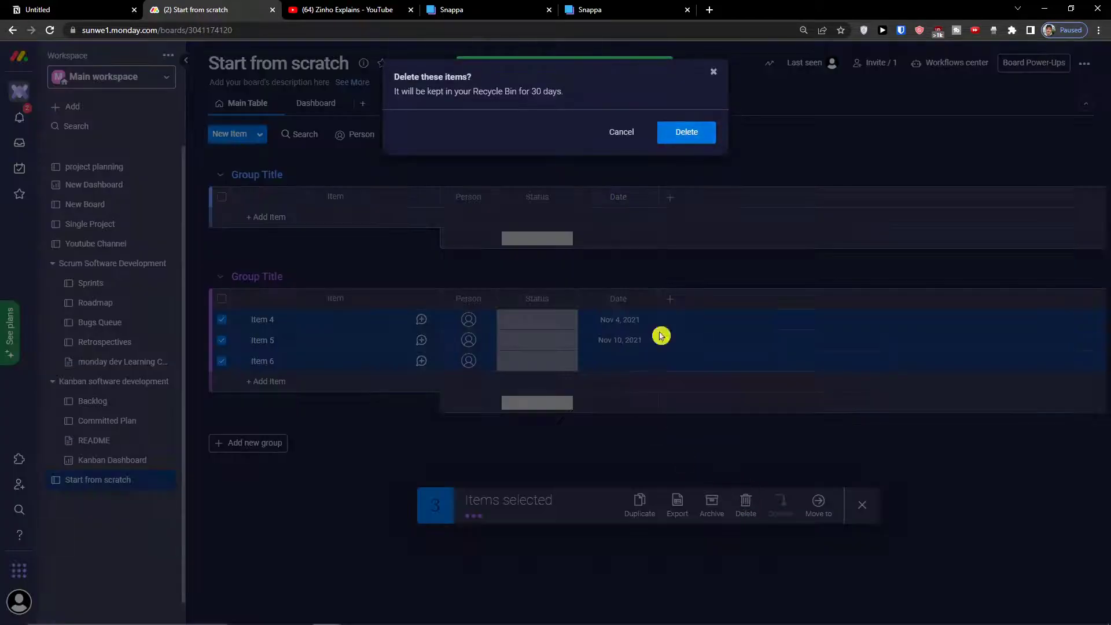
{"action": "left_click", "coordinate": [688, 132]}
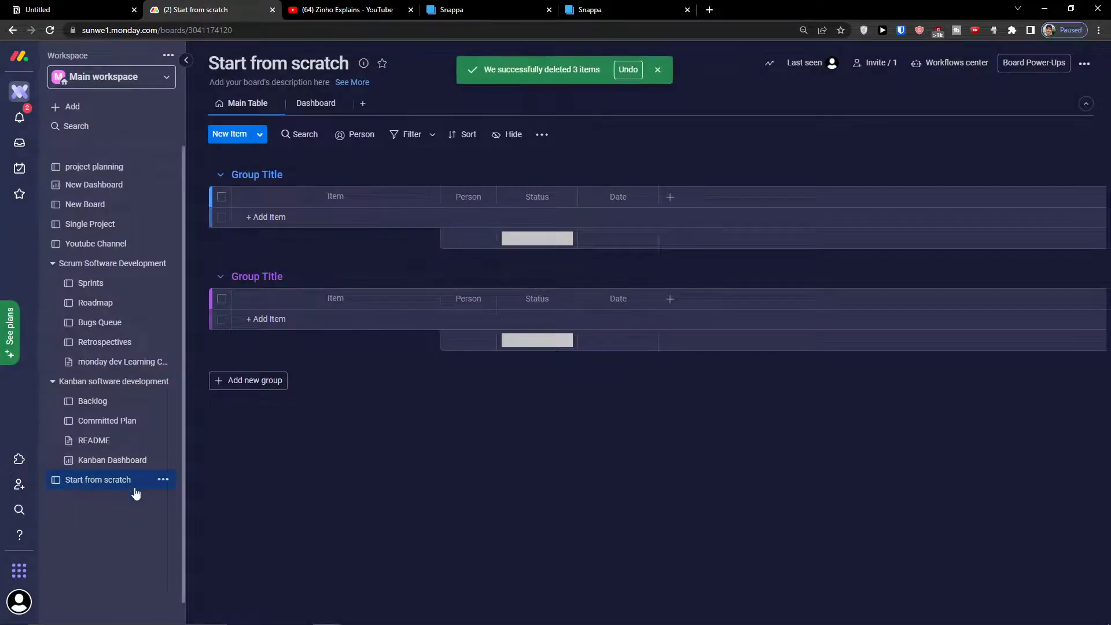
Create a new board named "Personal Dev." with Main privacy, managing Items.
{"action": "left_click", "coordinate": [110, 107]}
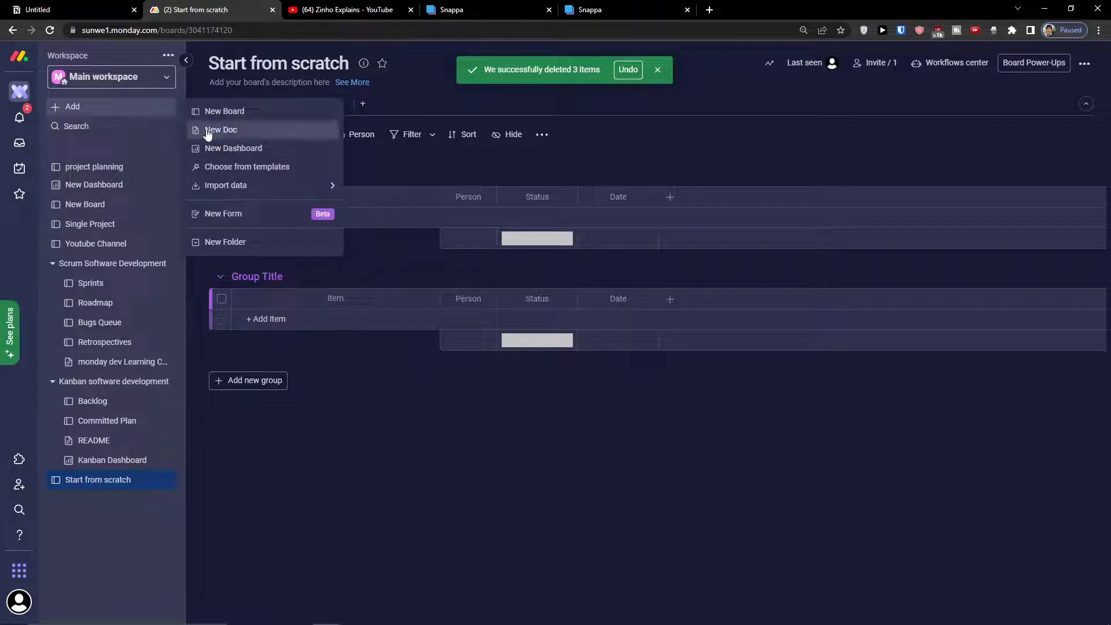
{"action": "left_click", "coordinate": [223, 111]}
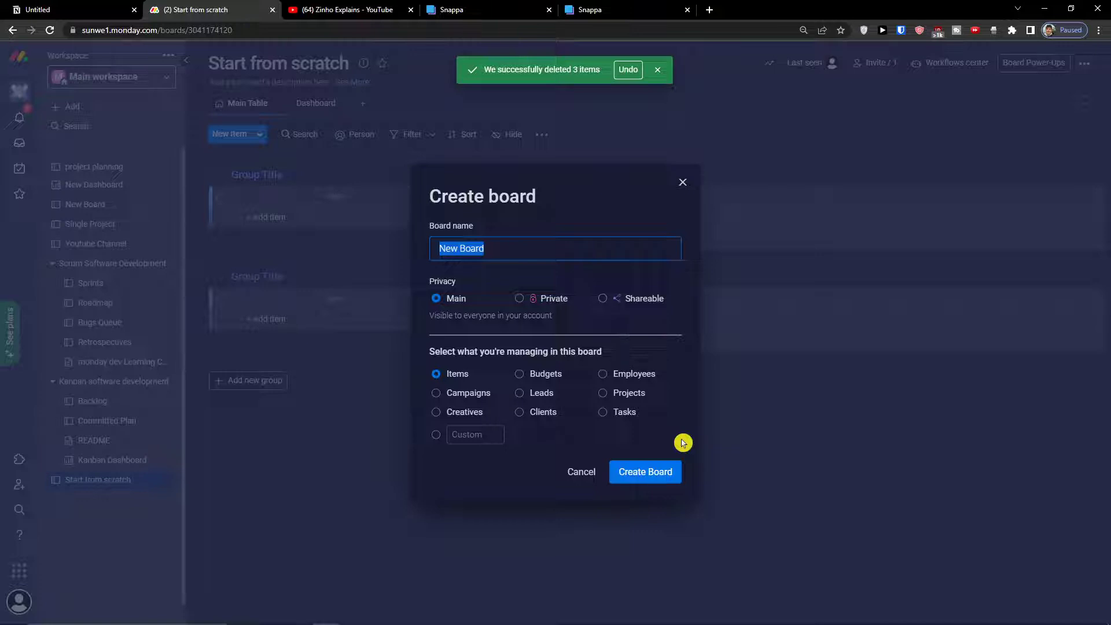
{"action": "type", "text": "Personal Dev."}
{"action": "left_click", "coordinate": [650, 476]}
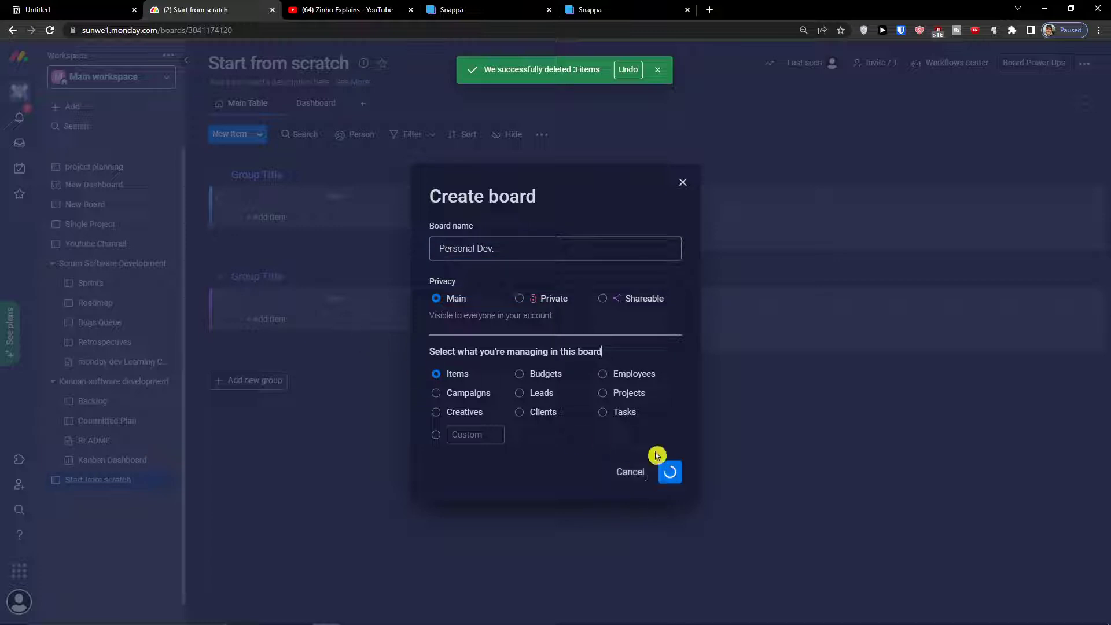
{"action": "left_click", "coordinate": [603, 413]}
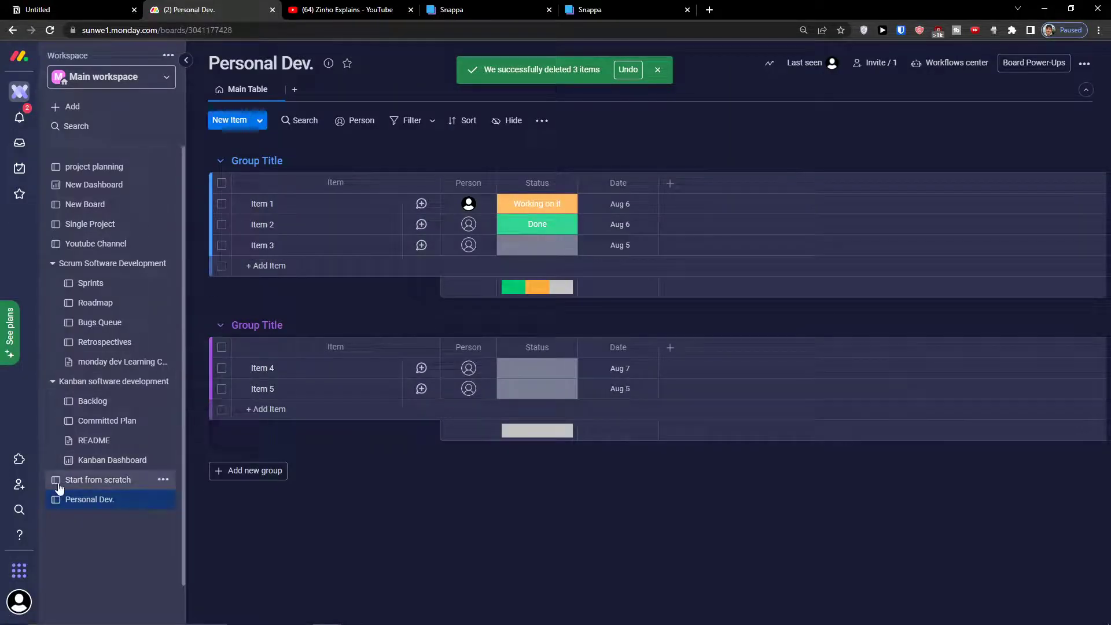
{"action": "left_click_drag", "start_coordinate": [103, 501], "coordinate": [148, 495]}
{"action": "left_click", "coordinate": [162, 485]}
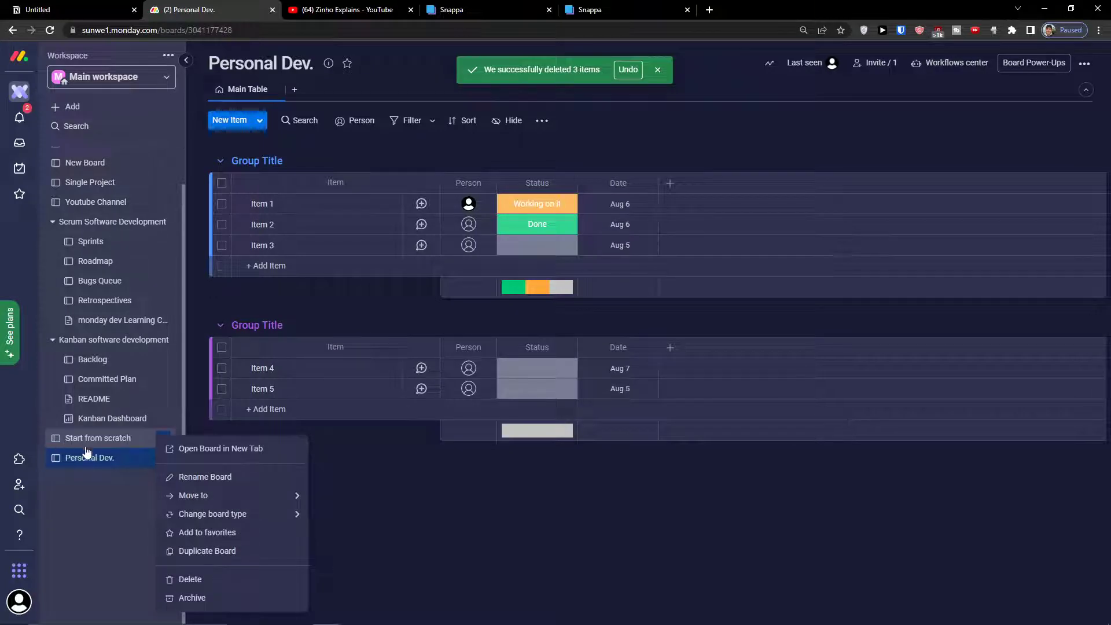
{"action": "mouse_move", "coordinate": [289, 514]}
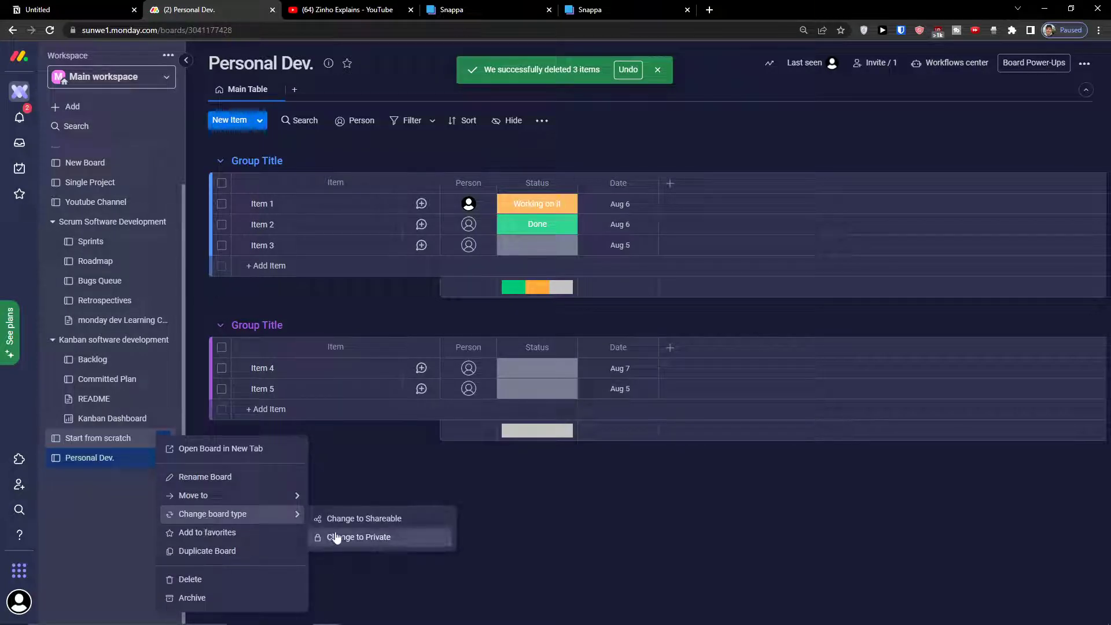
{"action": "left_click", "coordinate": [86, 460]}
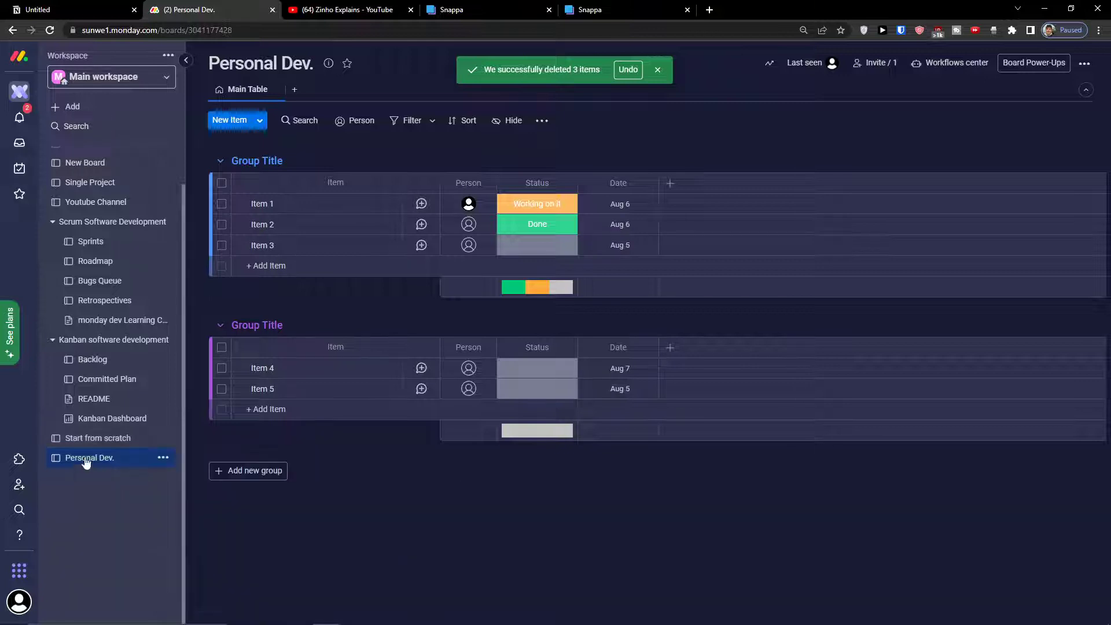
{"action": "right_click", "coordinate": [59, 463]}
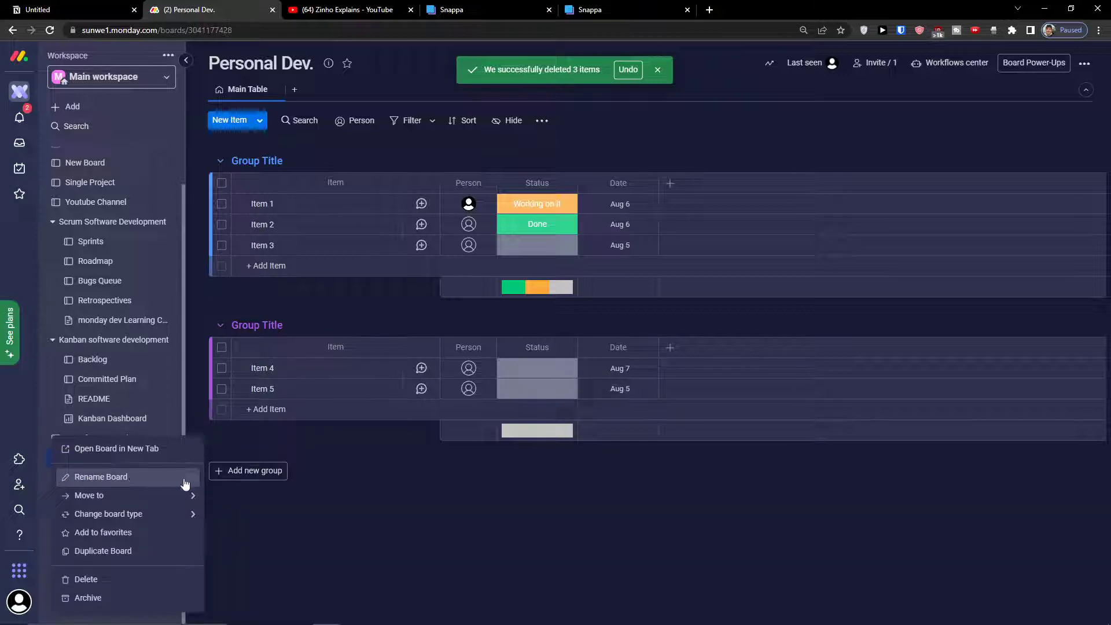
{"action": "mouse_move", "coordinate": [198, 496]}
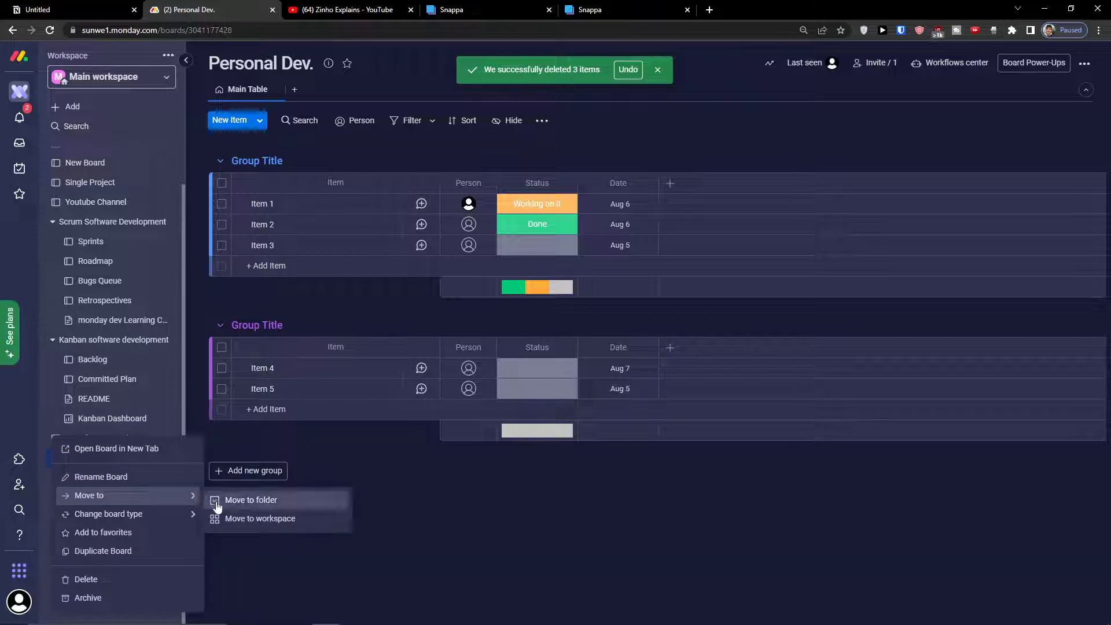
{"action": "left_click", "coordinate": [216, 505]}
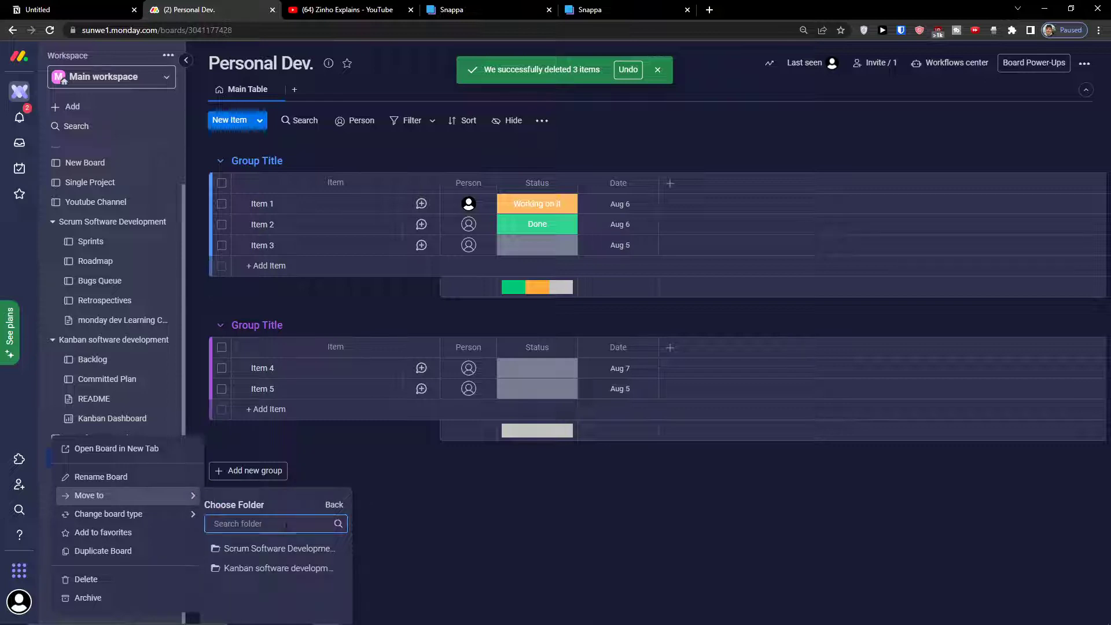
{"action": "left_click", "coordinate": [367, 513]}
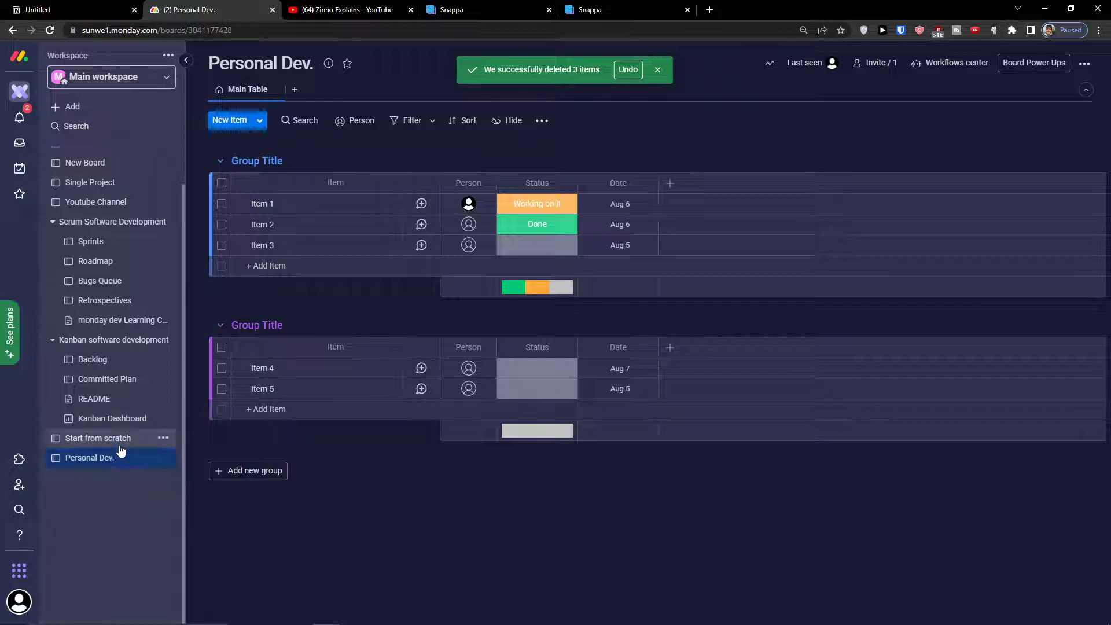
Open the Start from scratch board and view the options for moving it.
{"action": "left_click", "coordinate": [151, 442]}
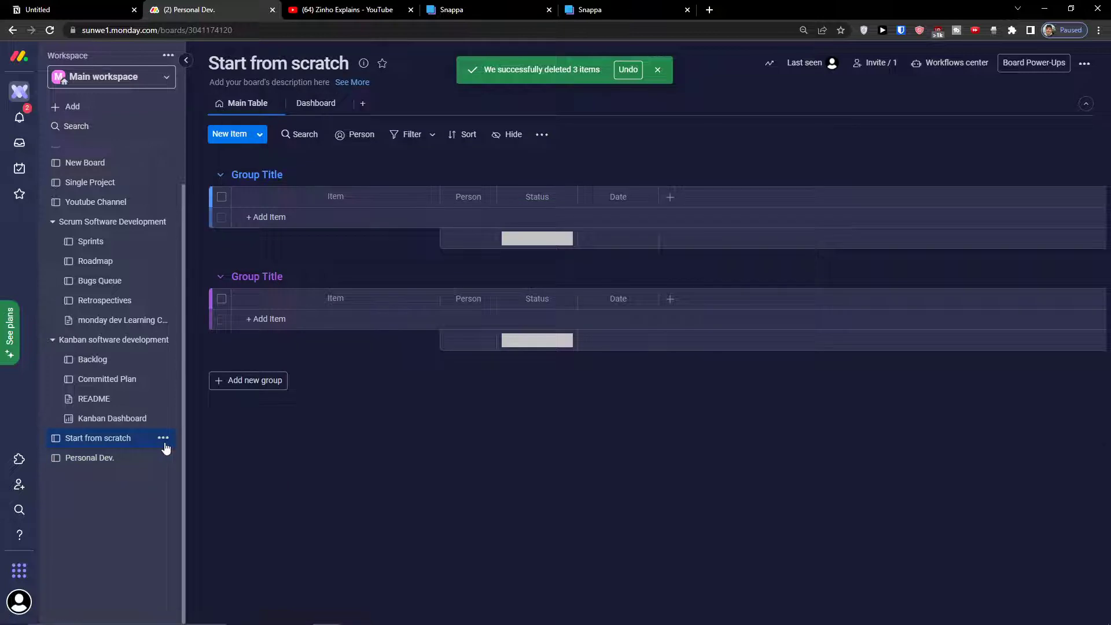
{"action": "left_click", "coordinate": [164, 440]}
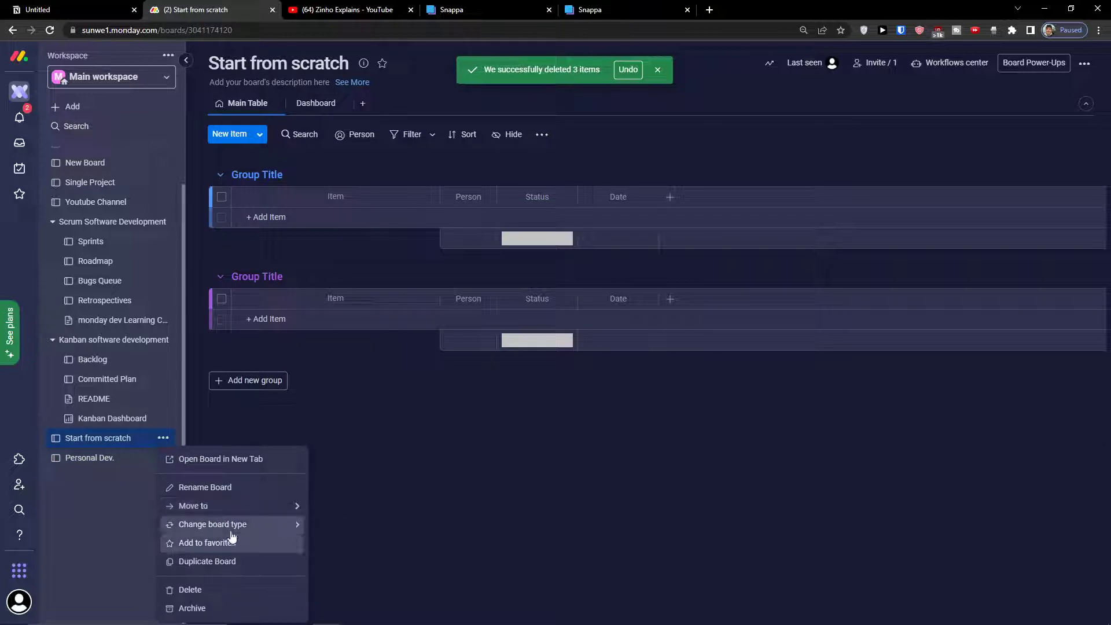
{"action": "mouse_move", "coordinate": [239, 509]}
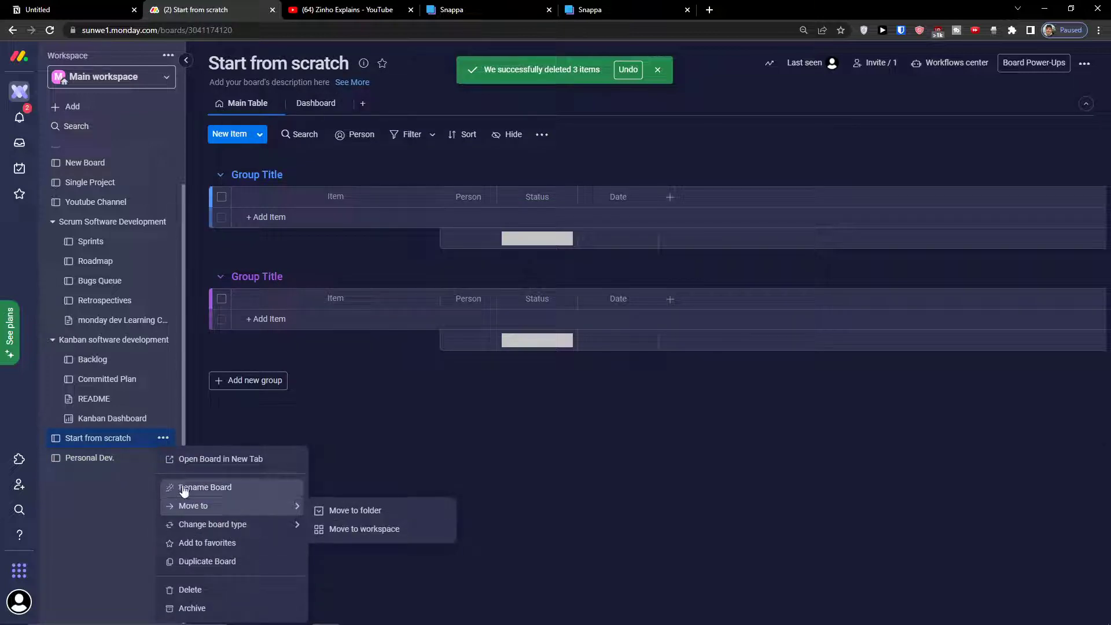
Create a folder named "My Life" and move the Personal Dev. and Start from scratch boards into it.
{"action": "left_click", "coordinate": [120, 113]}
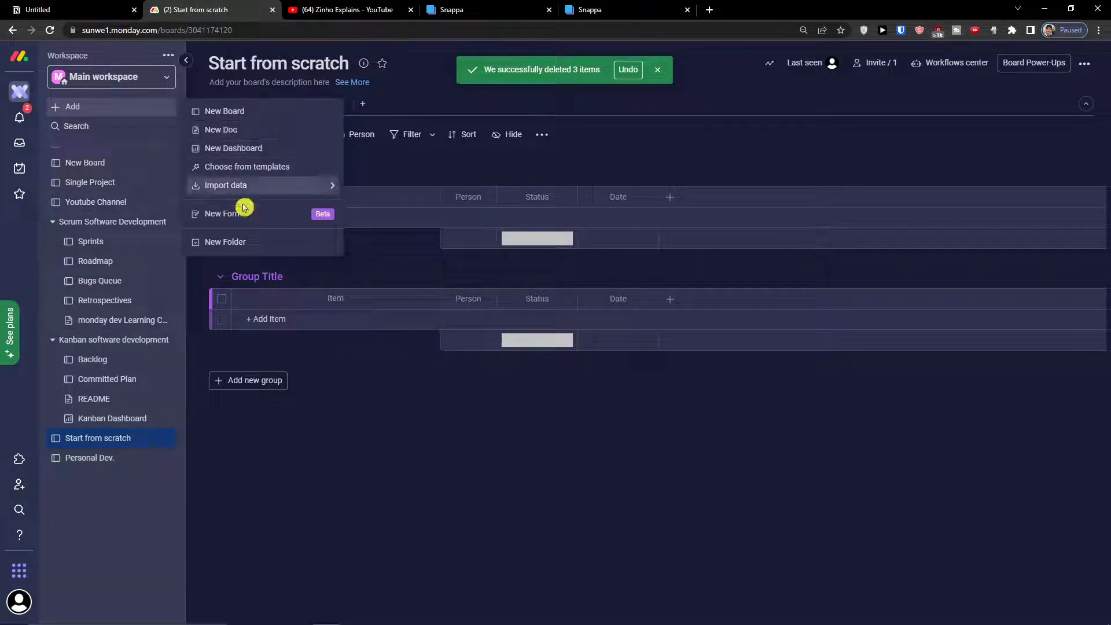
{"action": "left_click", "coordinate": [227, 243]}
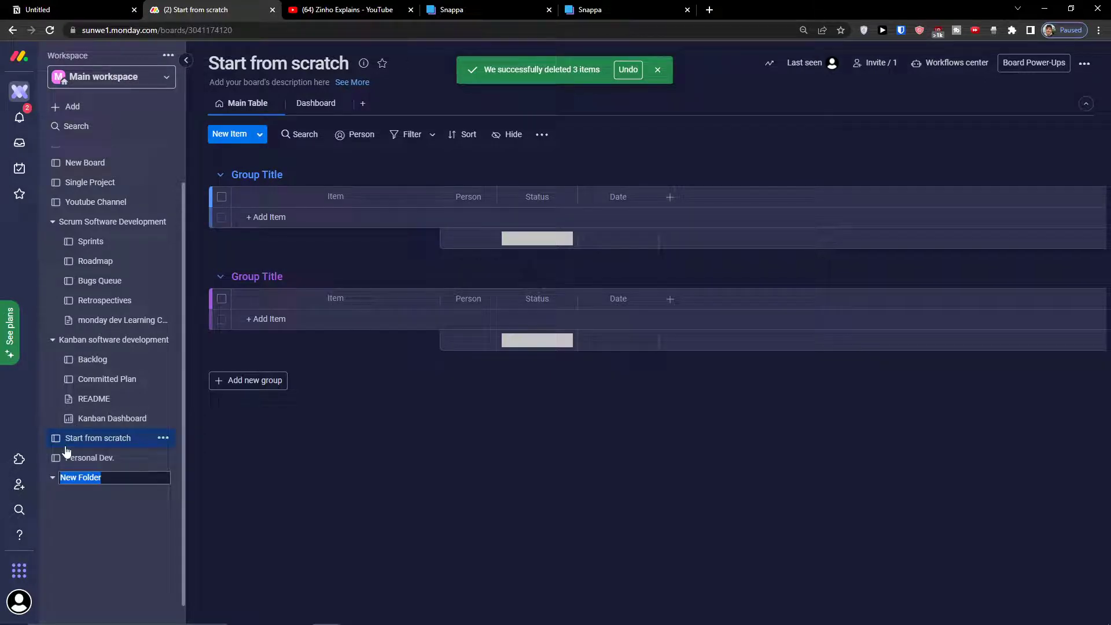
{"action": "type", "text": "Per"}
{"action": "left_click_drag", "start_coordinate": [65, 450], "coordinate": [130, 476]}
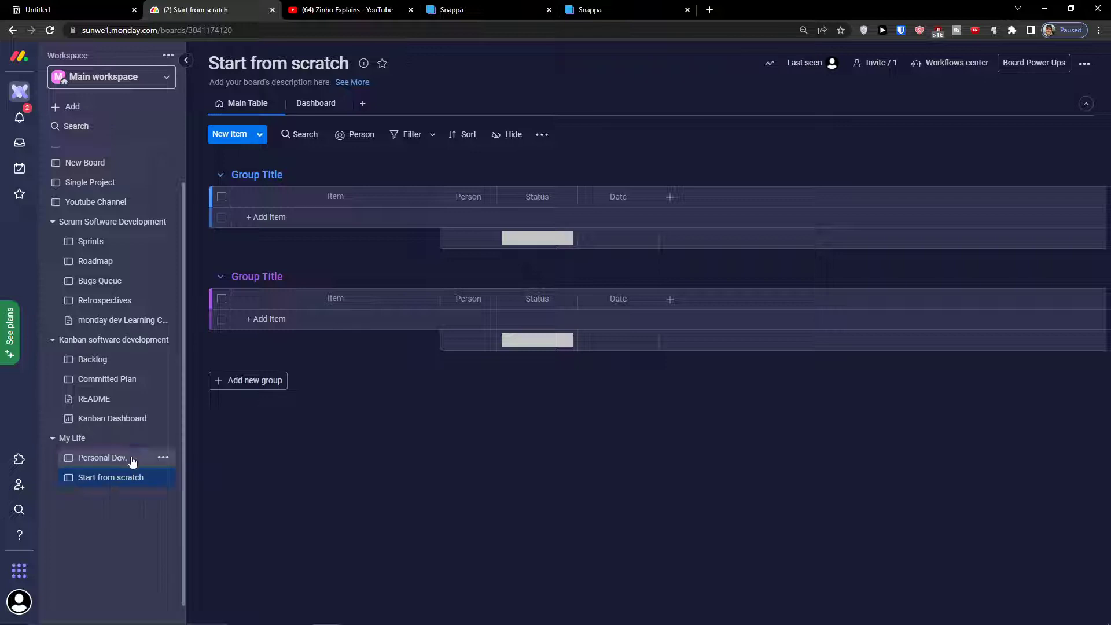
Rename the Start from scratch board in the My Life folder as "Youtube Channels".
{"action": "left_click", "coordinate": [129, 457]}
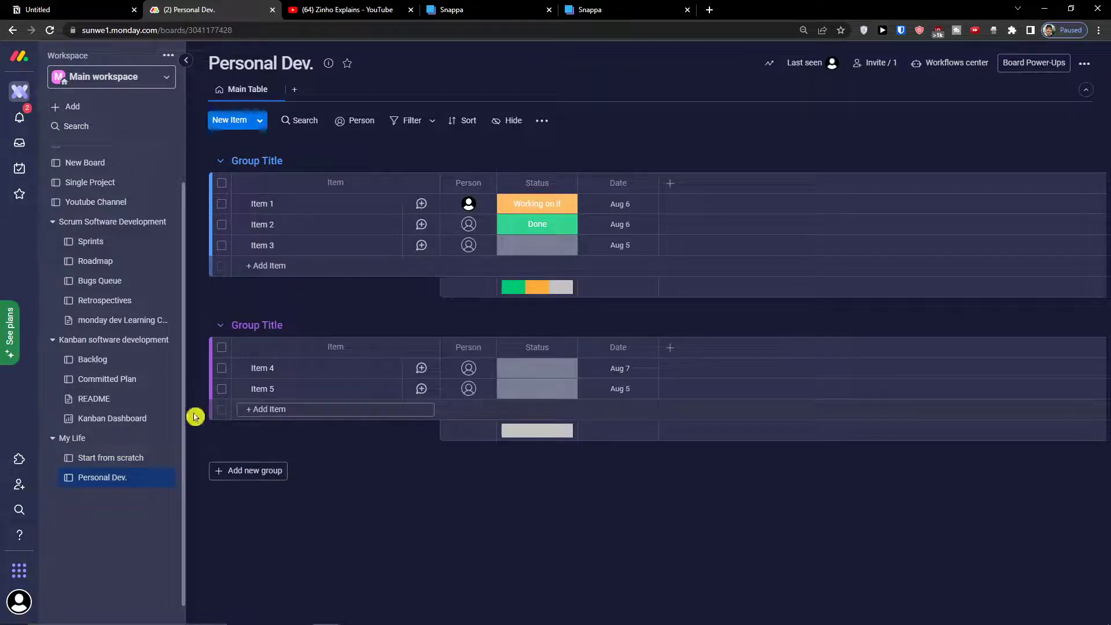
{"action": "left_click", "coordinate": [118, 459]}
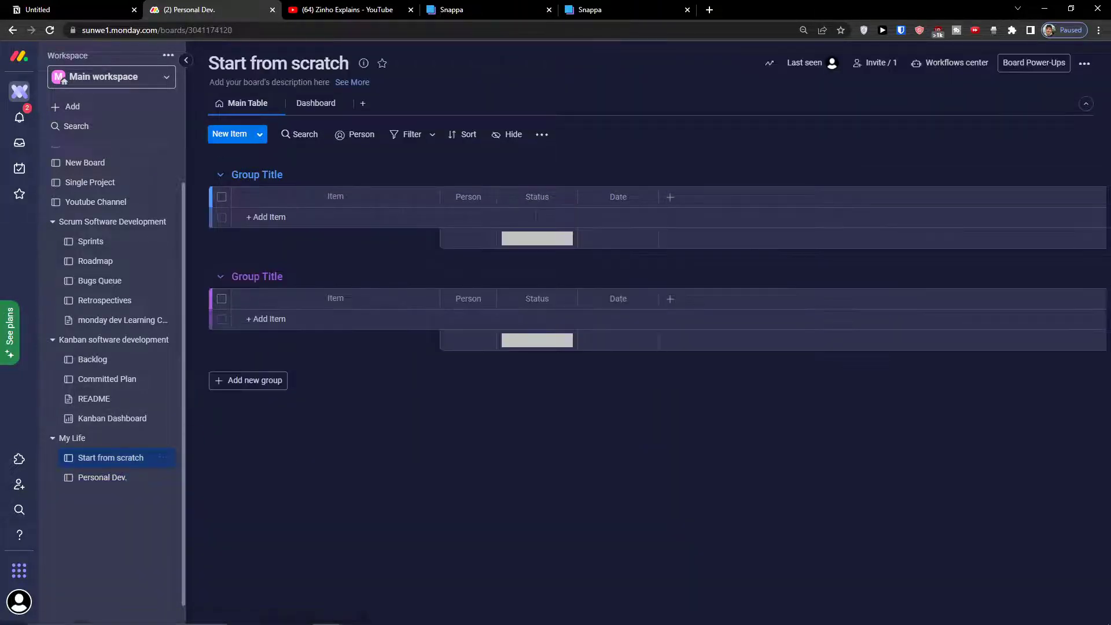
{"action": "double_click", "coordinate": [293, 60]}
{"action": "left_click", "coordinate": [327, 113]}
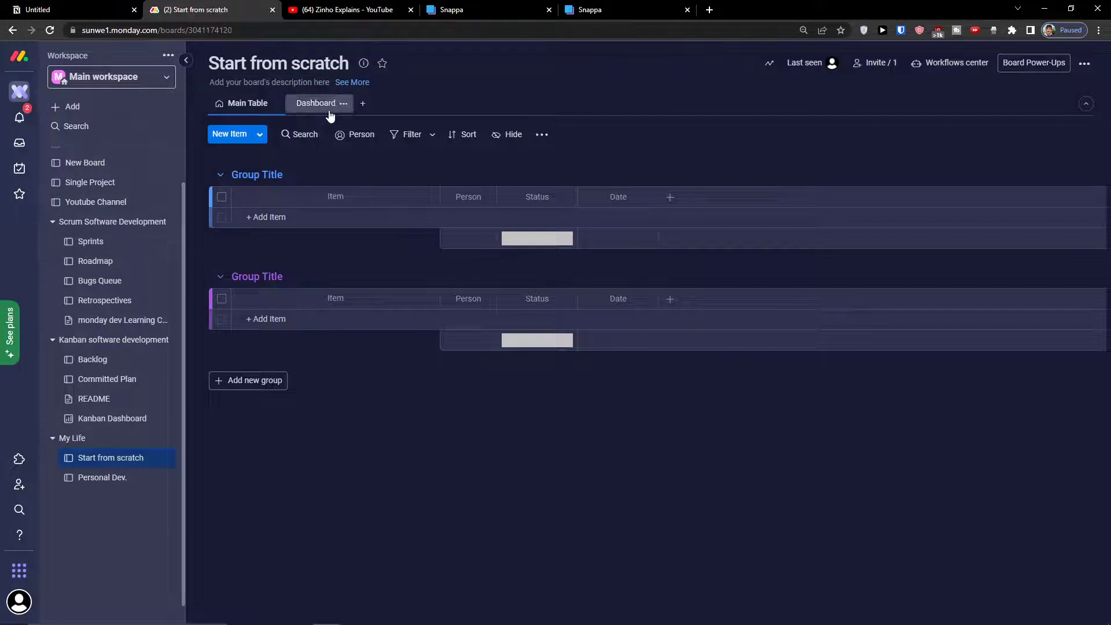
{"action": "triple_click", "coordinate": [308, 69]}
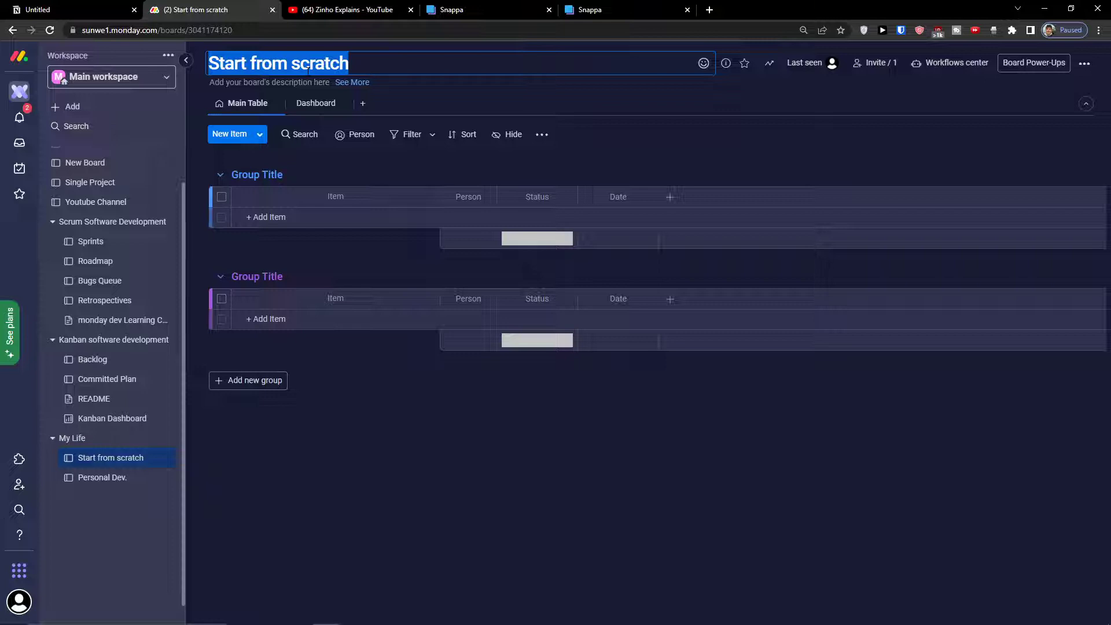
{"action": "type", "text": "Youtube Cha"}
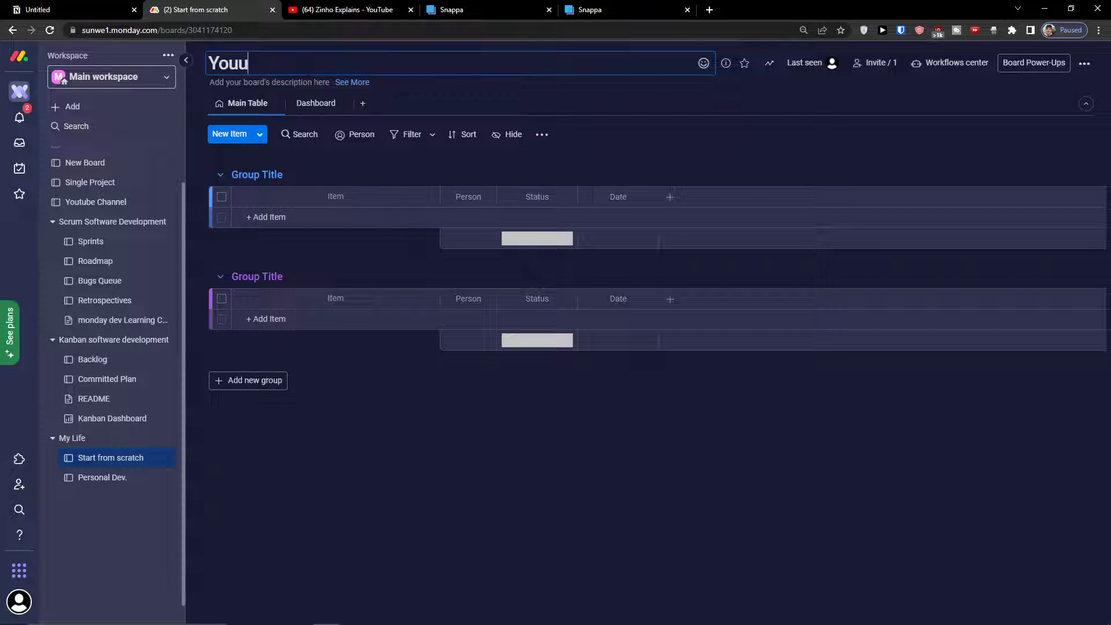
{"action": "type", "text": "nnels"}
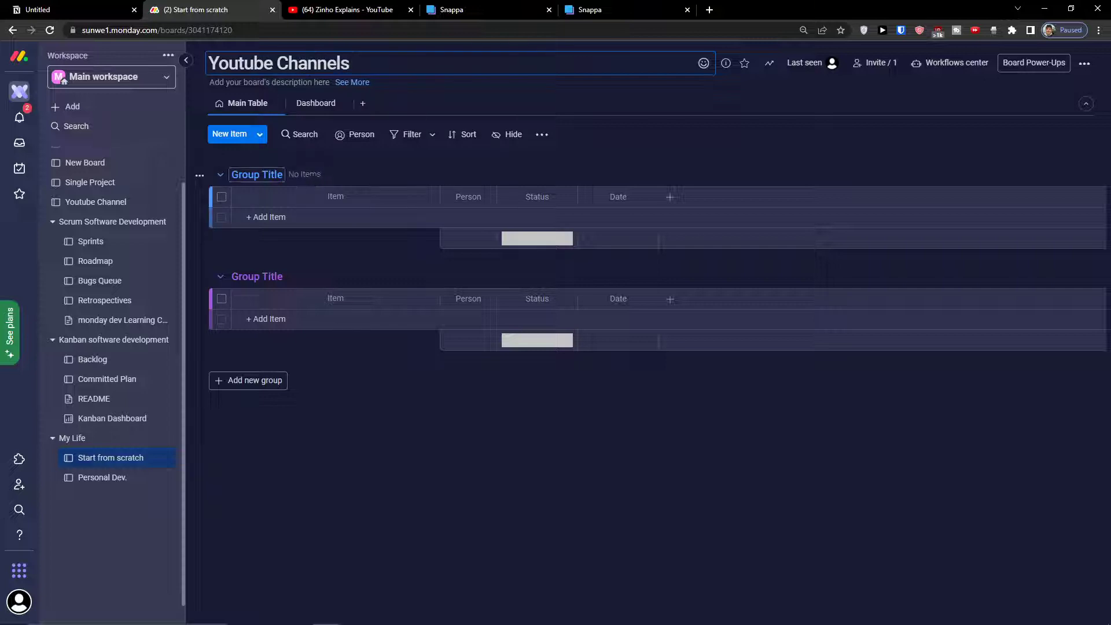
Rename the board's first group as "Knowledge By" followed by the channel owner's first name.
{"action": "left_click", "coordinate": [312, 177]}
{"action": "left_click", "coordinate": [237, 175]}
{"action": "left_click", "coordinate": [272, 174]}
{"action": "triple_click", "coordinate": [275, 175]}
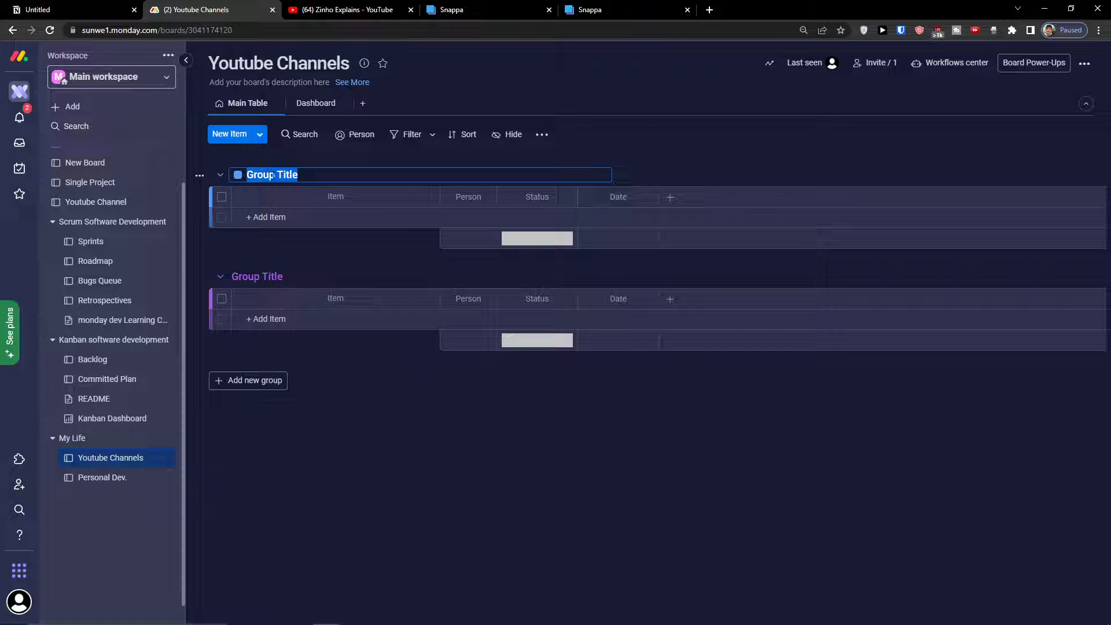
{"action": "type", "text": "Knowledge"}
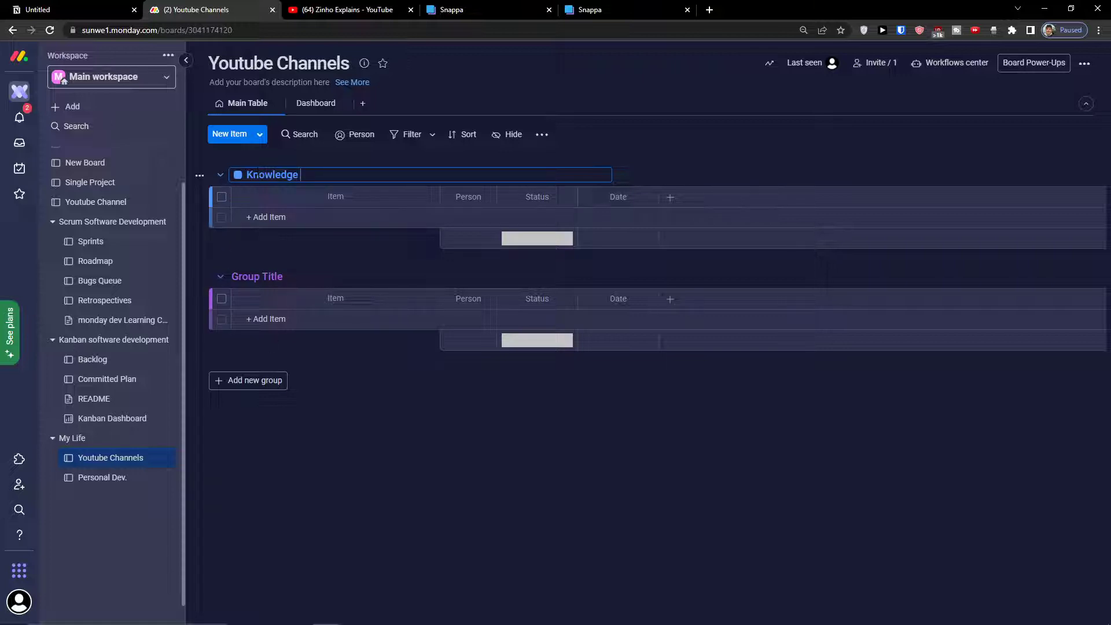
{"action": "type", "text": " By Marcus"}
{"action": "key", "text": "Return"}
Rename the board's second group as "Business Guide".
{"action": "left_click", "coordinate": [262, 276]}
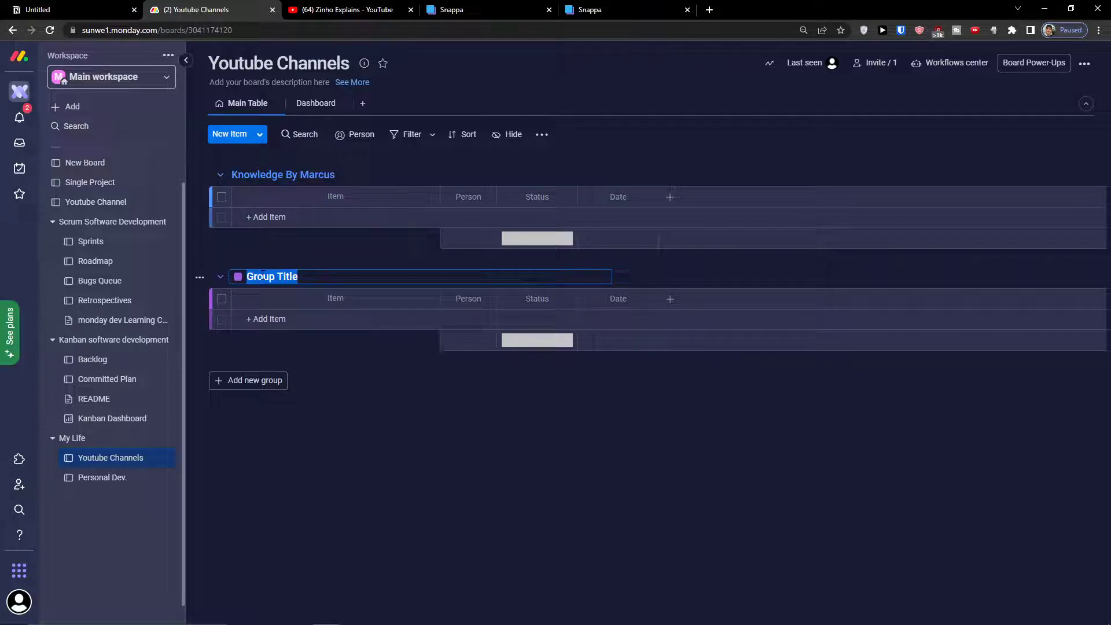
{"action": "type", "text": "Business"}
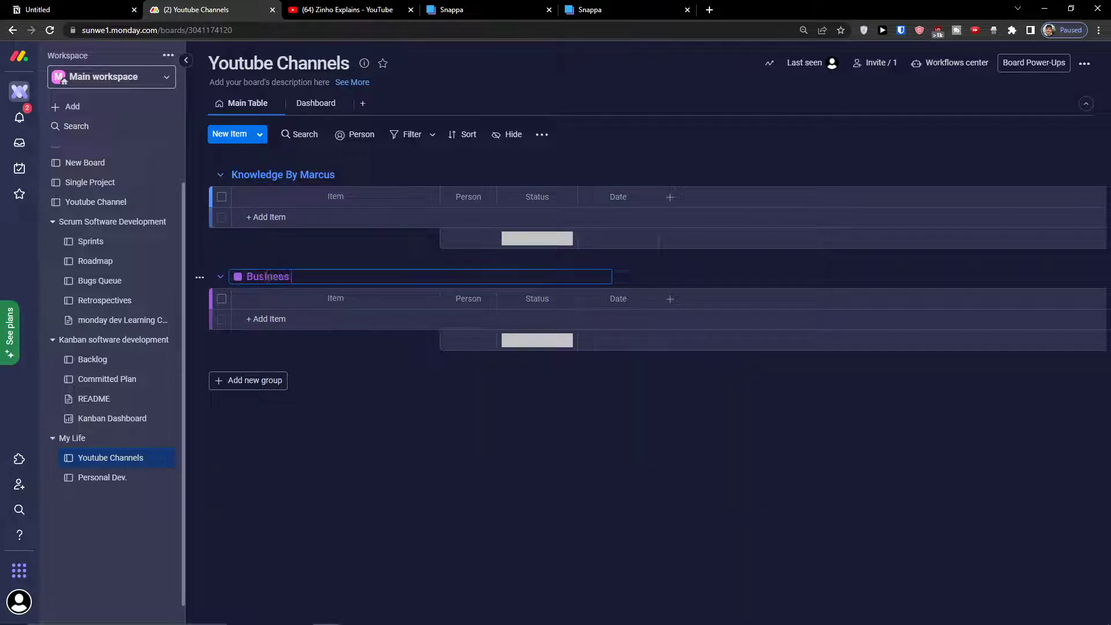
{"action": "type", "text": " D"}
{"action": "key", "text": "BackSpace"}
{"action": "type", "text": "Guide"}
{"action": "left_click", "coordinate": [311, 346]}
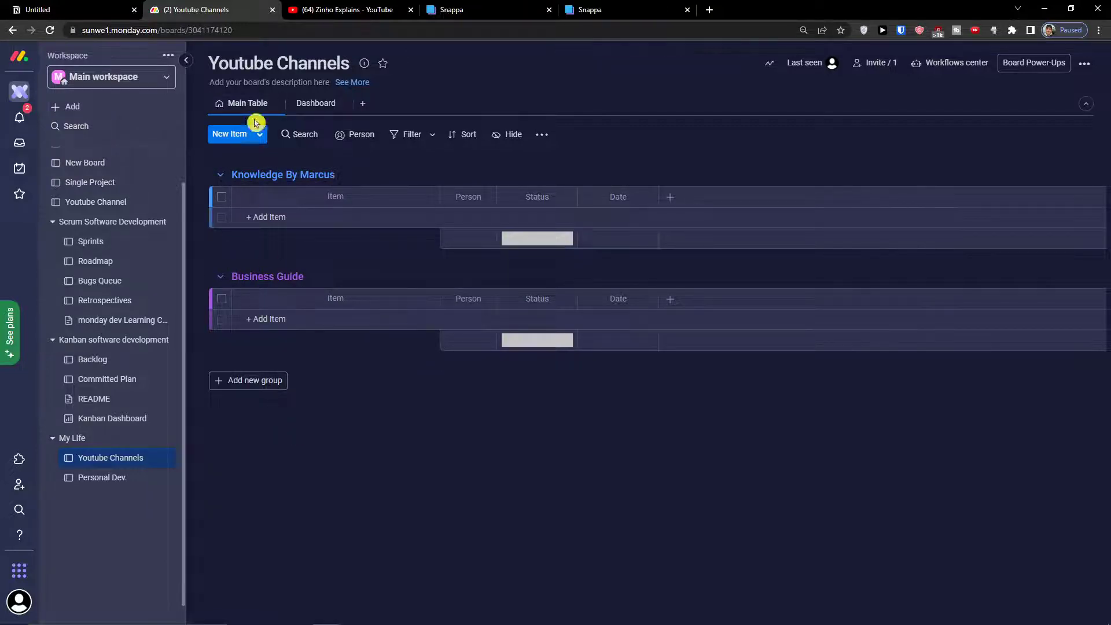
Add an item named "How To Make Money On Public.com" to the first group.
{"action": "left_click", "coordinate": [294, 217]}
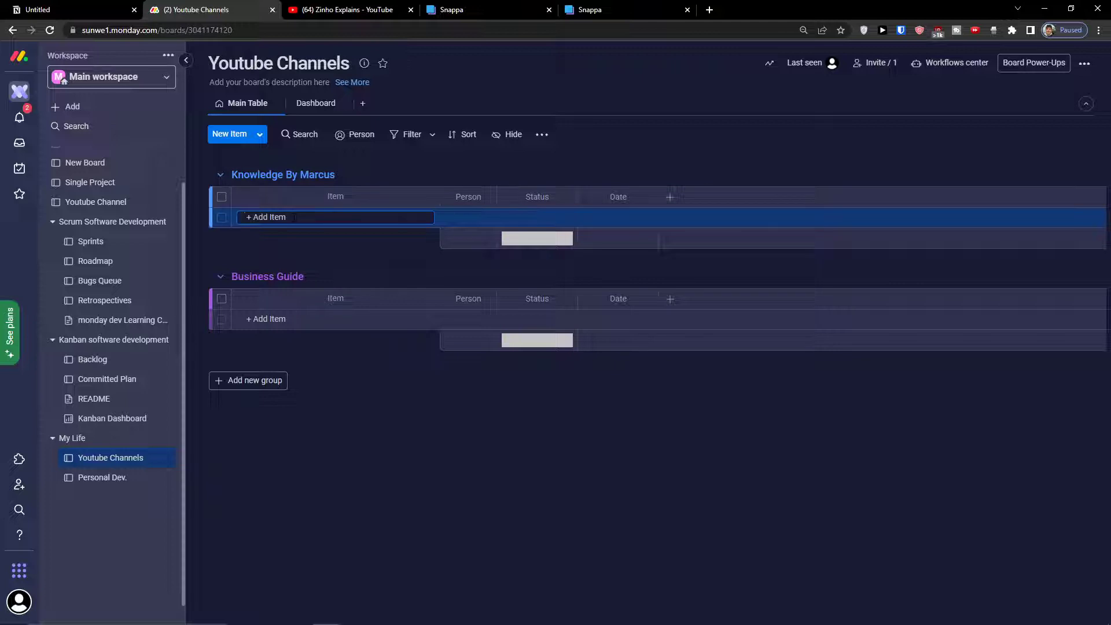
{"action": "type", "text": "e Money On Public.com"}
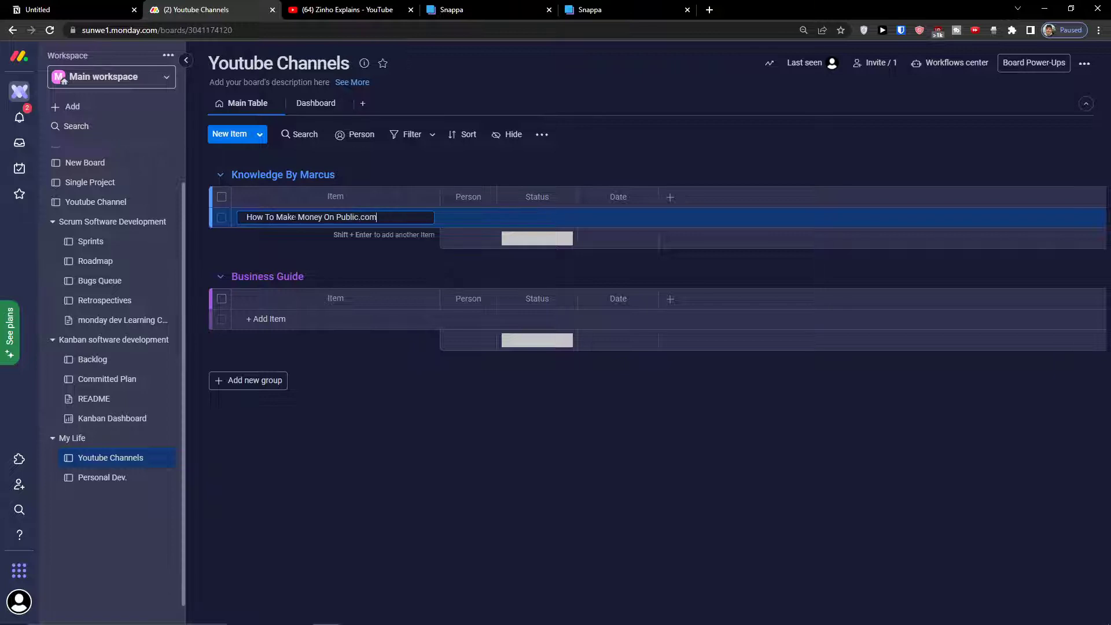
{"action": "key", "text": "Return"}
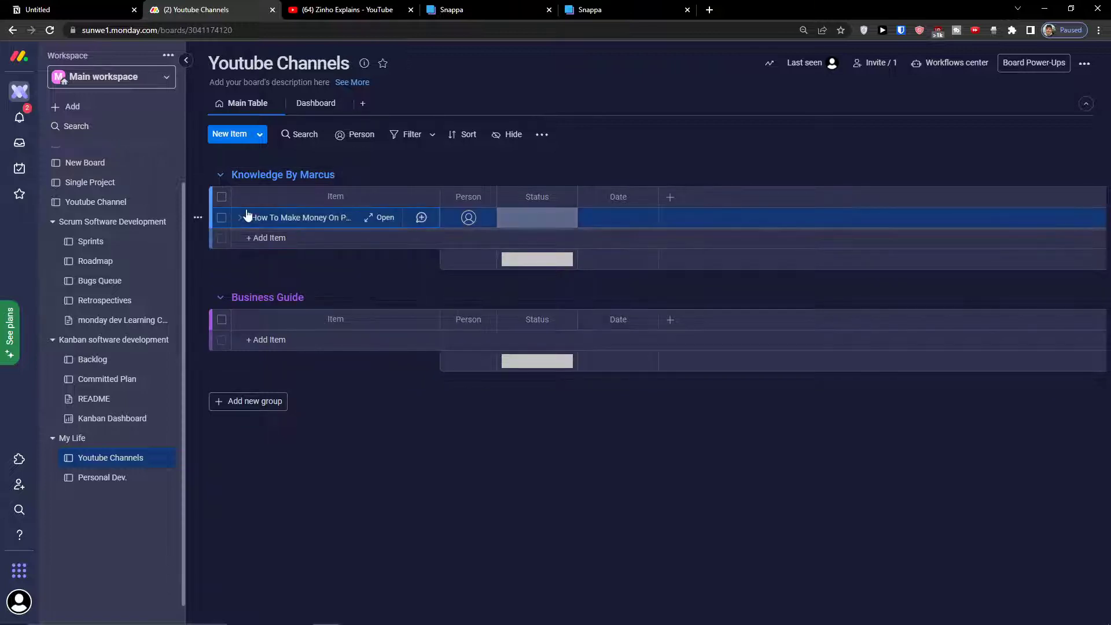
Expand the subitems of the How To Make Money On Public.com item to view them and collapse them again.
{"action": "left_click", "coordinate": [243, 218]}
{"action": "left_click", "coordinate": [242, 217]}
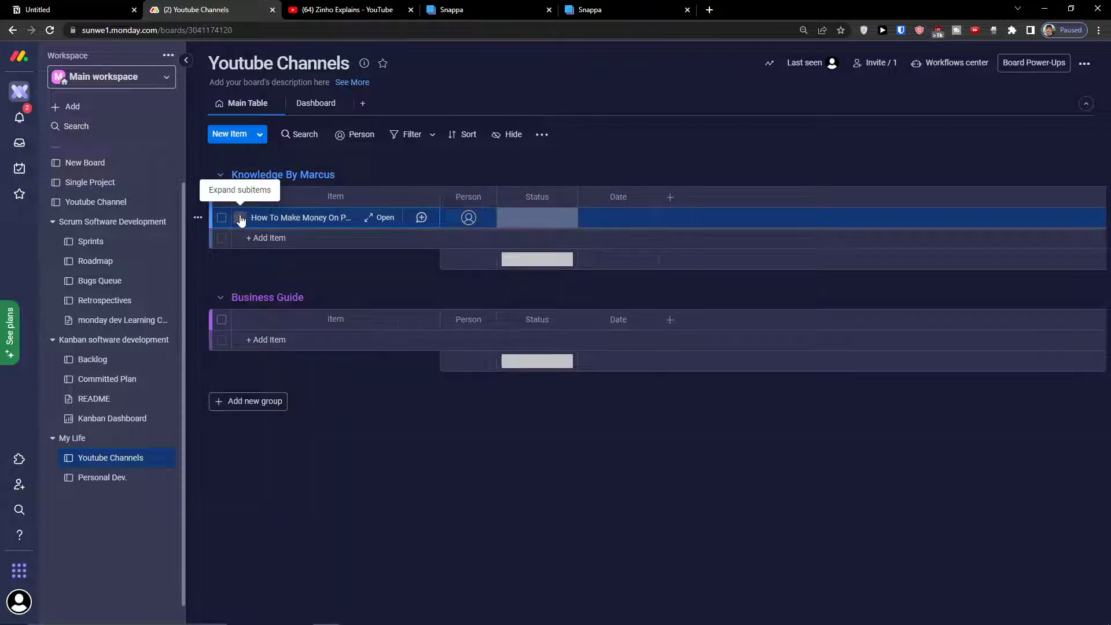
{"action": "left_click", "coordinate": [428, 209]}
{"action": "left_click", "coordinate": [333, 336]}
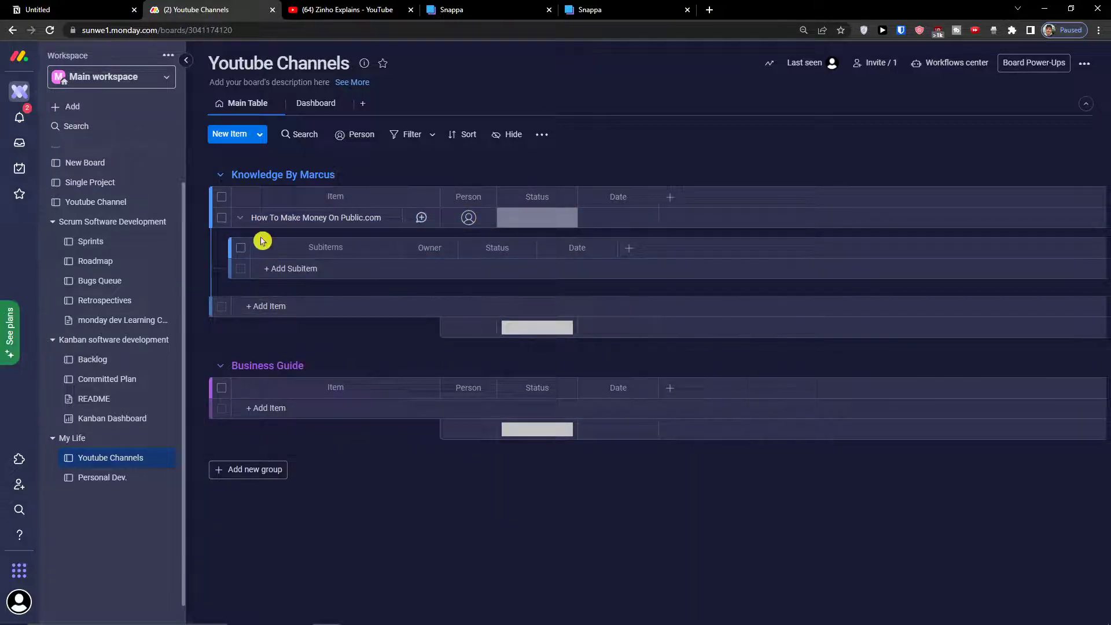
{"action": "left_click", "coordinate": [240, 219]}
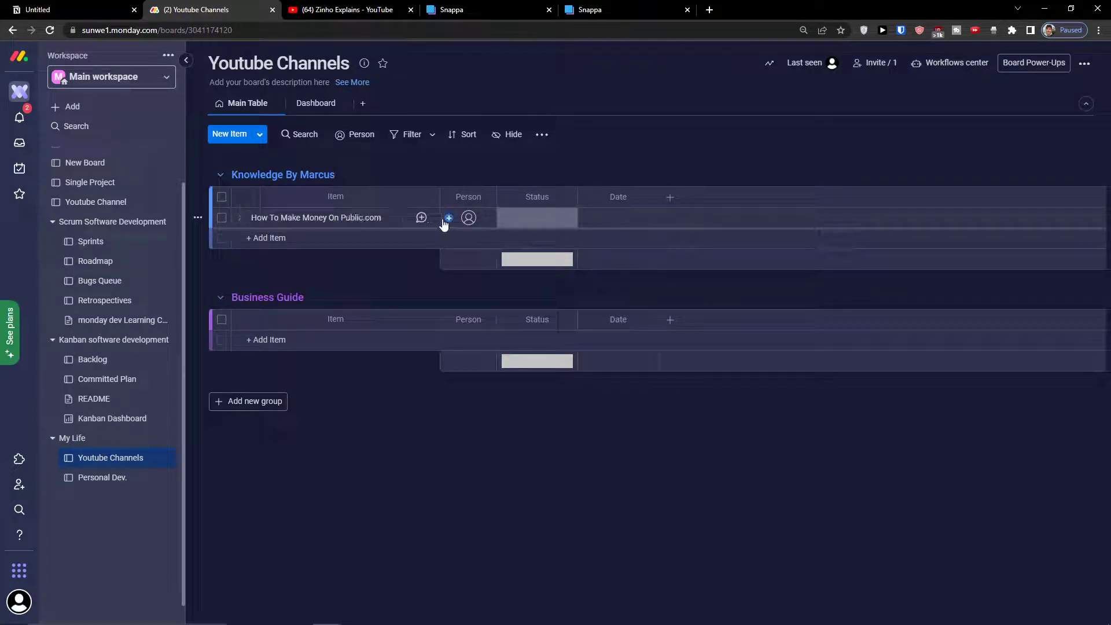
Assign the account owner to the Public.com item and name the blank grey status label "Not Yet Started".
{"action": "left_click", "coordinate": [461, 221]}
{"action": "left_click", "coordinate": [454, 289]}
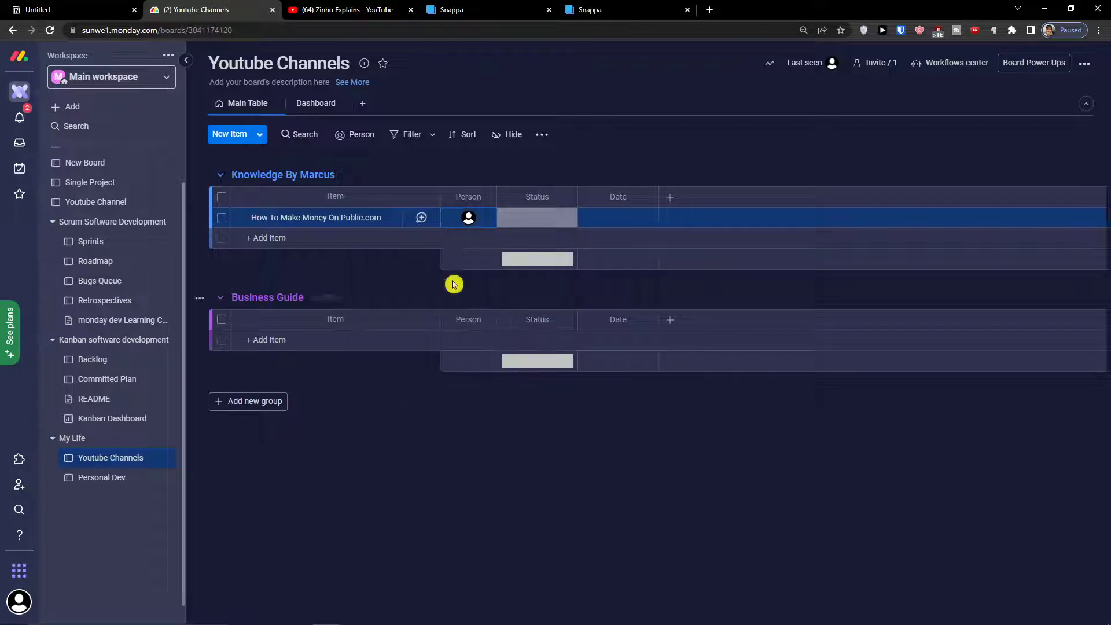
{"action": "left_click", "coordinate": [544, 217]}
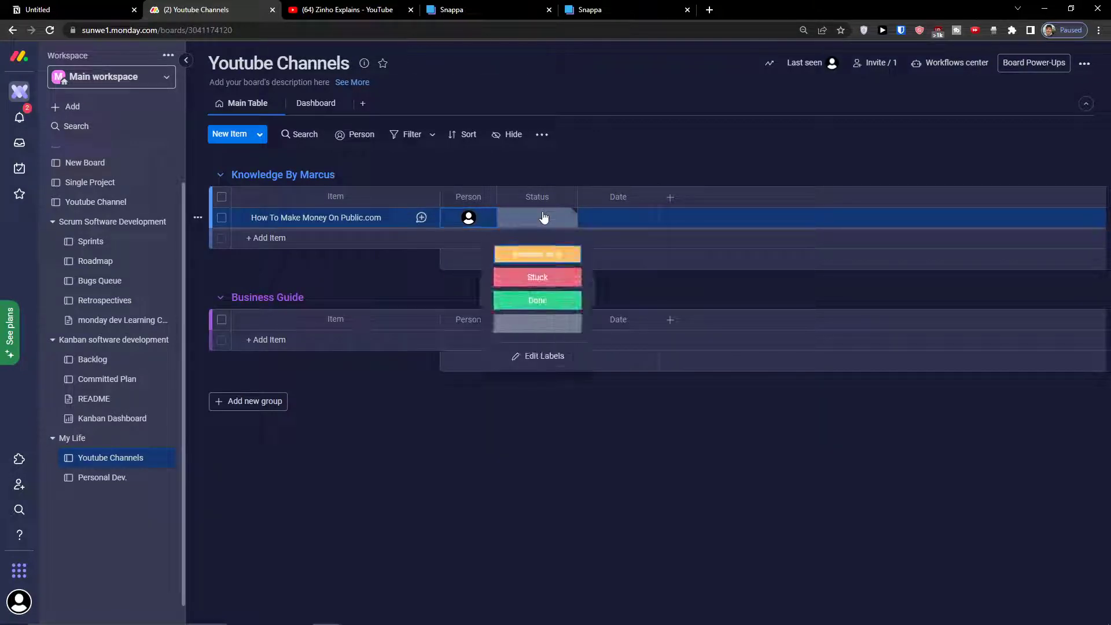
{"action": "left_click", "coordinate": [524, 357]}
{"action": "left_click", "coordinate": [538, 334]}
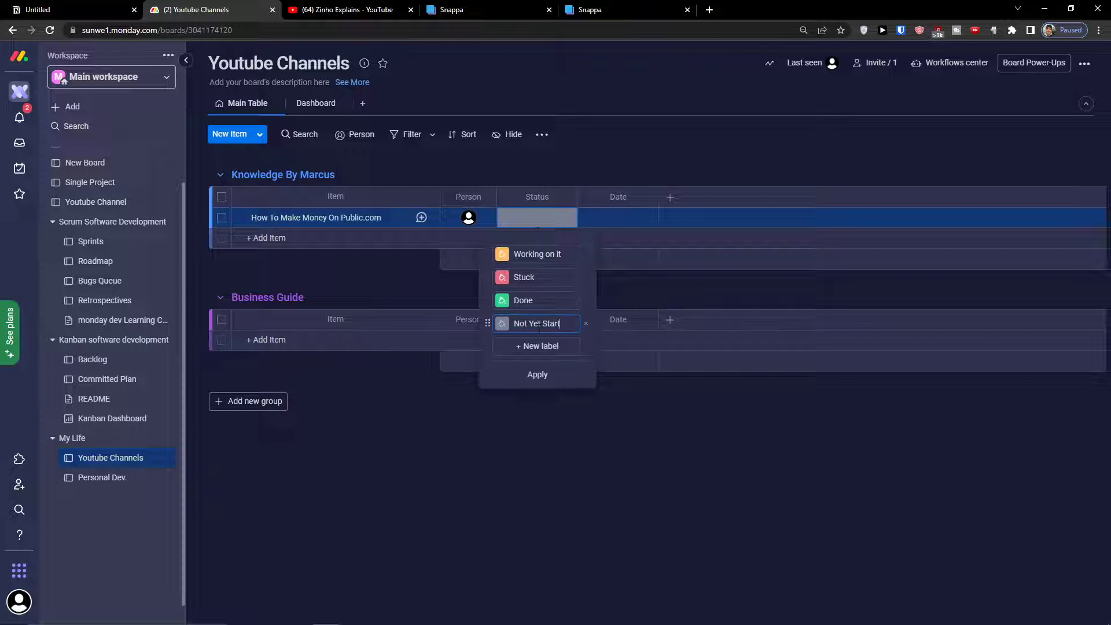
{"action": "left_click", "coordinate": [533, 375]}
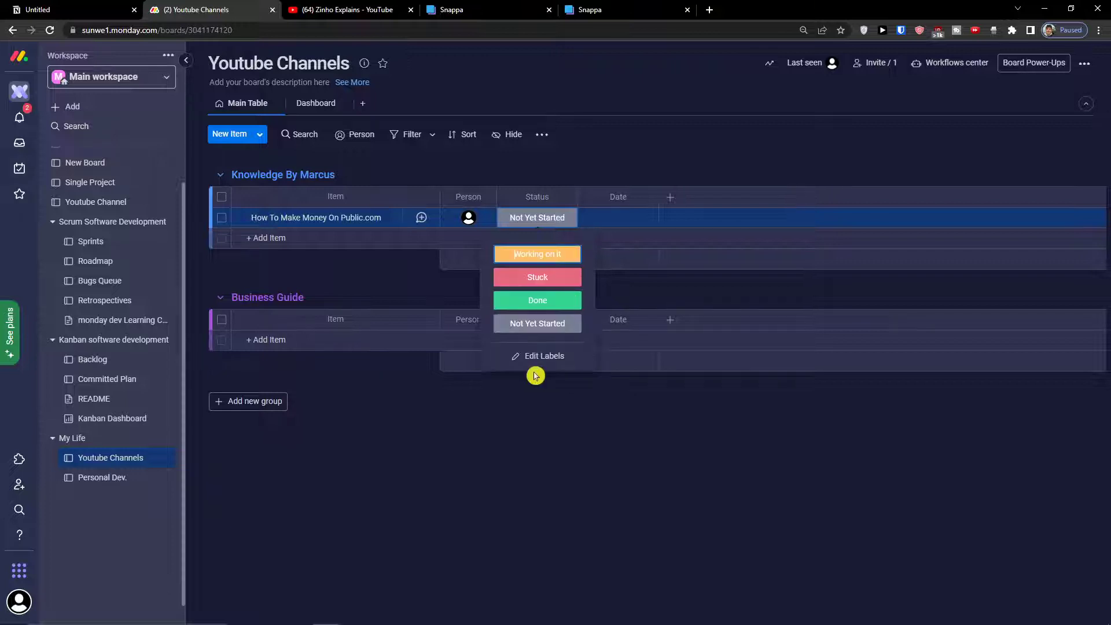
Set the date of the How To Make Money On Public.com item to August 5, 2022.
{"action": "left_click", "coordinate": [627, 225]}
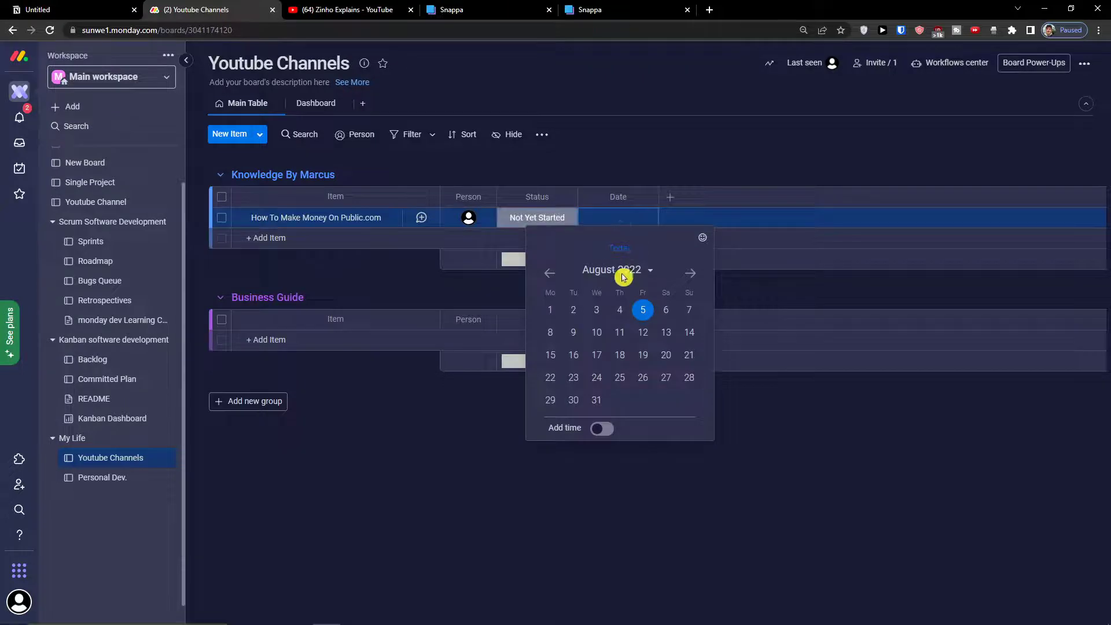
{"action": "left_click", "coordinate": [643, 312]}
Add a Time Tracking column from the Column Center and start the timer for the Public.com item.
{"action": "left_click", "coordinate": [669, 198]}
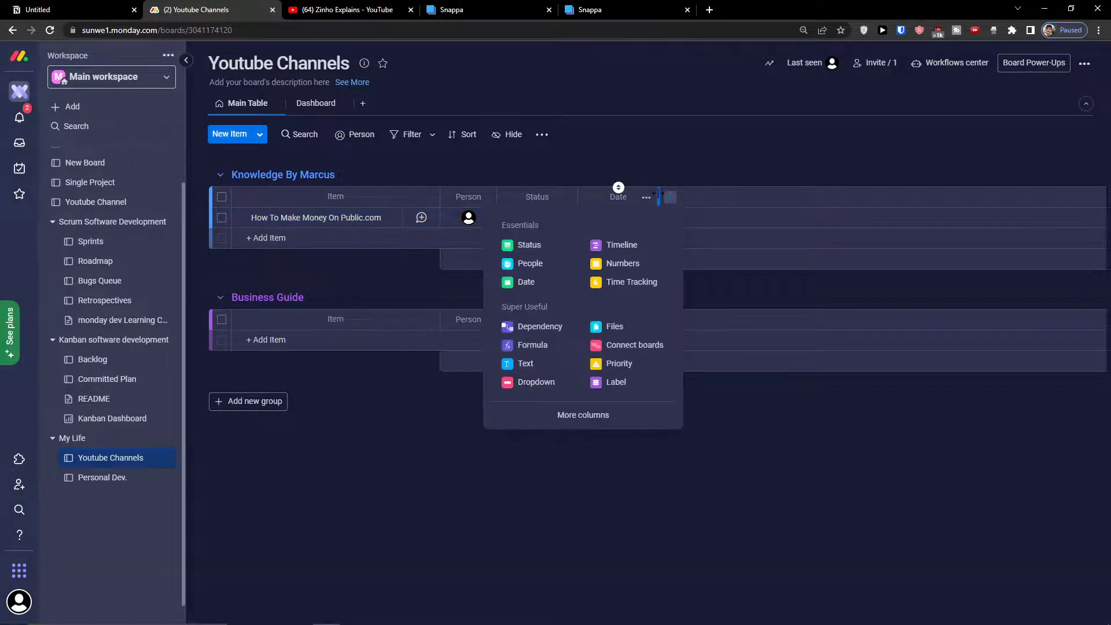
{"action": "left_click", "coordinate": [582, 423]}
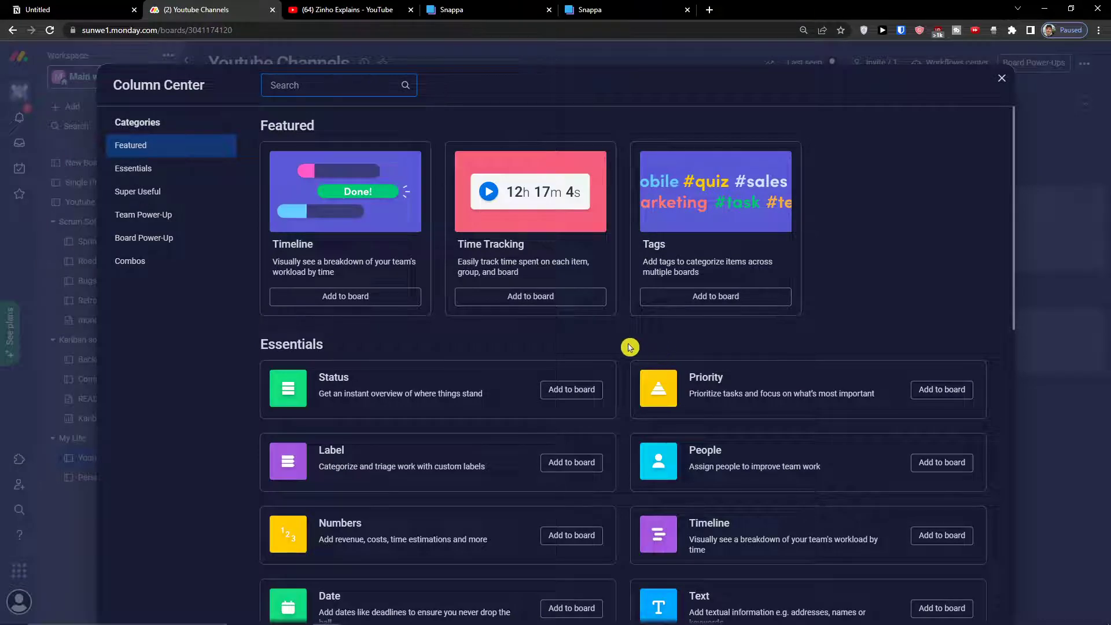
{"action": "scroll", "coordinate": [626, 349], "scroll_direction": "down", "scroll_amount": 2}
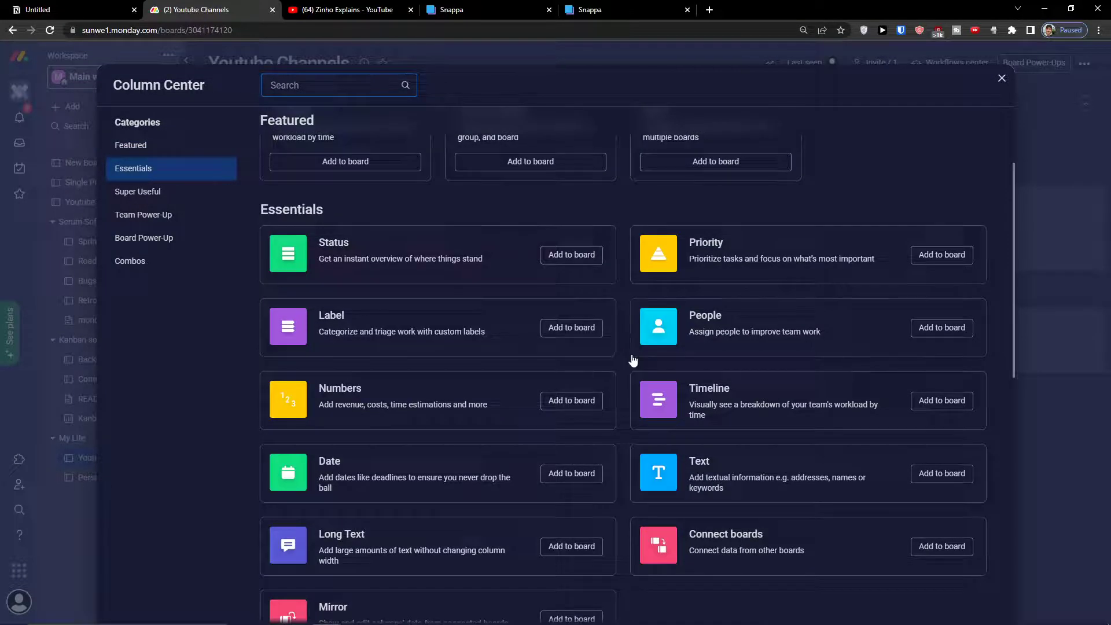
{"action": "scroll", "coordinate": [597, 348], "scroll_direction": "down", "scroll_amount": 2}
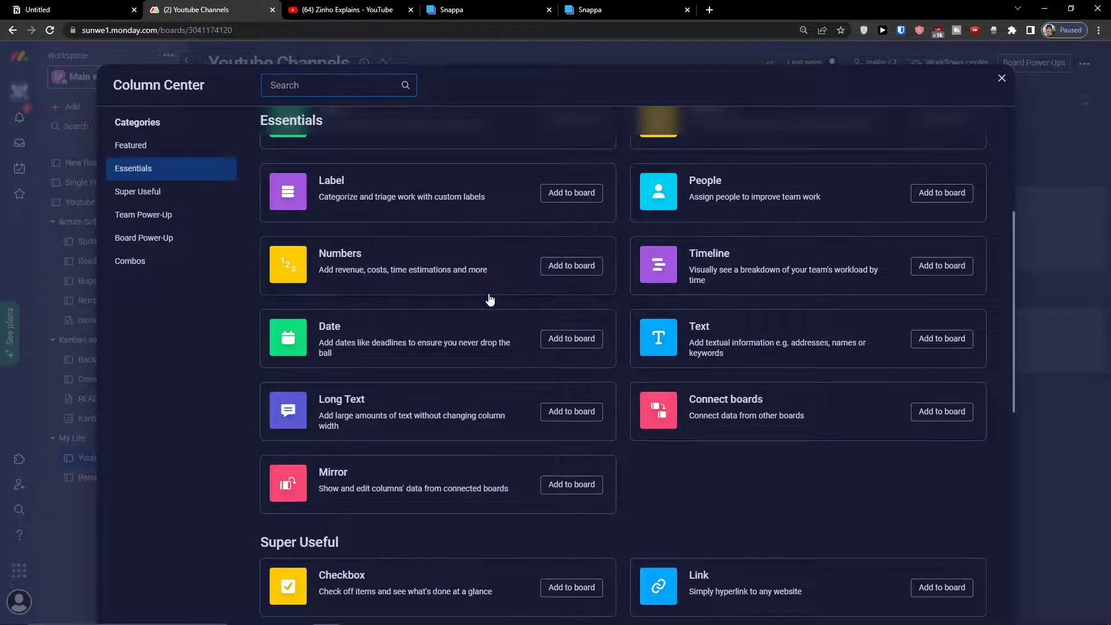
{"action": "scroll", "coordinate": [711, 302], "scroll_direction": "down", "scroll_amount": 3}
{"action": "scroll", "coordinate": [682, 304], "scroll_direction": "down", "scroll_amount": 3}
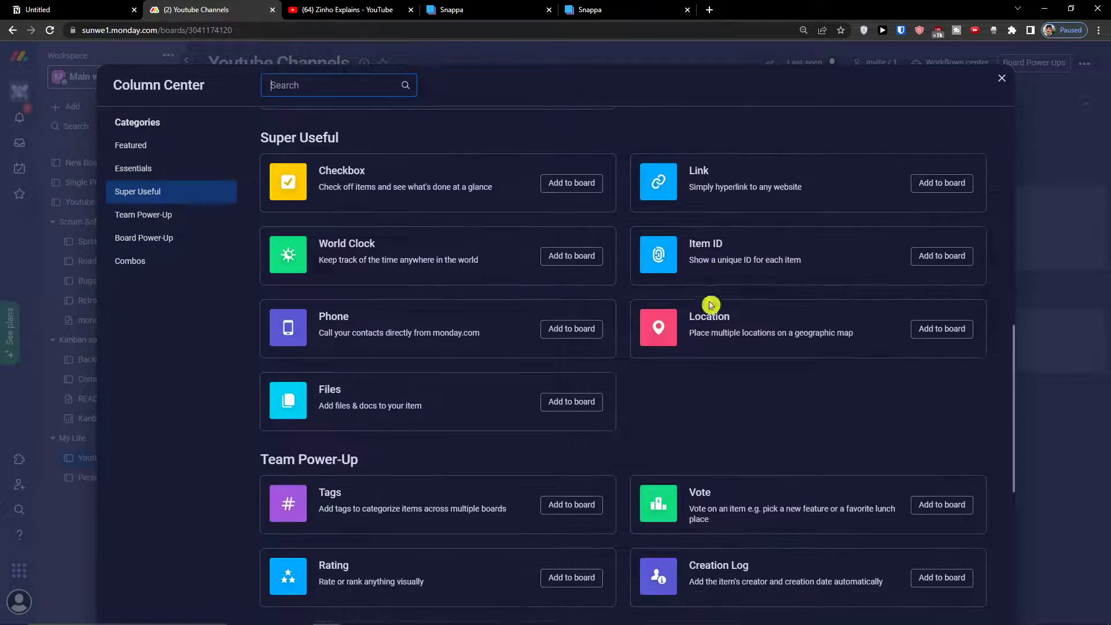
{"action": "scroll", "coordinate": [535, 338], "scroll_direction": "down", "scroll_amount": 4}
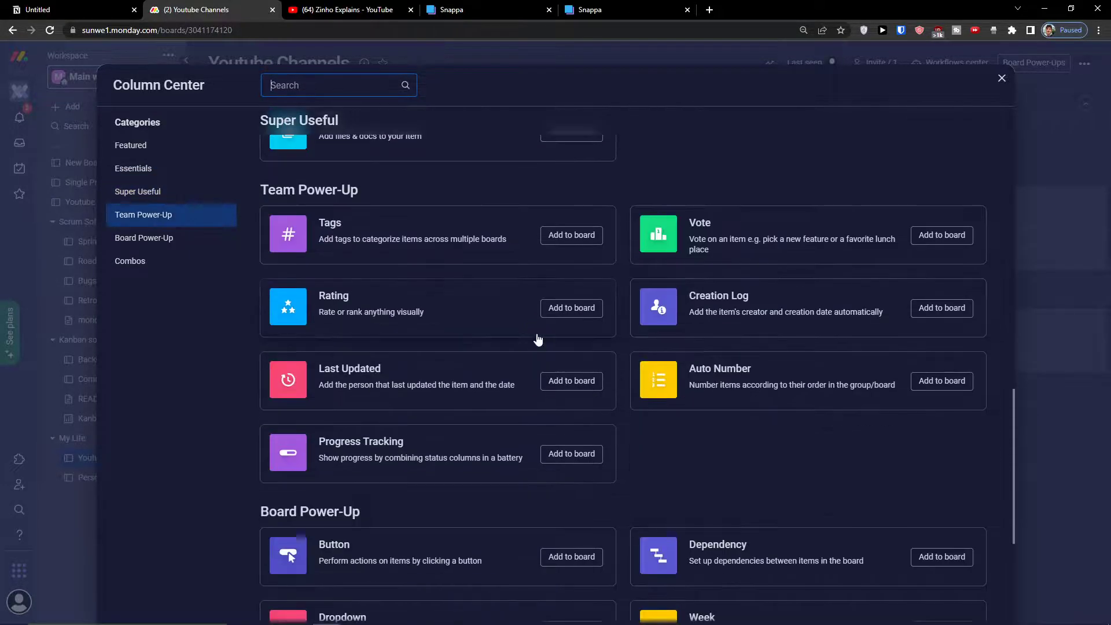
{"action": "scroll", "coordinate": [623, 345], "scroll_direction": "down", "scroll_amount": 2}
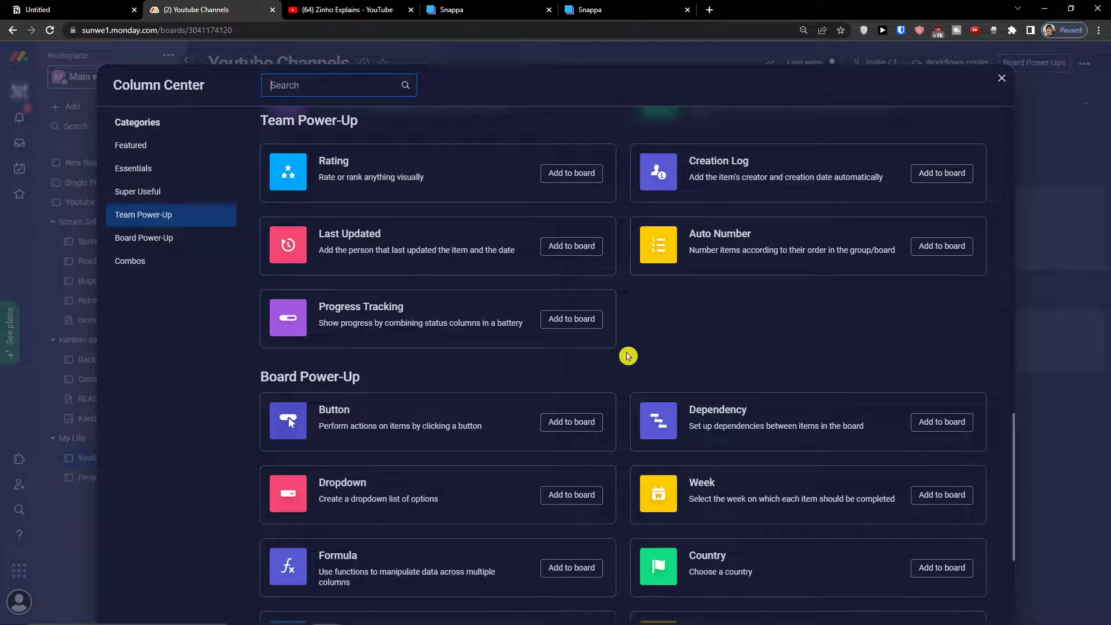
{"action": "scroll", "coordinate": [627, 355], "scroll_direction": "down", "scroll_amount": 2}
{"action": "scroll", "coordinate": [627, 356], "scroll_direction": "down", "scroll_amount": 2}
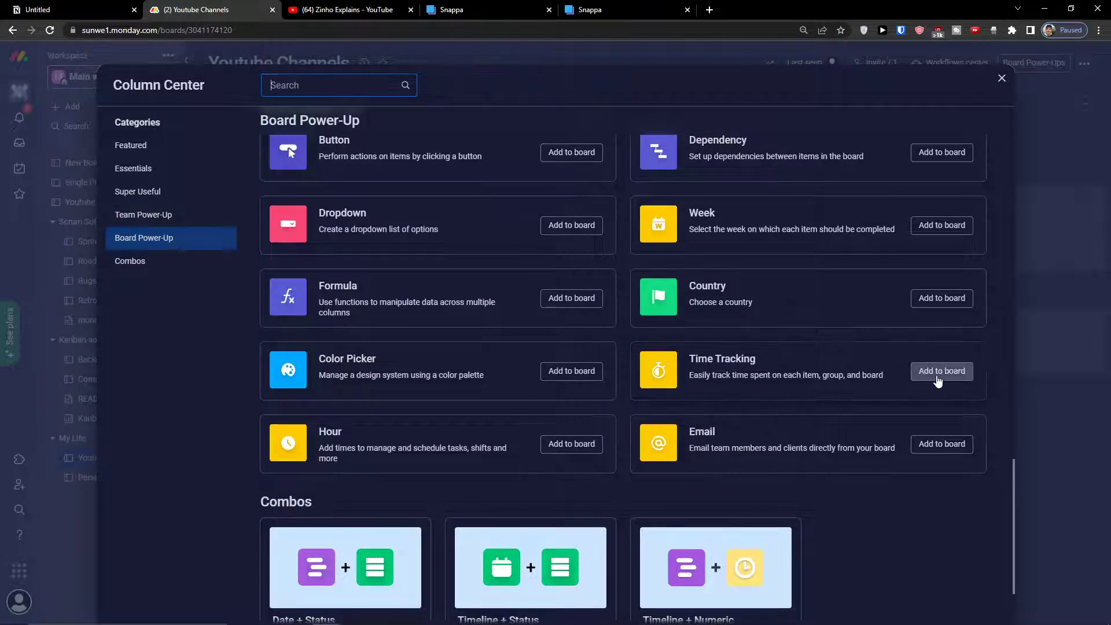
{"action": "left_click", "coordinate": [938, 373]}
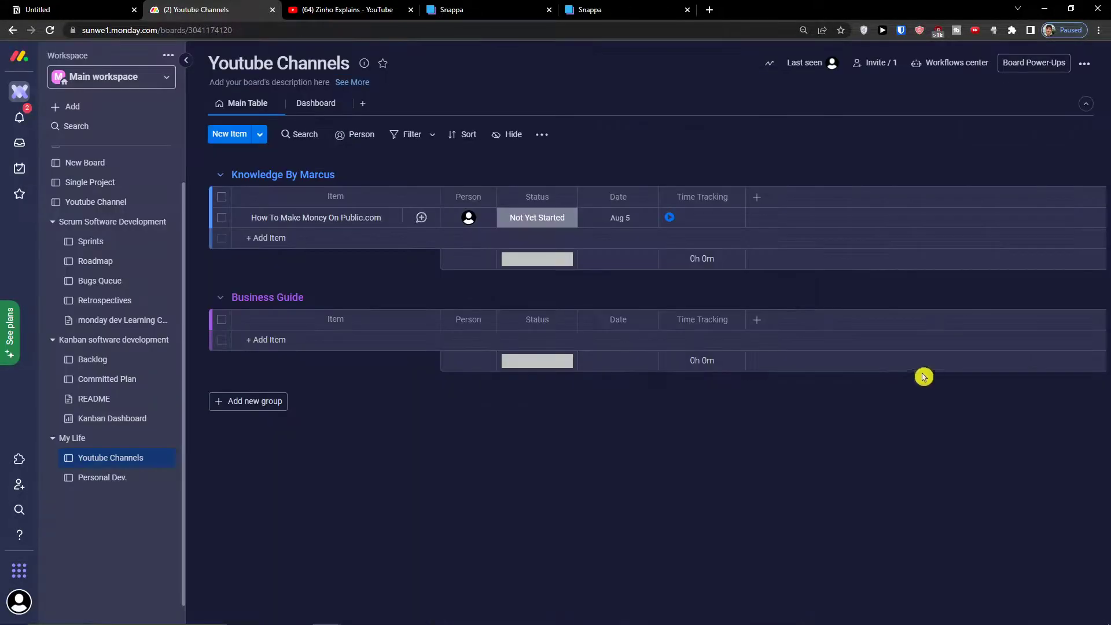
{"action": "left_click", "coordinate": [669, 217]}
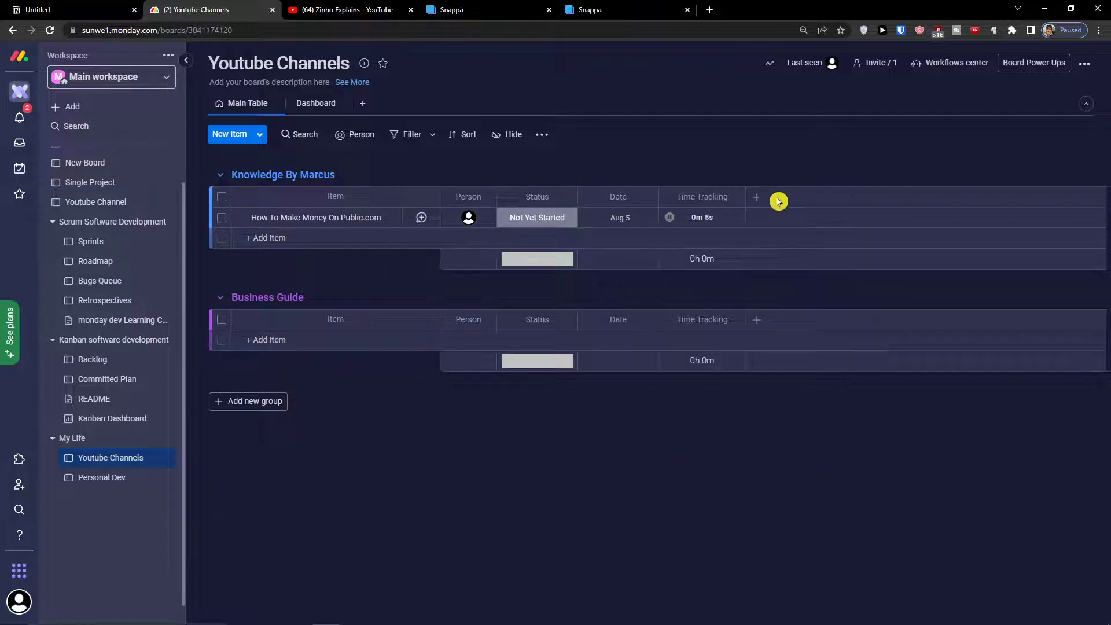
Browse the column types available in the Column Center, from Essentials through to Combos.
{"action": "left_click", "coordinate": [756, 197]}
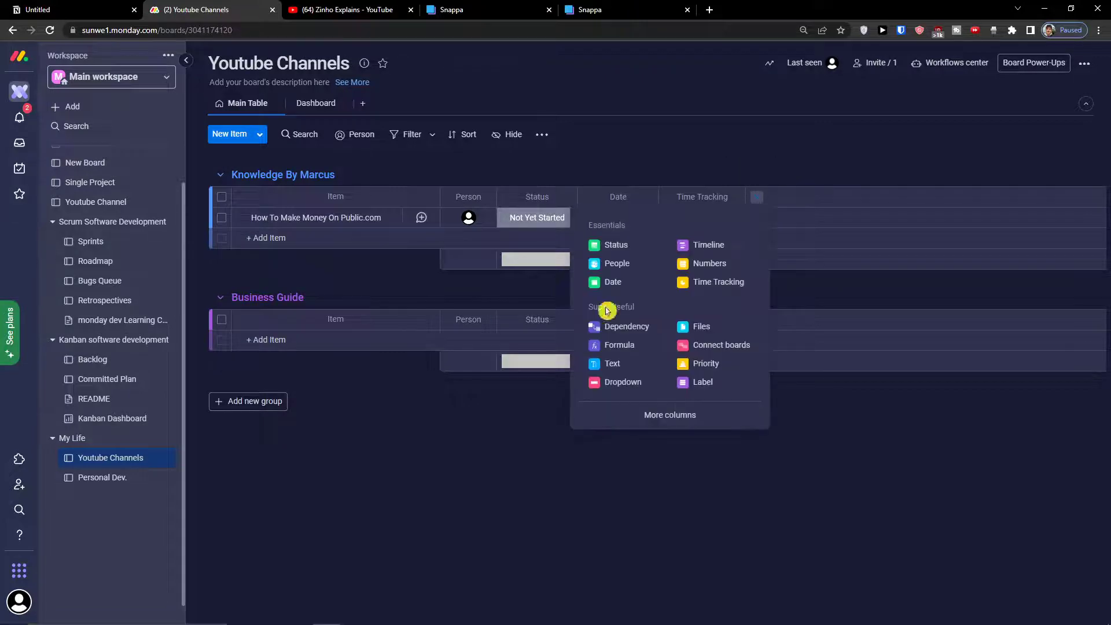
{"action": "left_click", "coordinate": [664, 414]}
{"action": "scroll", "coordinate": [652, 389], "scroll_direction": "down", "scroll_amount": 6}
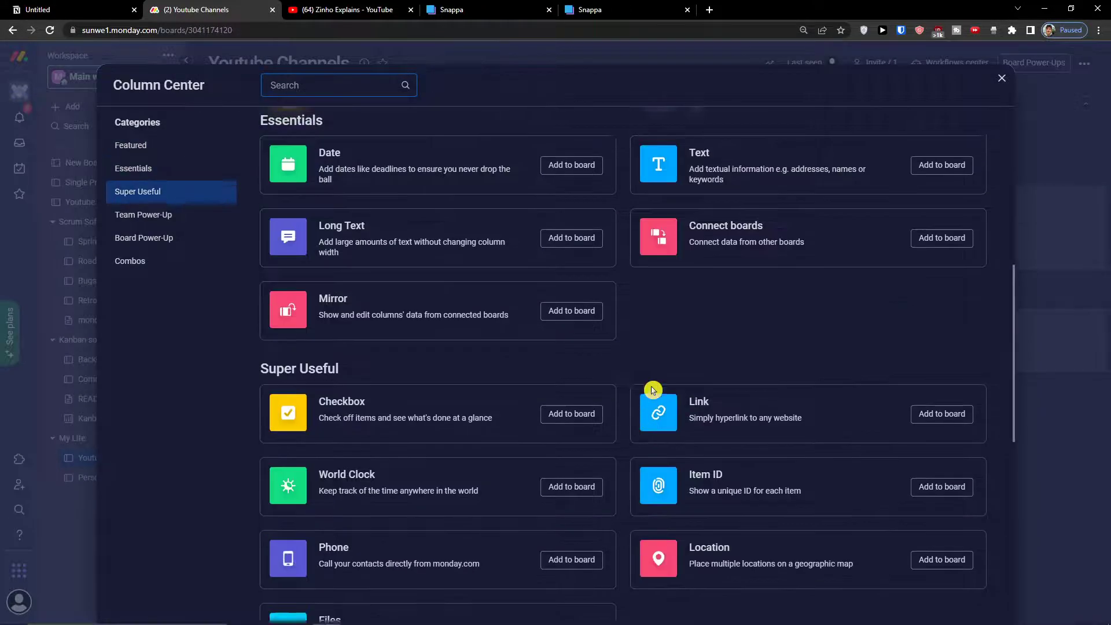
{"action": "scroll", "coordinate": [677, 393], "scroll_direction": "up", "scroll_amount": 2}
{"action": "scroll", "coordinate": [693, 397], "scroll_direction": "down", "scroll_amount": 6}
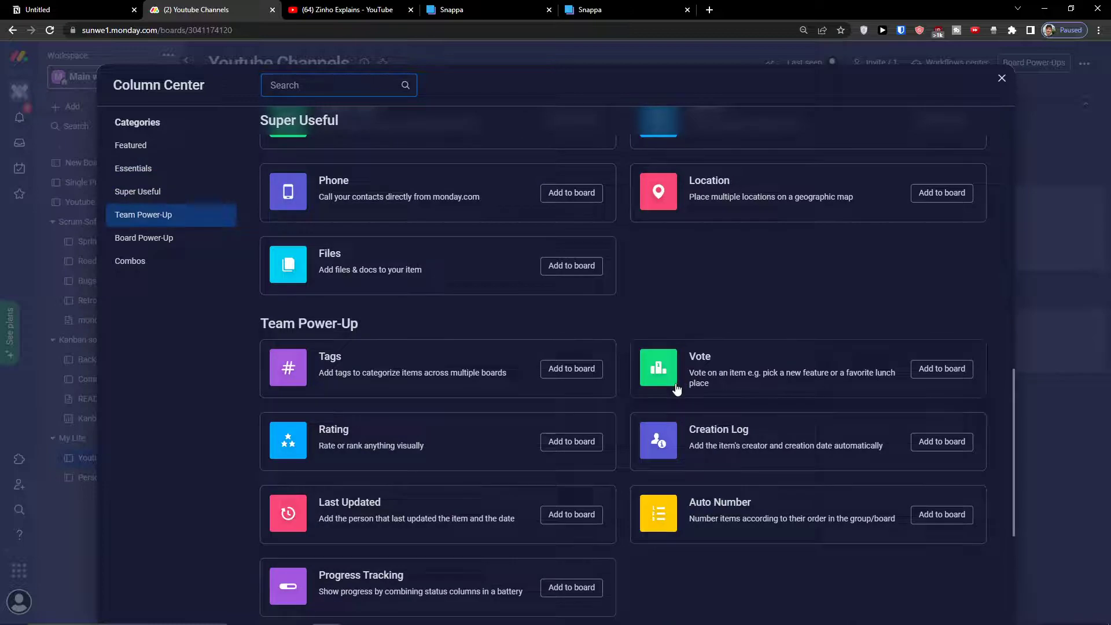
{"action": "scroll", "coordinate": [683, 390], "scroll_direction": "down", "scroll_amount": 9}
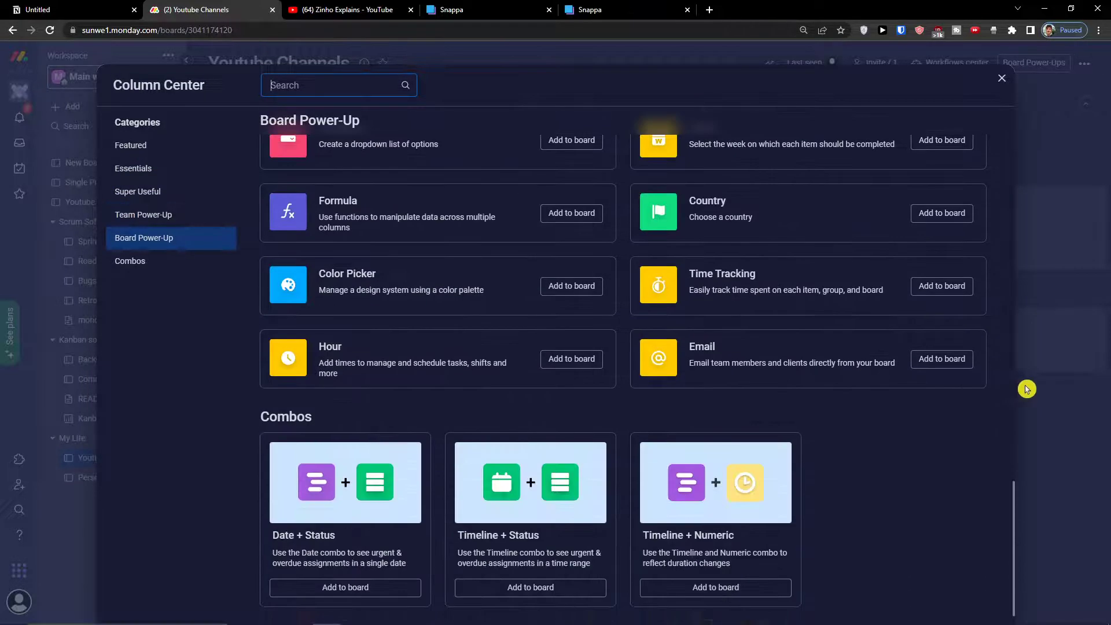
{"action": "scroll", "coordinate": [389, 186], "scroll_direction": "up", "scroll_amount": 5}
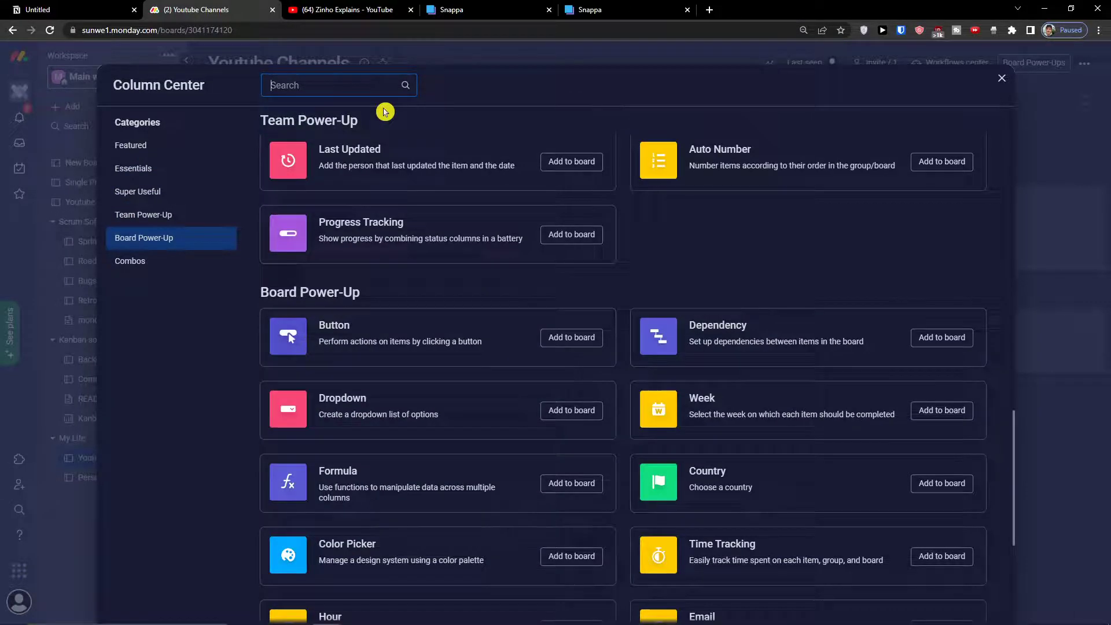
Search the Column Center for "num" and add the Numbers column to the Youtube Channels board.
{"action": "type", "text": "text"}
{"action": "key", "text": "BackSpace"}
{"action": "key", "text": "BackSpace"}
{"action": "key", "text": "BackSpace"}
{"action": "key", "text": "BackSpace"}
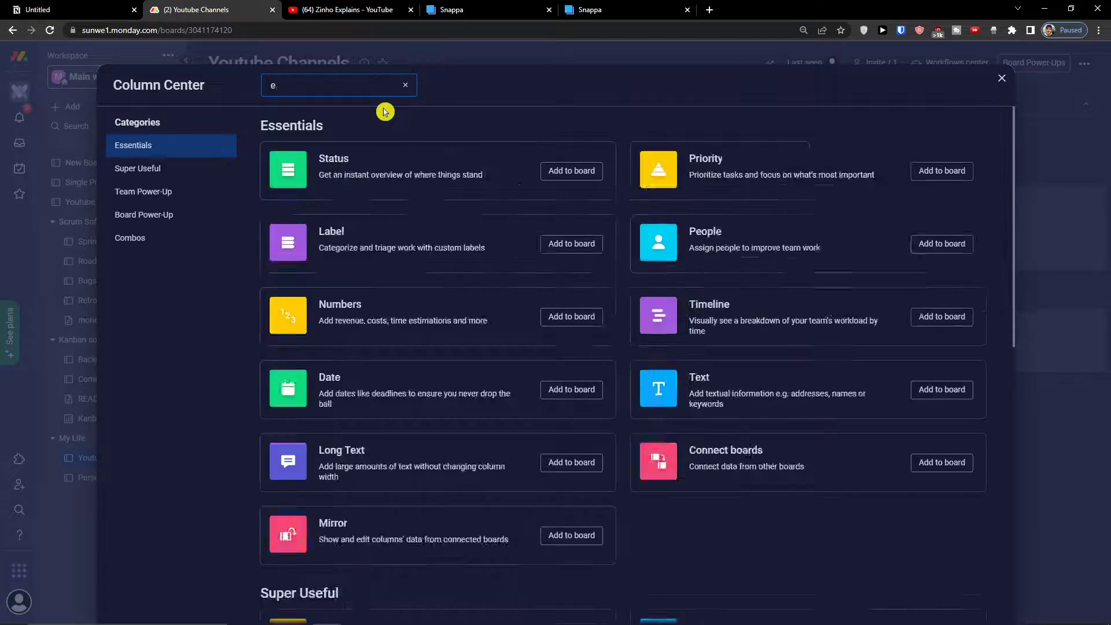
{"action": "type", "text": "num"}
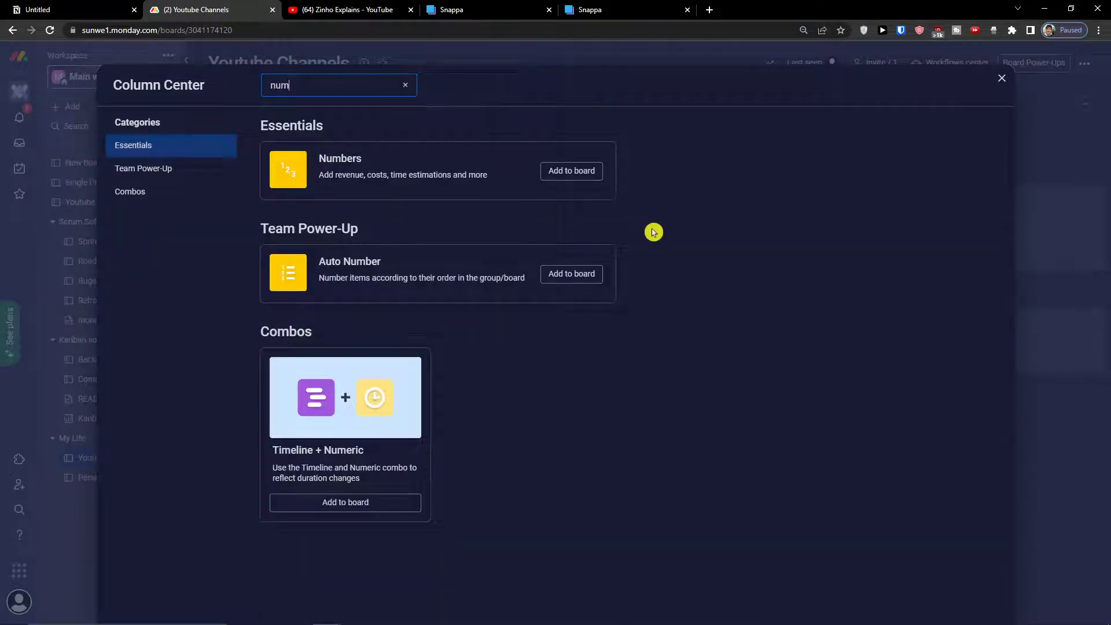
{"action": "left_click", "coordinate": [571, 171]}
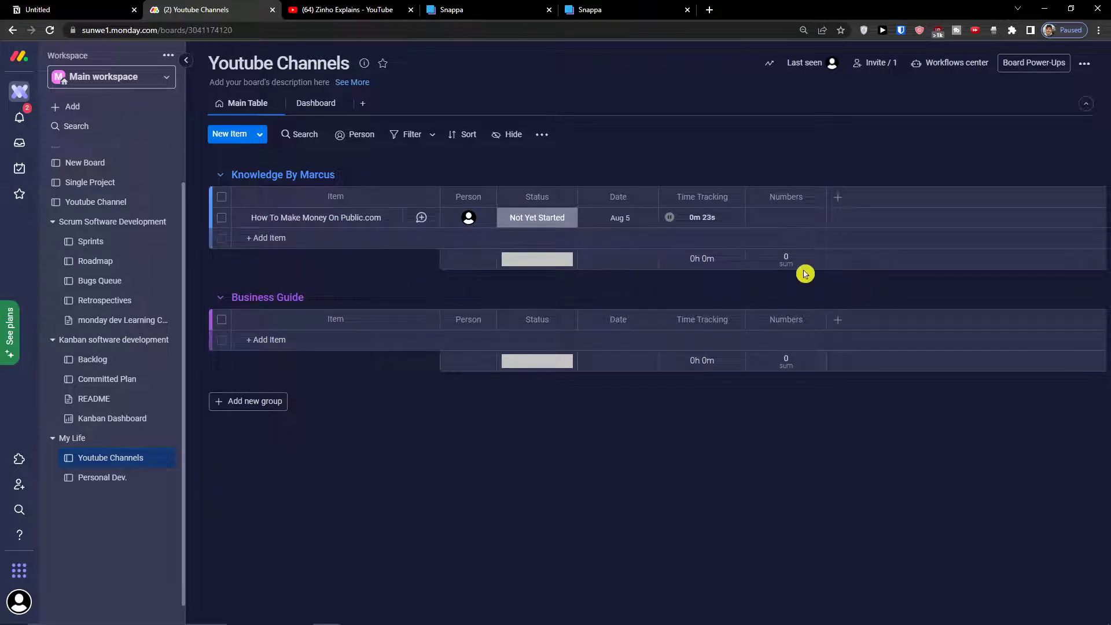
Set the Numbers column's unit to € and enter 150 for the How To Make Money On Public.com item.
{"action": "left_click", "coordinate": [770, 259]}
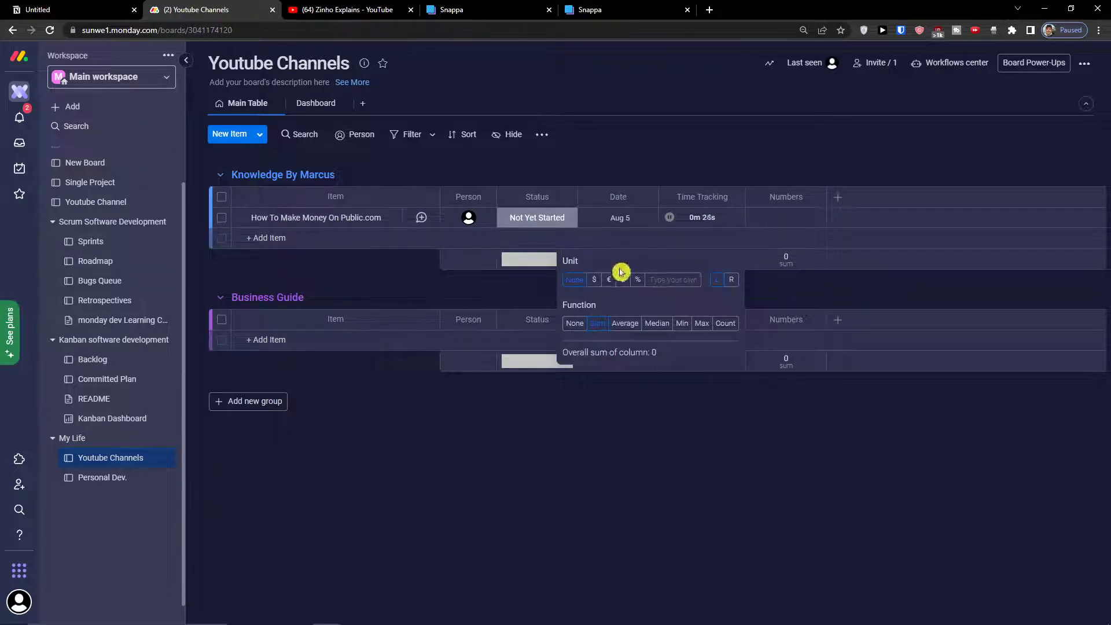
{"action": "left_click", "coordinate": [604, 286]}
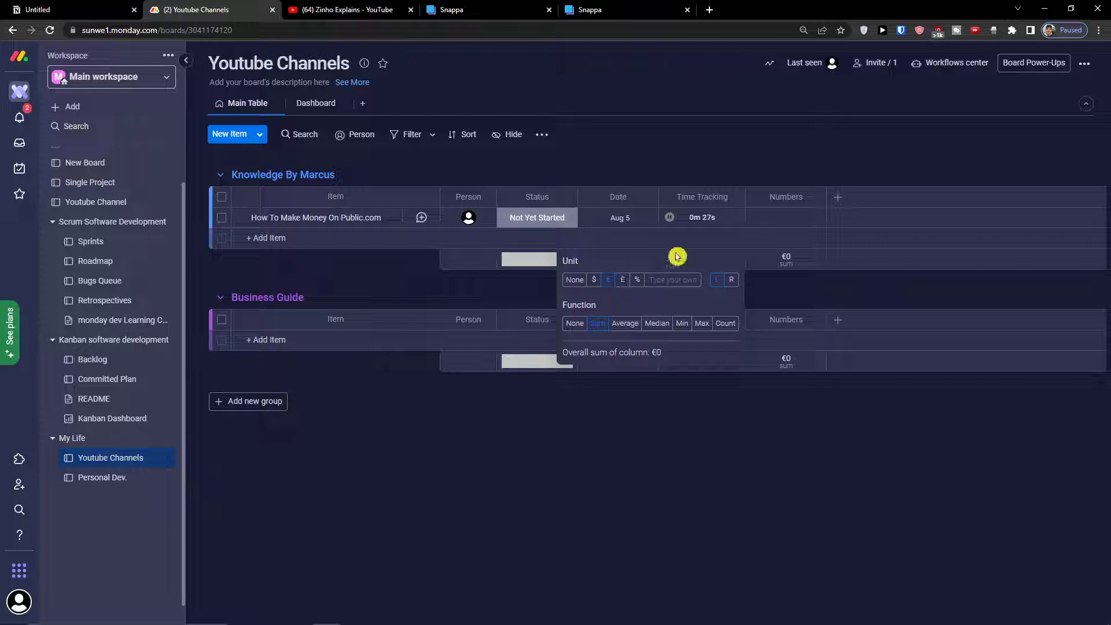
{"action": "left_click", "coordinate": [784, 221]}
{"action": "type", "text": "1"}
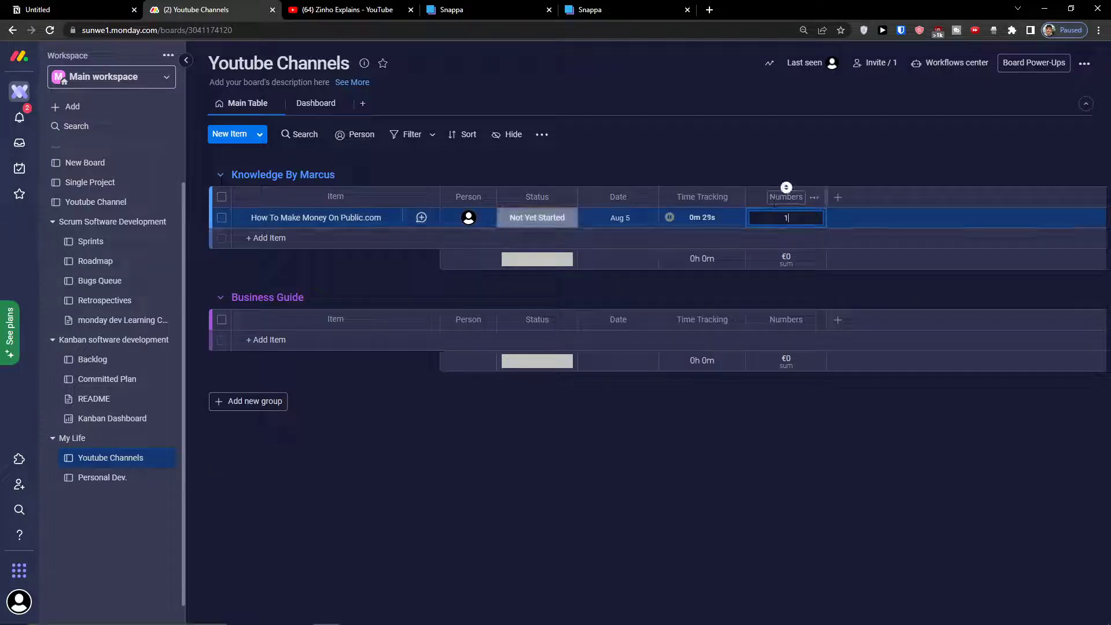
{"action": "type", "text": "50"}
Rename the Numbers column as "How much it cost me".
{"action": "left_click", "coordinate": [775, 202]}
{"action": "left_click", "coordinate": [777, 199]}
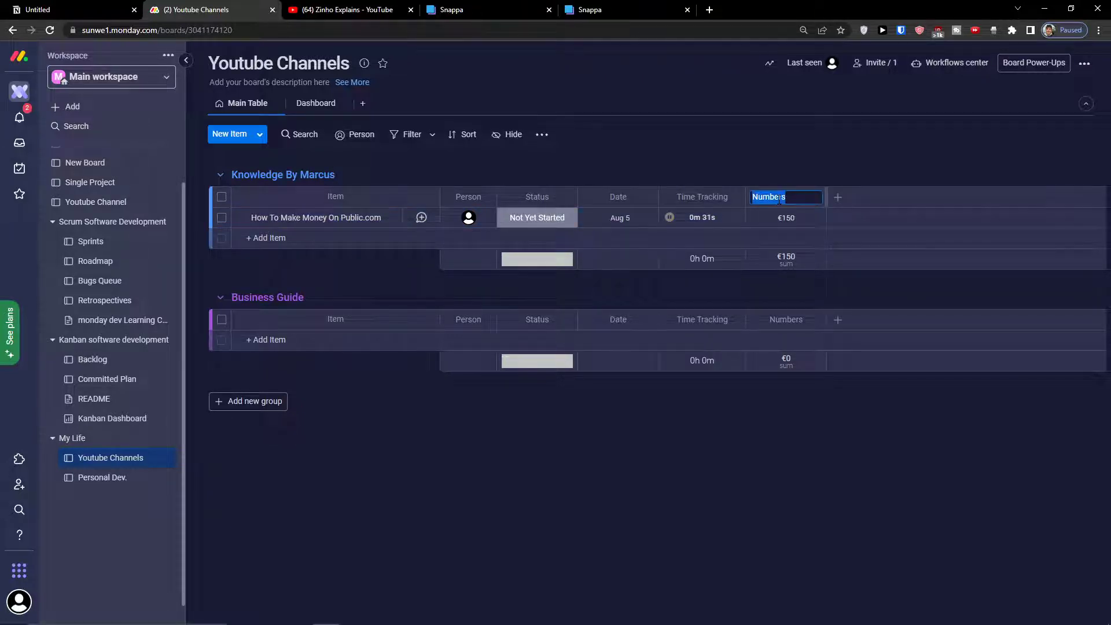
{"action": "type", "text": "How"}
{"action": "type", "text": " much it cost me"}
{"action": "key", "text": "Return"}
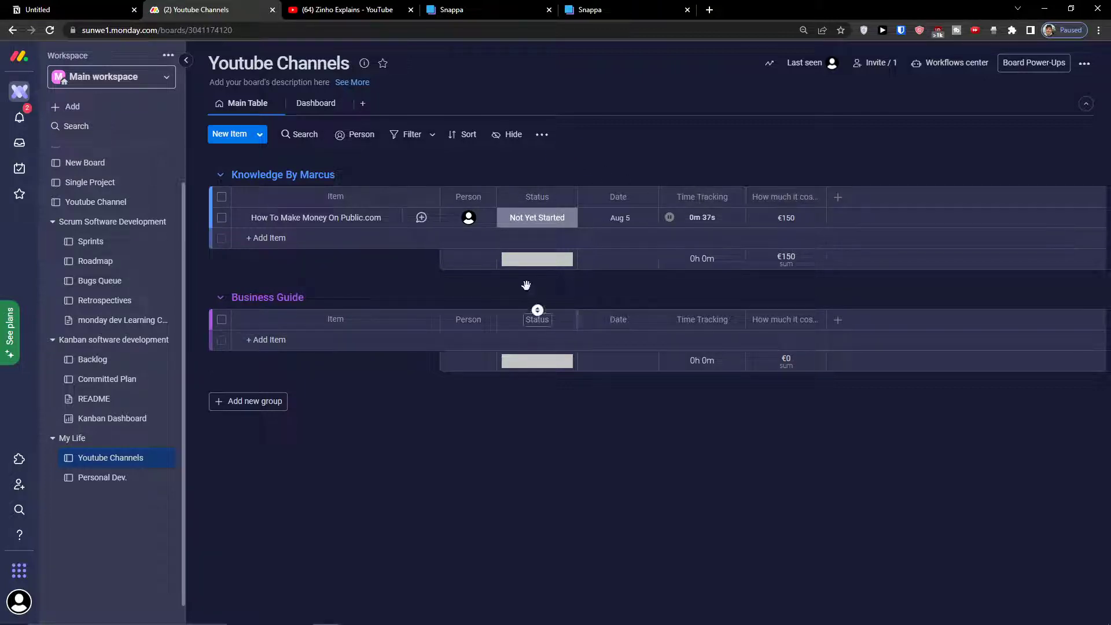
Add a Kanban view to the Youtube Channels board and place its Not Yet Started column first.
{"action": "left_click", "coordinate": [325, 108]}
{"action": "left_click", "coordinate": [248, 104]}
{"action": "left_click", "coordinate": [363, 104]}
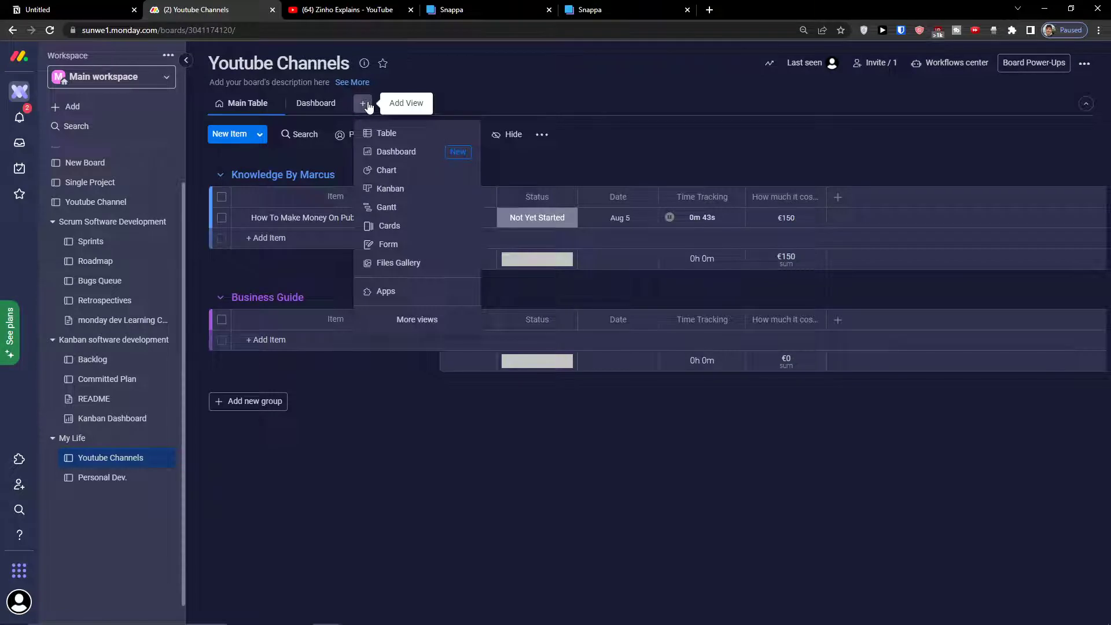
{"action": "left_click", "coordinate": [387, 189]}
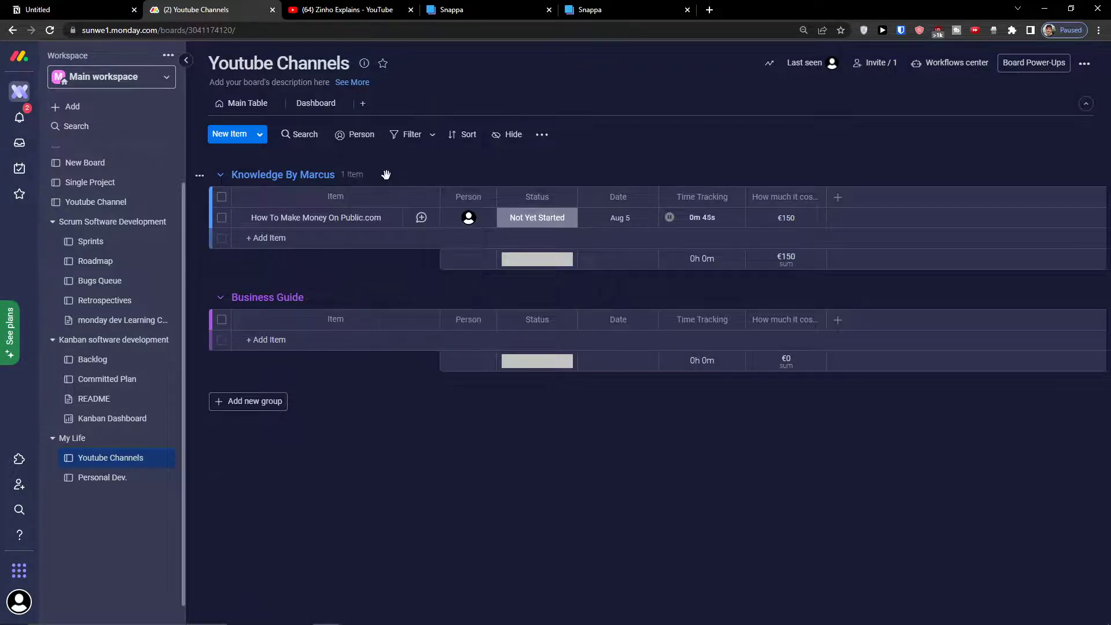
{"action": "left_click", "coordinate": [669, 357]}
{"action": "left_click_drag", "start_coordinate": [727, 200], "coordinate": [81, 170]}
{"action": "left_click_drag", "start_coordinate": [271, 180], "coordinate": [466, 192]}
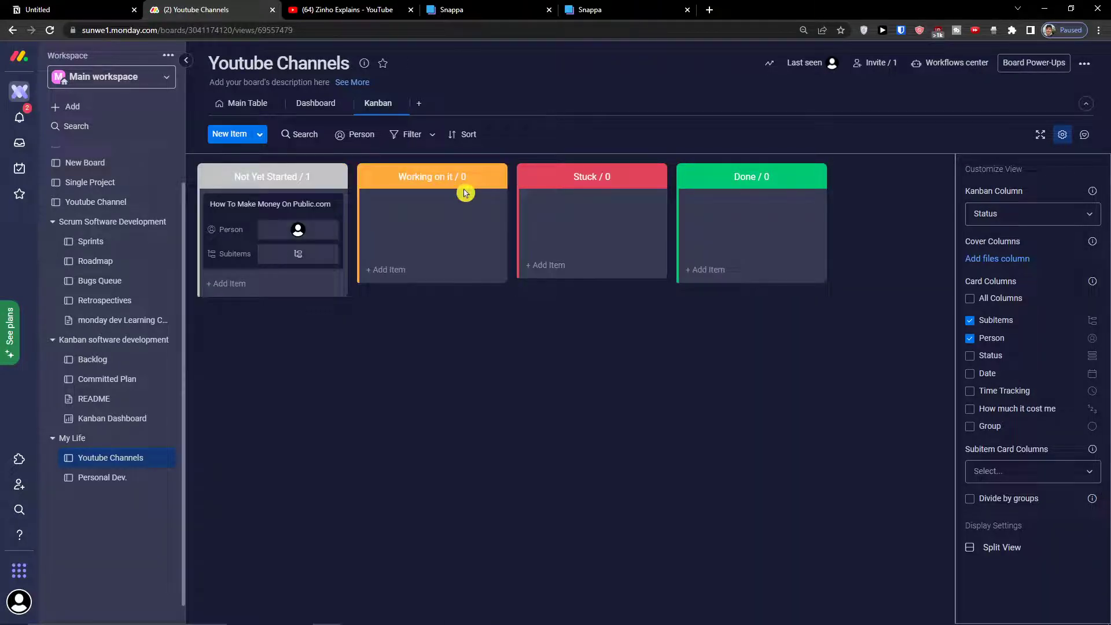
Hide the Person field on the Kanban cards, move the Public.com card to Working on it, and return to the Main Table.
{"action": "left_click", "coordinate": [969, 340]}
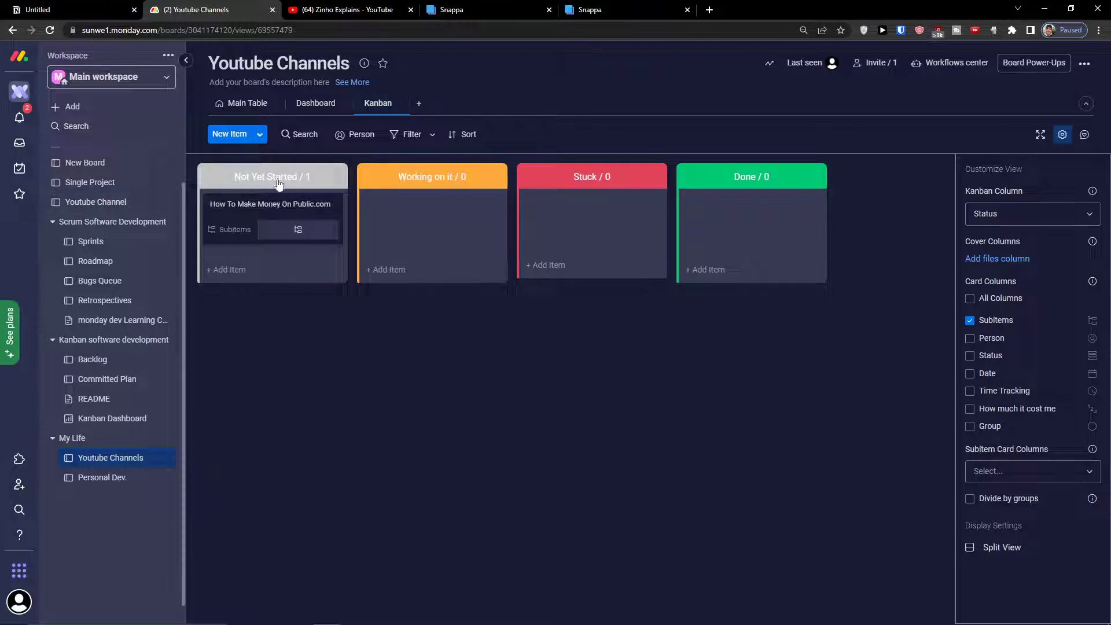
{"action": "left_click_drag", "start_coordinate": [294, 230], "coordinate": [363, 228]}
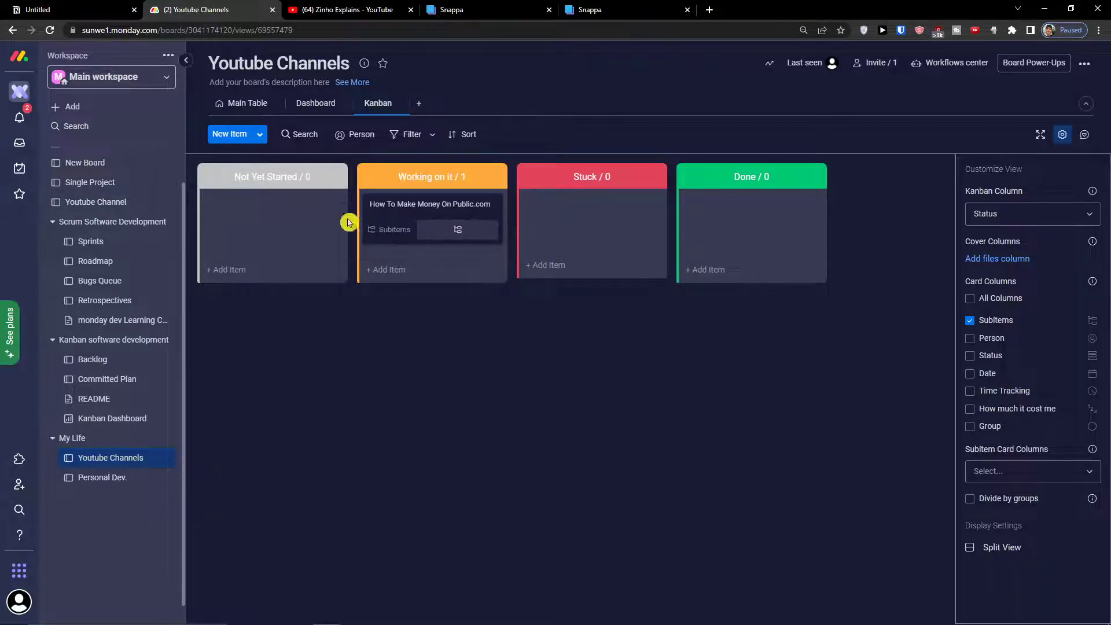
{"action": "left_click", "coordinate": [241, 111]}
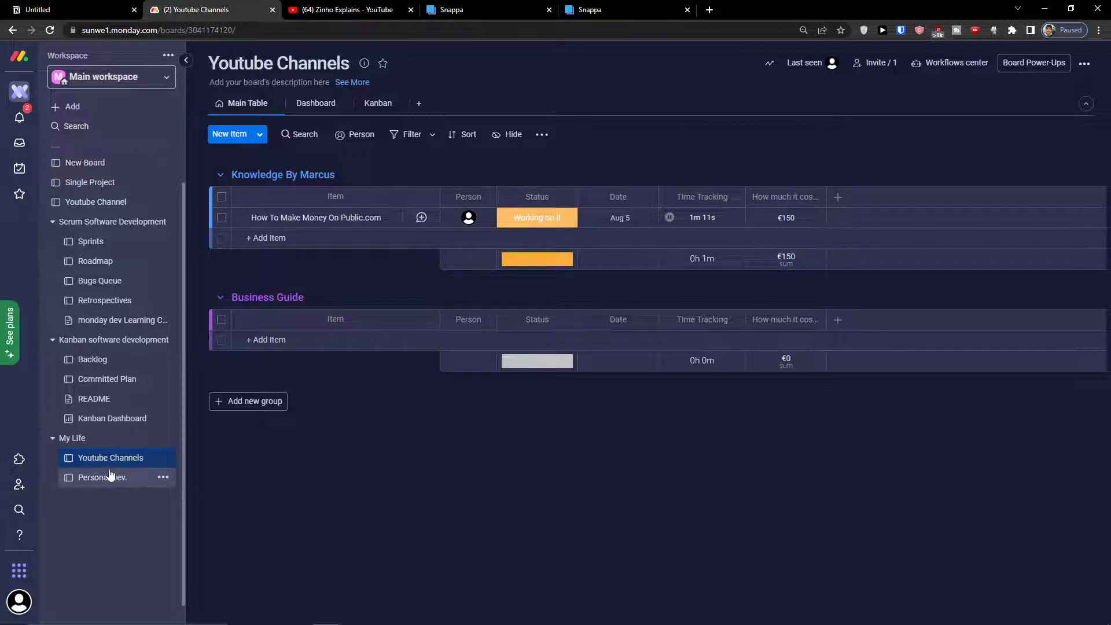
{"action": "left_click", "coordinate": [83, 478]}
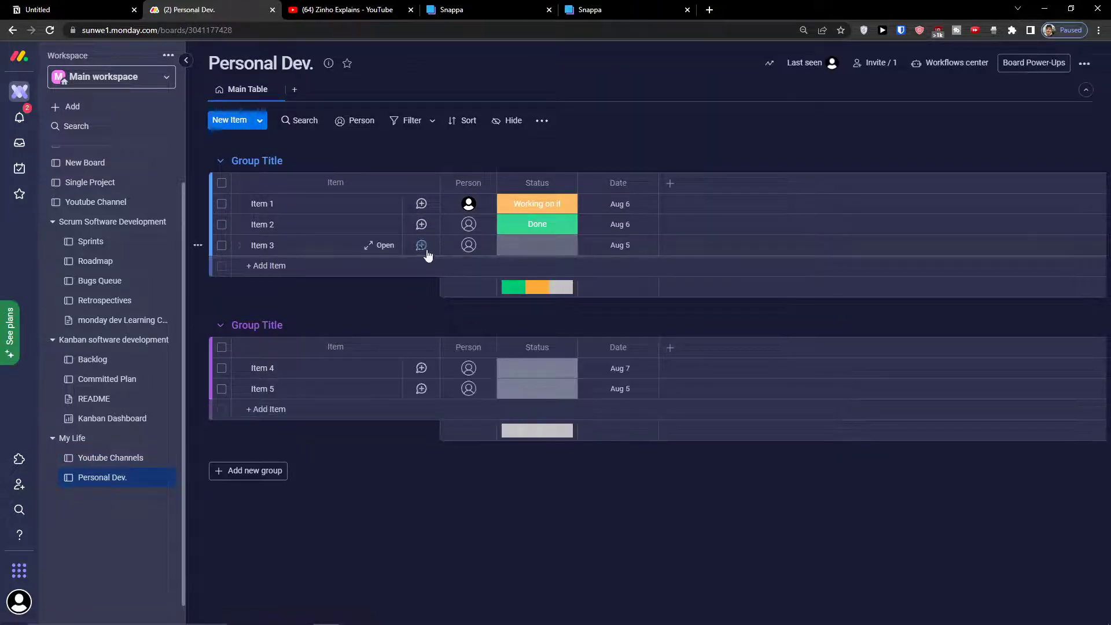
{"action": "left_click", "coordinate": [222, 204]}
{"action": "left_click", "coordinate": [222, 225]}
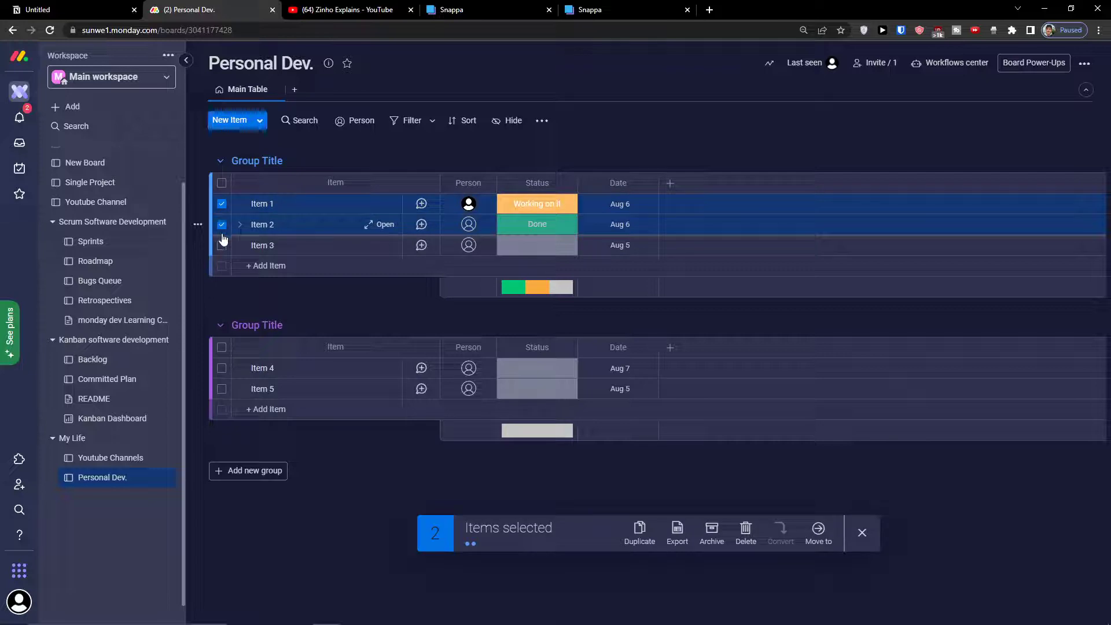
{"action": "left_click", "coordinate": [222, 245]}
{"action": "left_click", "coordinate": [677, 532]}
{"action": "left_click", "coordinate": [670, 357]}
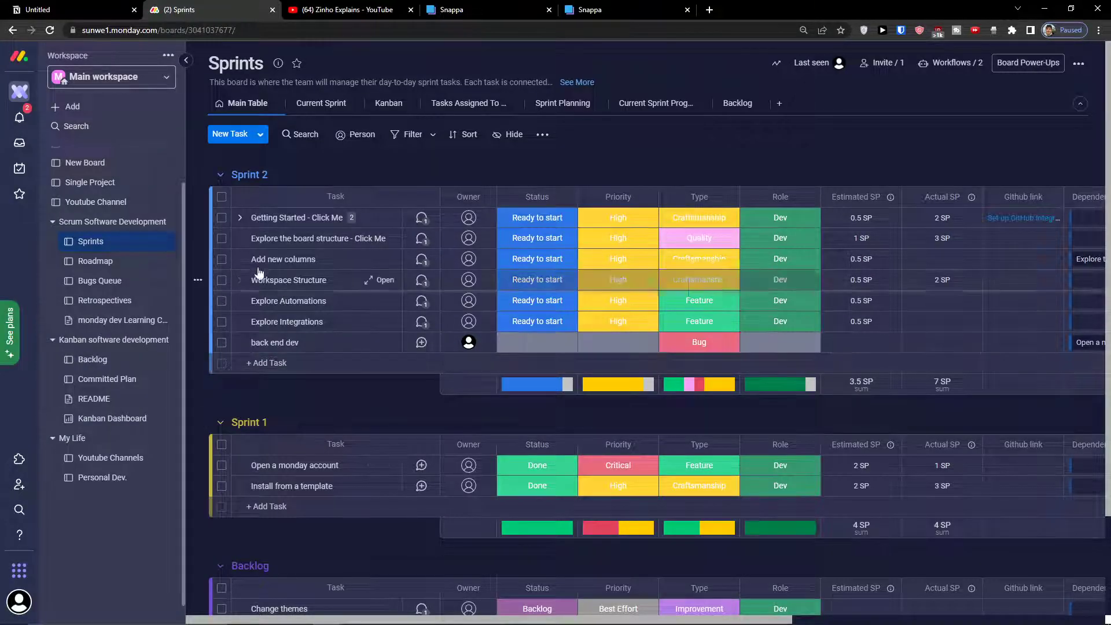
Delete Item 1, Item 2 and Item 3 from the first group of the Personal Dev. board.
{"action": "left_click", "coordinate": [108, 476]}
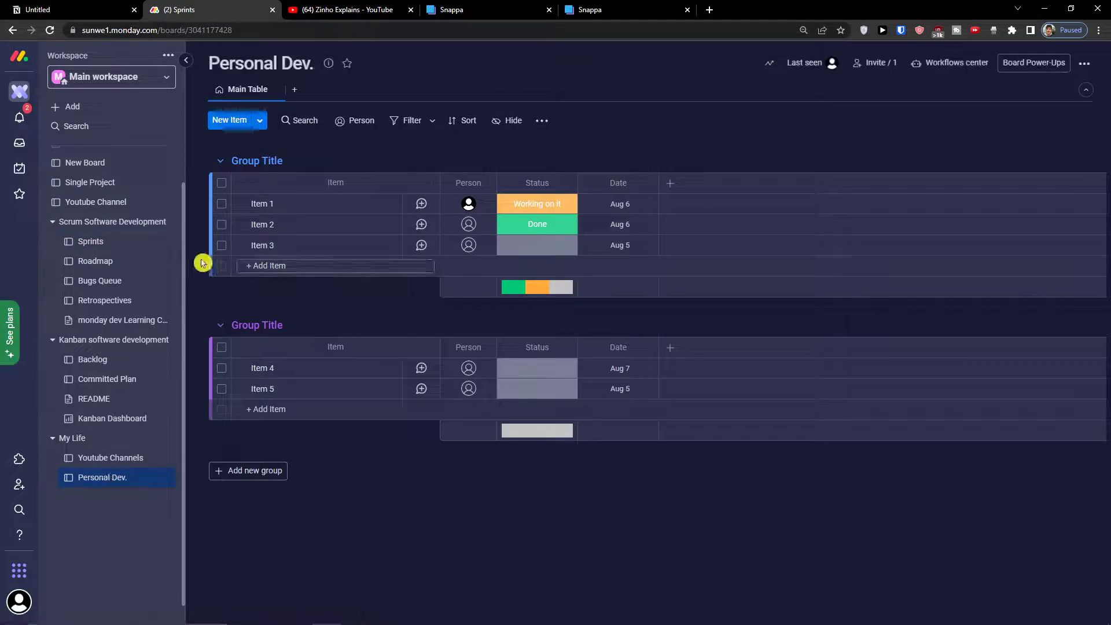
{"action": "left_click", "coordinate": [222, 204]}
{"action": "left_click", "coordinate": [222, 245]}
{"action": "left_click", "coordinate": [221, 225]}
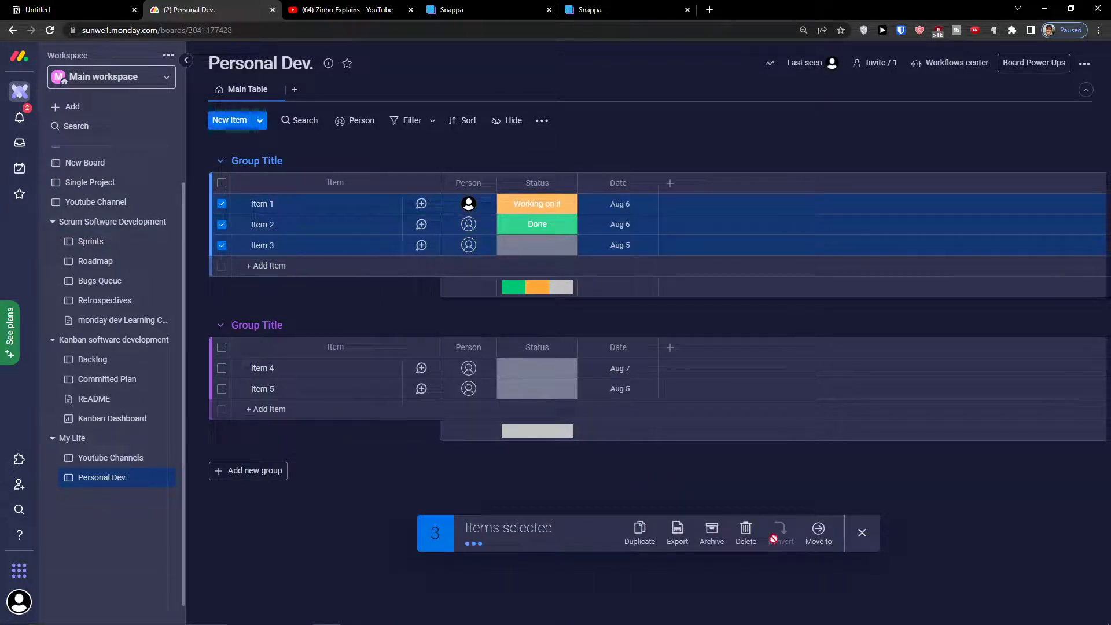
{"action": "left_click", "coordinate": [741, 524]}
{"action": "left_click", "coordinate": [680, 140]}
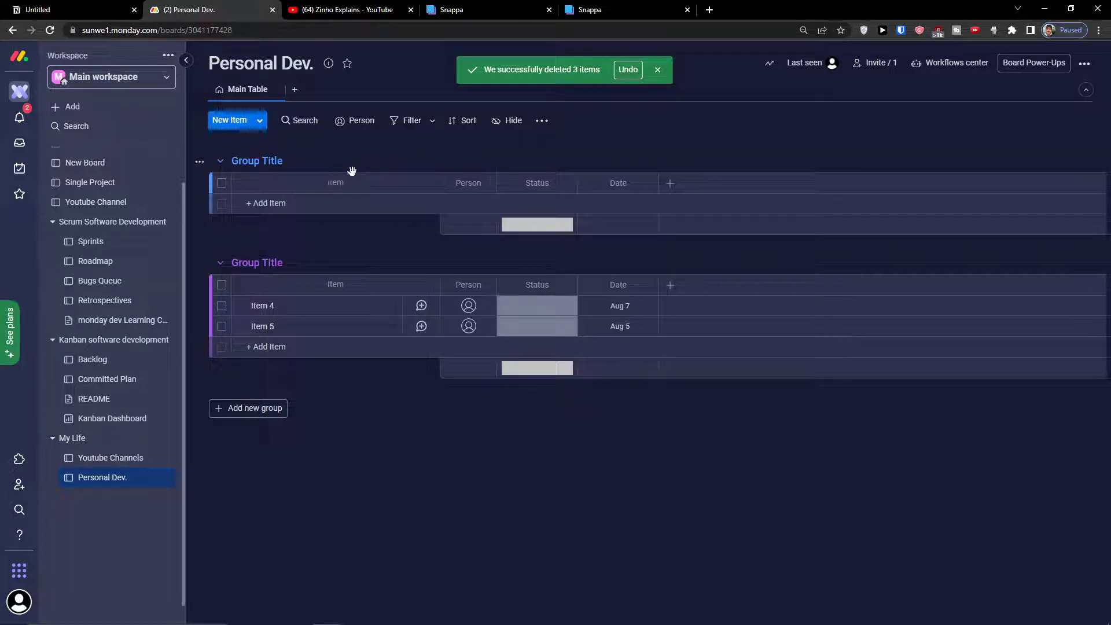
Rename the first group of the Personal Dev. board as "What To Buy" and add an item named "Book" to it.
{"action": "double_click", "coordinate": [273, 160]}
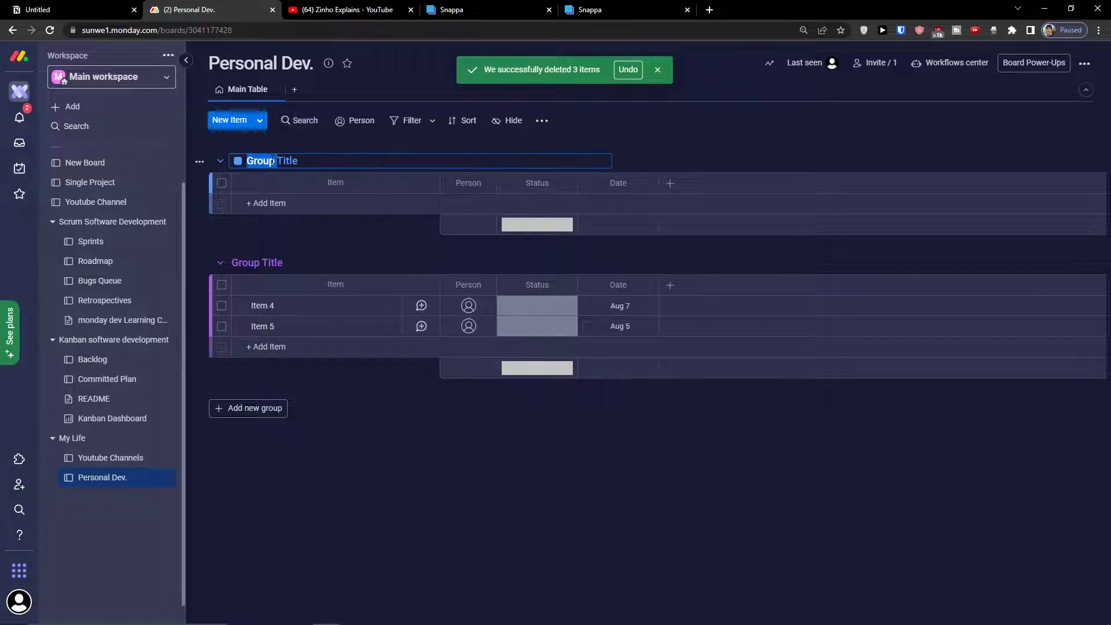
{"action": "key", "text": "BackSpace"}
{"action": "type", "text": "What To Buy"}
{"action": "key", "text": "Return"}
{"action": "left_click", "coordinate": [263, 202]}
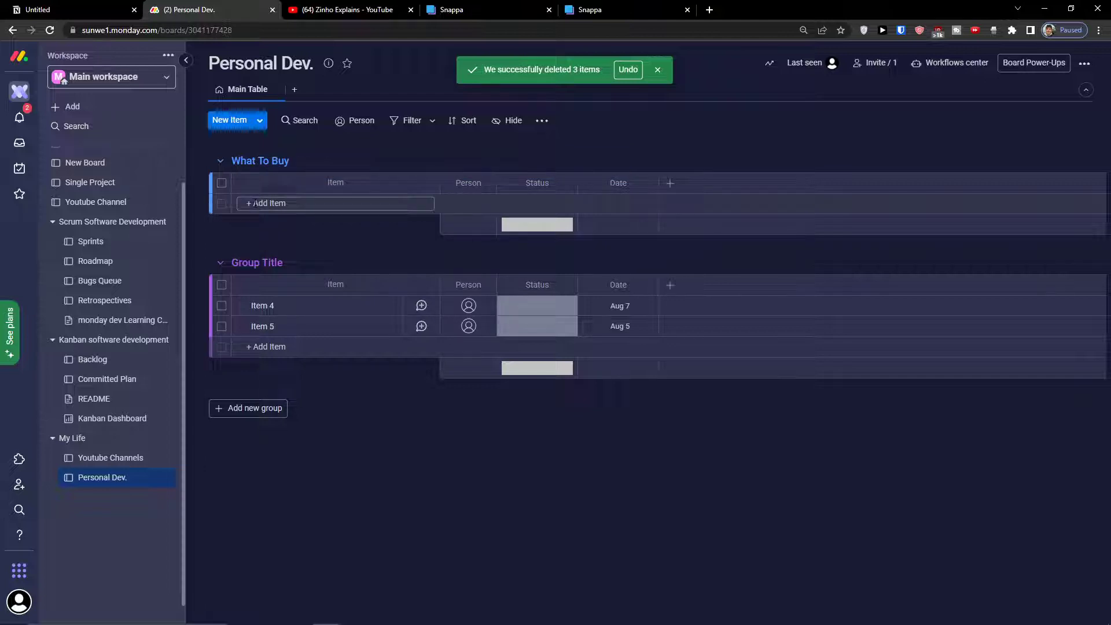
{"action": "type", "text": "Book"}
{"action": "key", "text": "Return"}
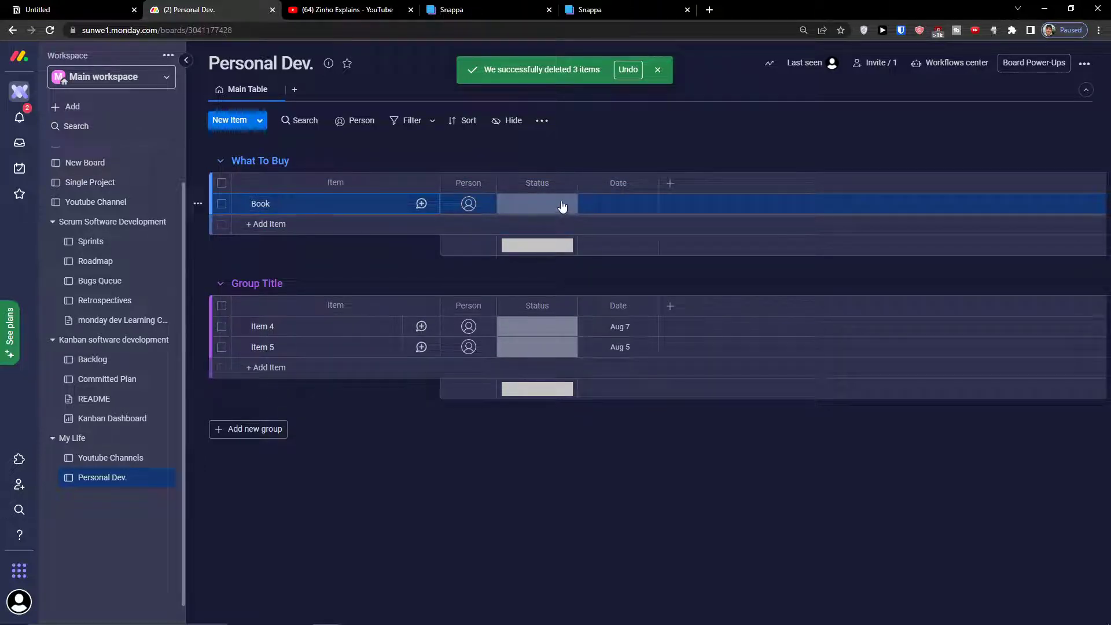
Add a Files column to the Personal Dev. board.
{"action": "left_click", "coordinate": [517, 210]}
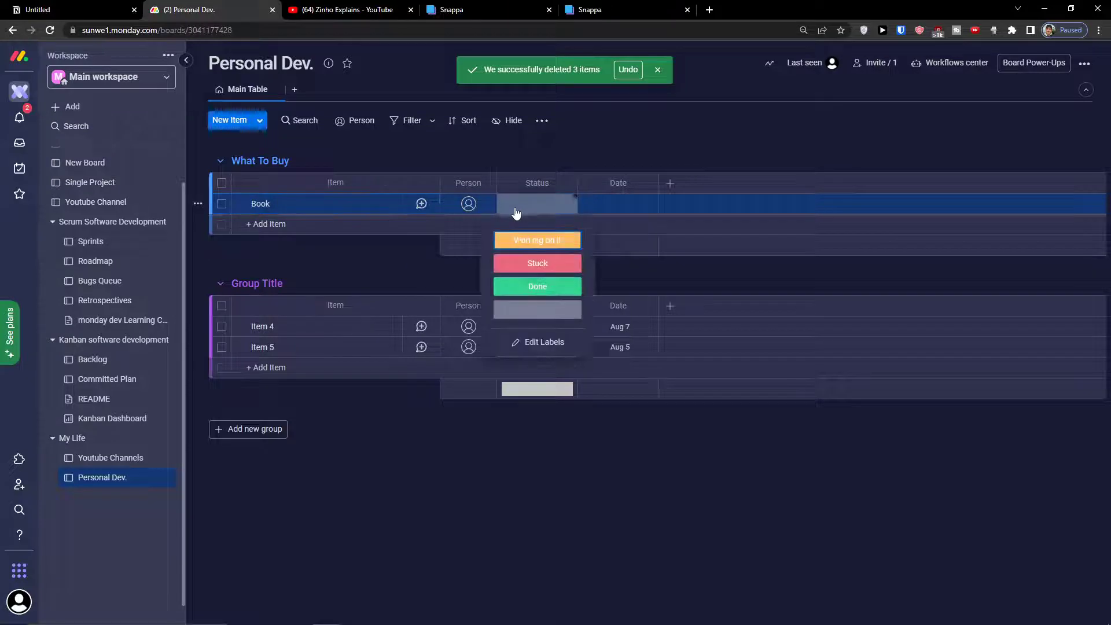
{"action": "left_click", "coordinate": [670, 184]}
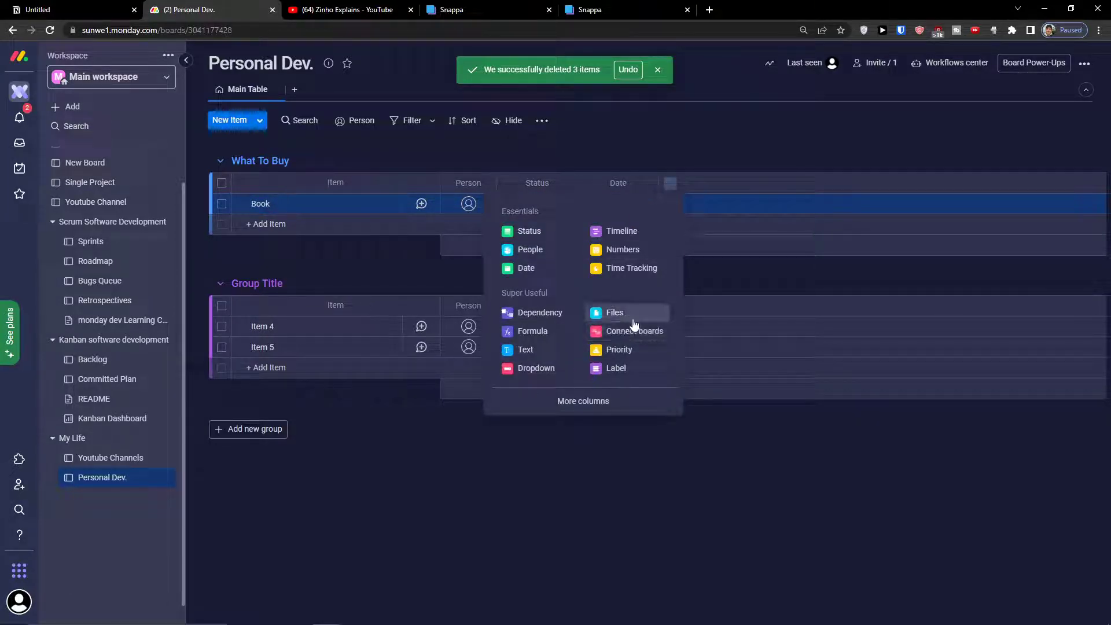
{"action": "left_click", "coordinate": [614, 313]}
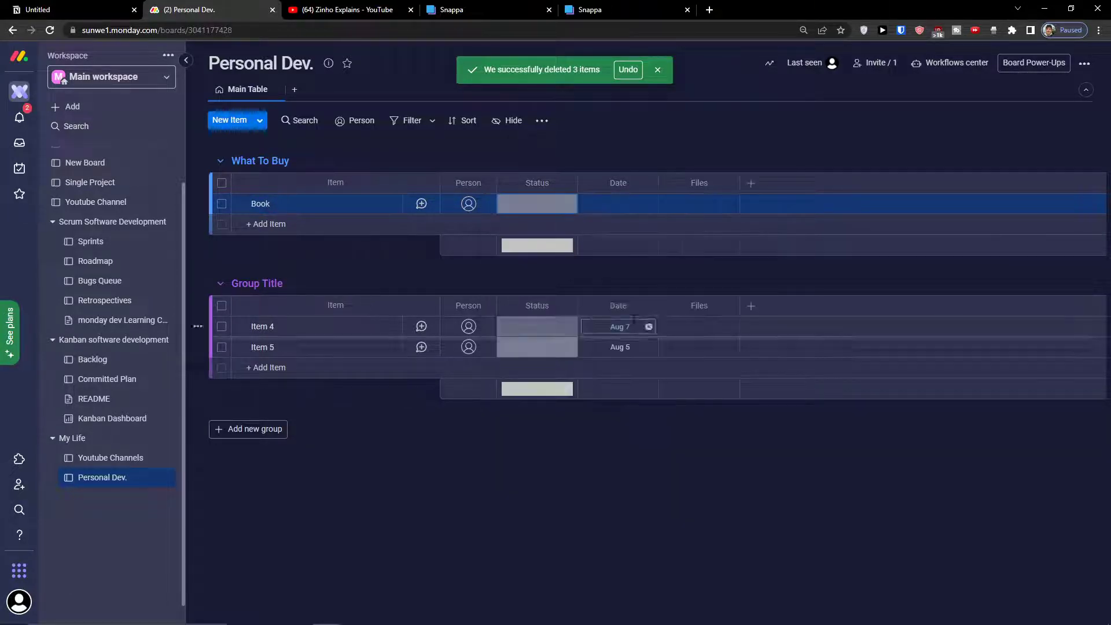
{"action": "left_click", "coordinate": [751, 184]}
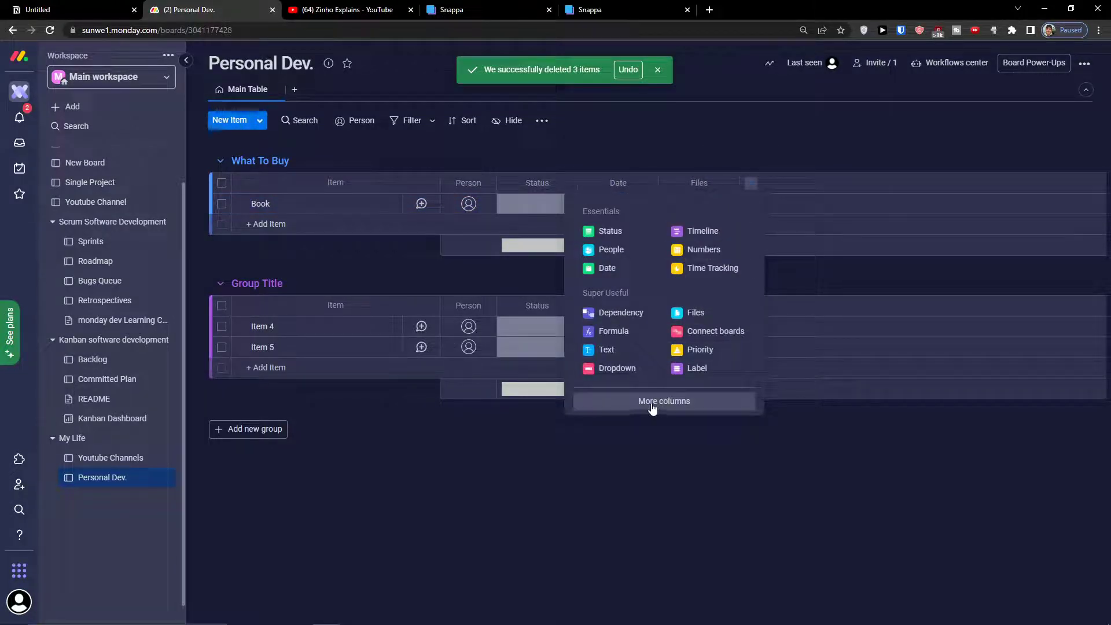
{"action": "left_click", "coordinate": [771, 141]}
View the file upload options for the Book item, including the upload from a link, and close them.
{"action": "left_click", "coordinate": [694, 205]}
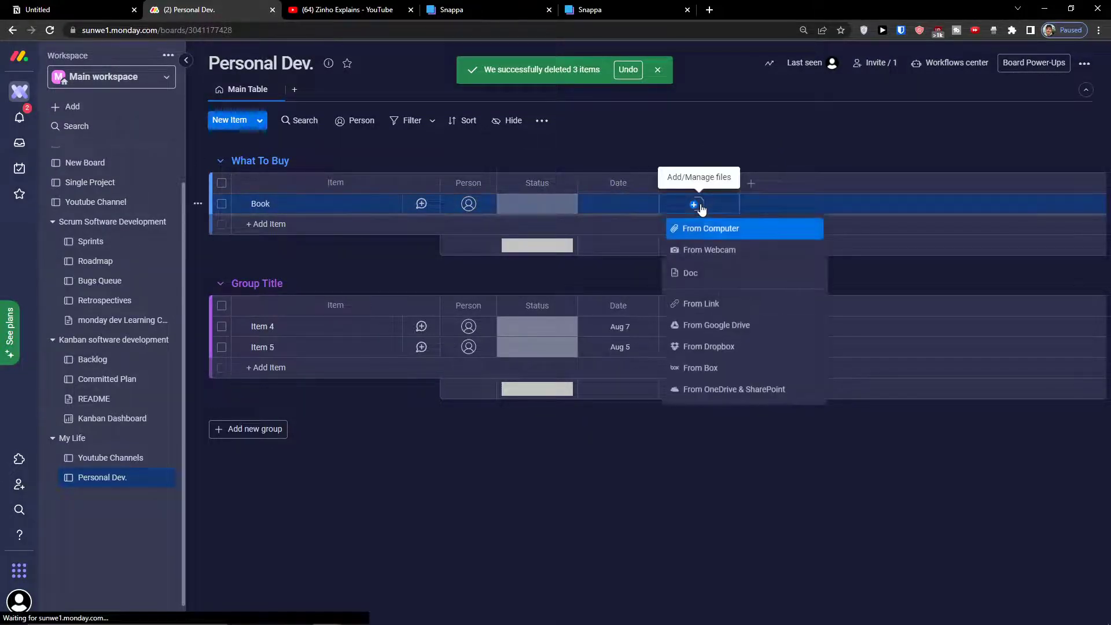
{"action": "left_click", "coordinate": [743, 306]}
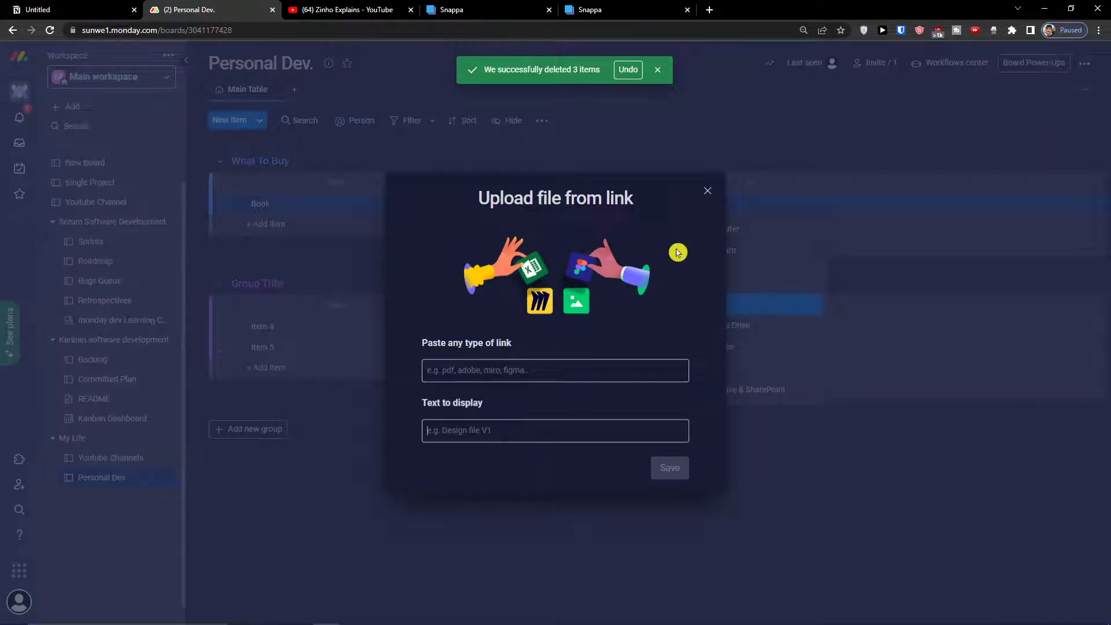
{"action": "left_click", "coordinate": [702, 194]}
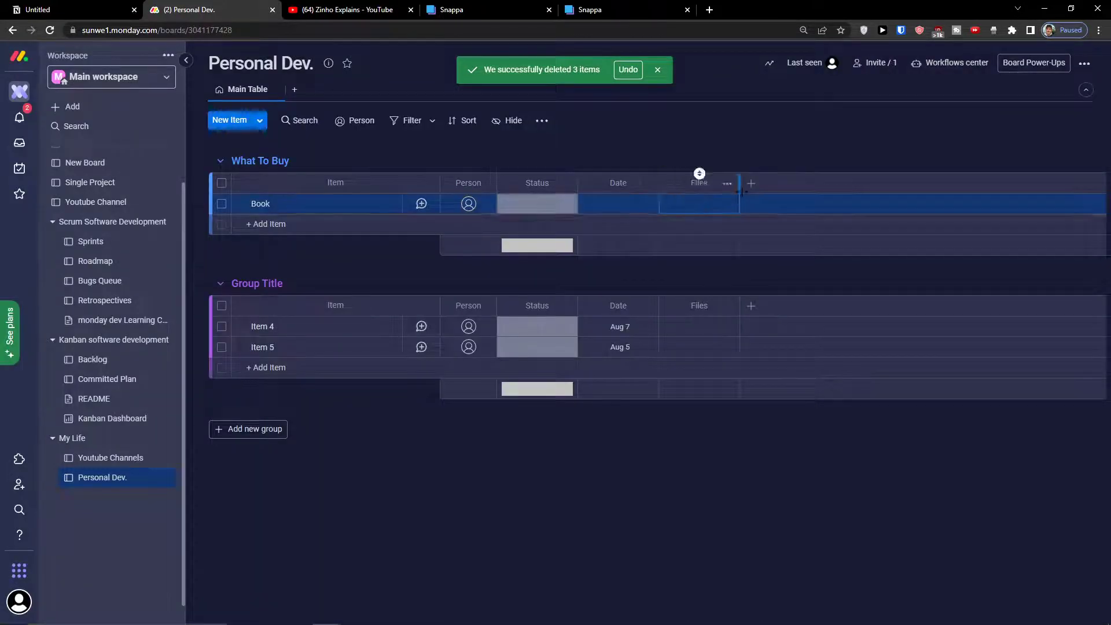
Add a Link column to the Personal Dev. board.
{"action": "left_click", "coordinate": [750, 183]}
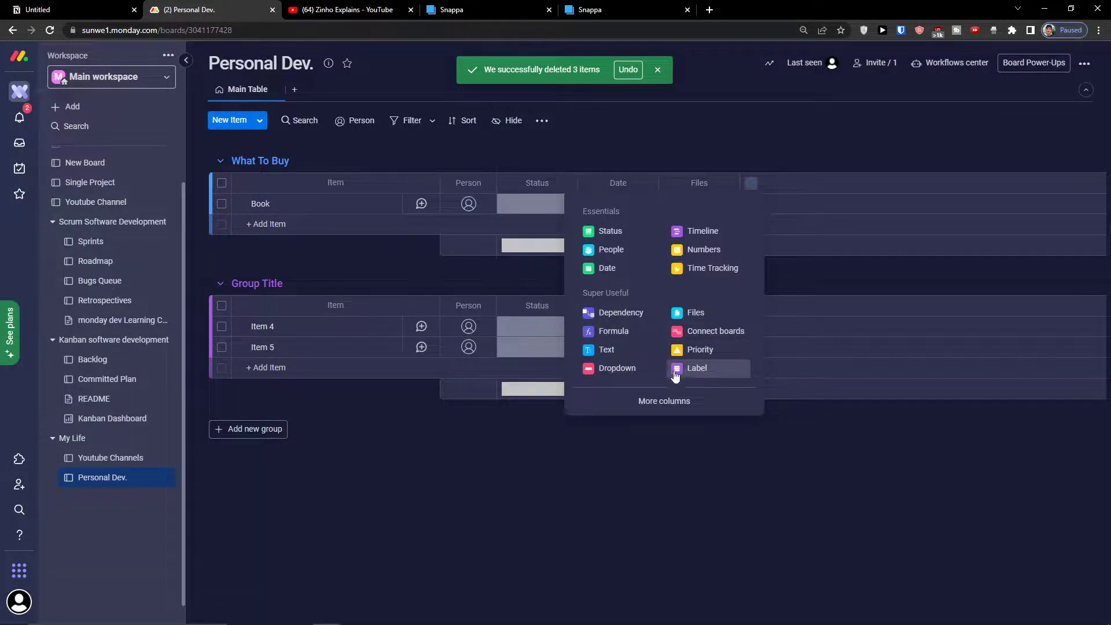
{"action": "left_click", "coordinate": [642, 401]}
{"action": "type", "text": "lin"}
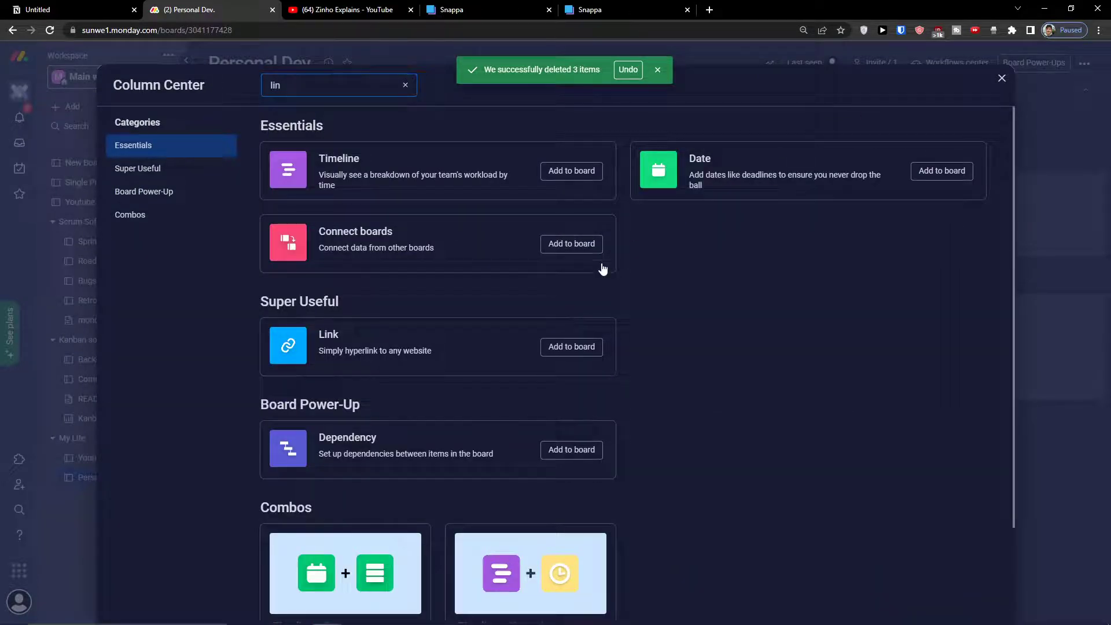
{"action": "left_click", "coordinate": [558, 346]}
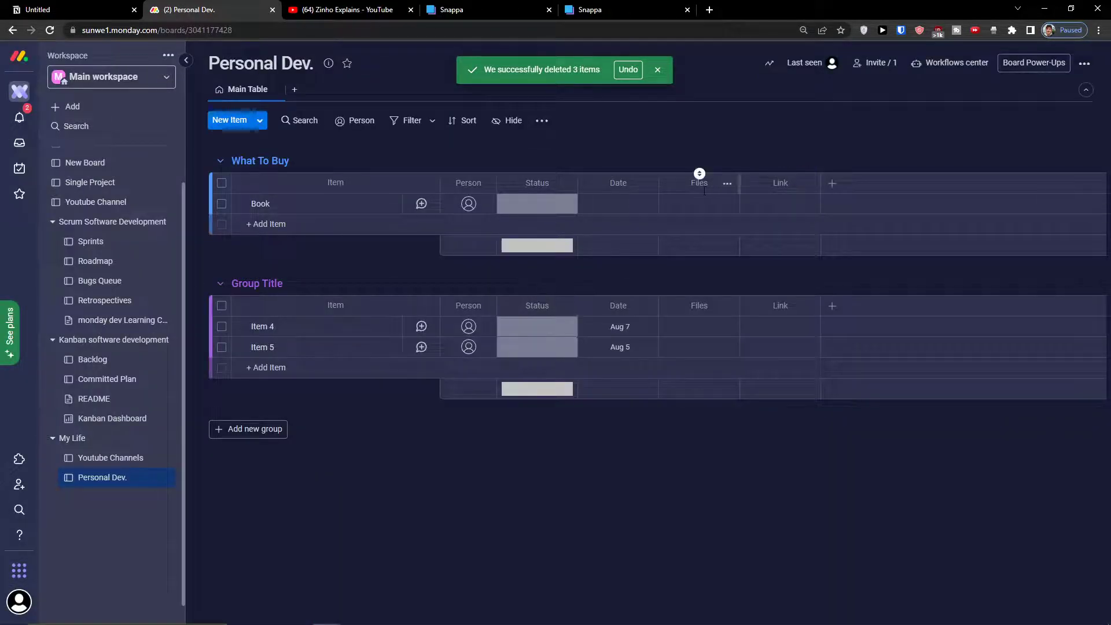
Delete the Files column from the Personal Dev. board.
{"action": "left_click", "coordinate": [723, 182]}
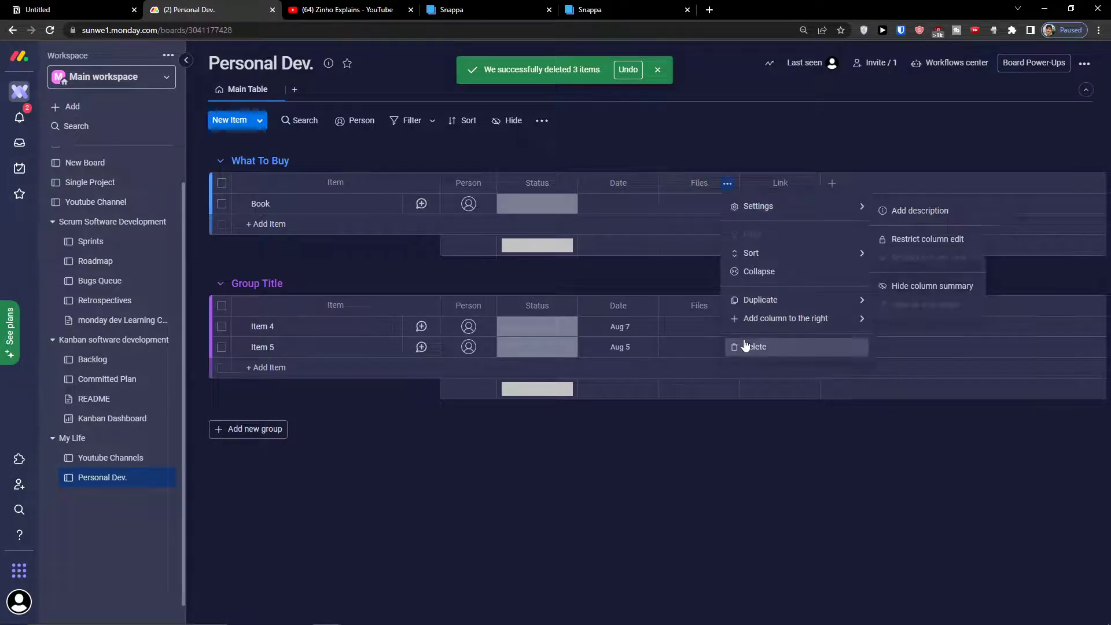
{"action": "left_click", "coordinate": [742, 343]}
{"action": "left_click", "coordinate": [696, 137]}
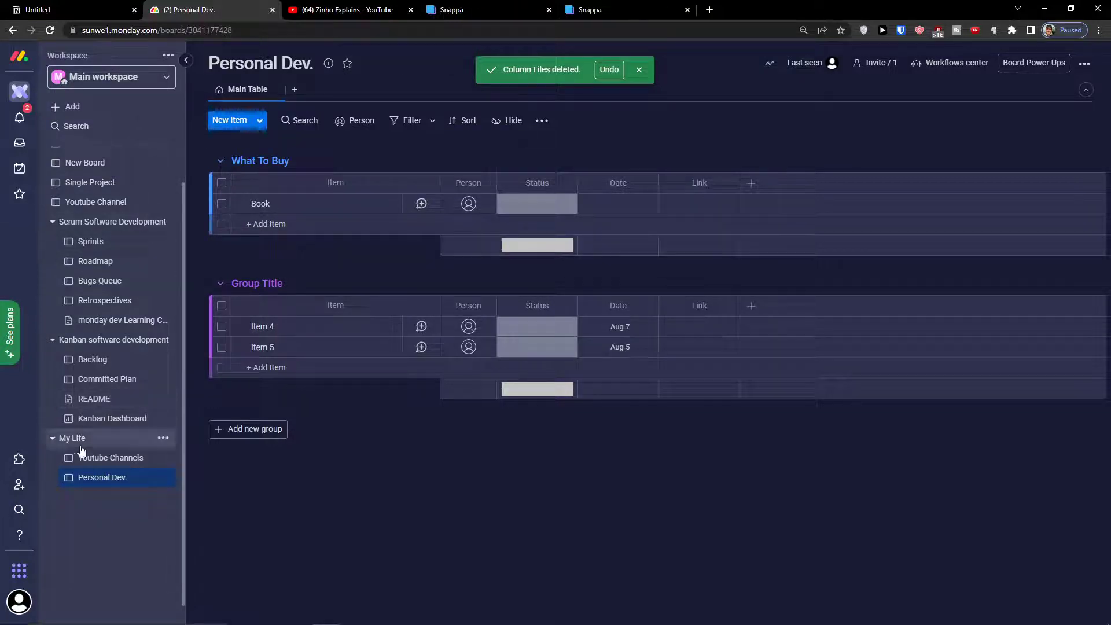
Create a new main board for managing Tasks and move it into the My Life folder.
{"action": "left_click", "coordinate": [116, 115]}
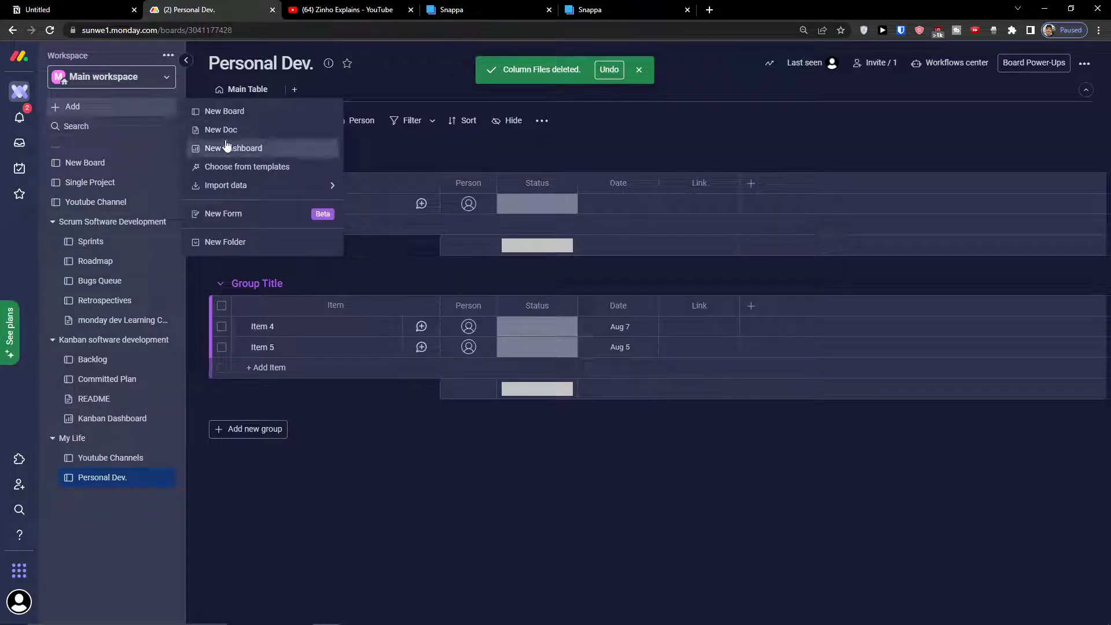
{"action": "left_click", "coordinate": [215, 111]}
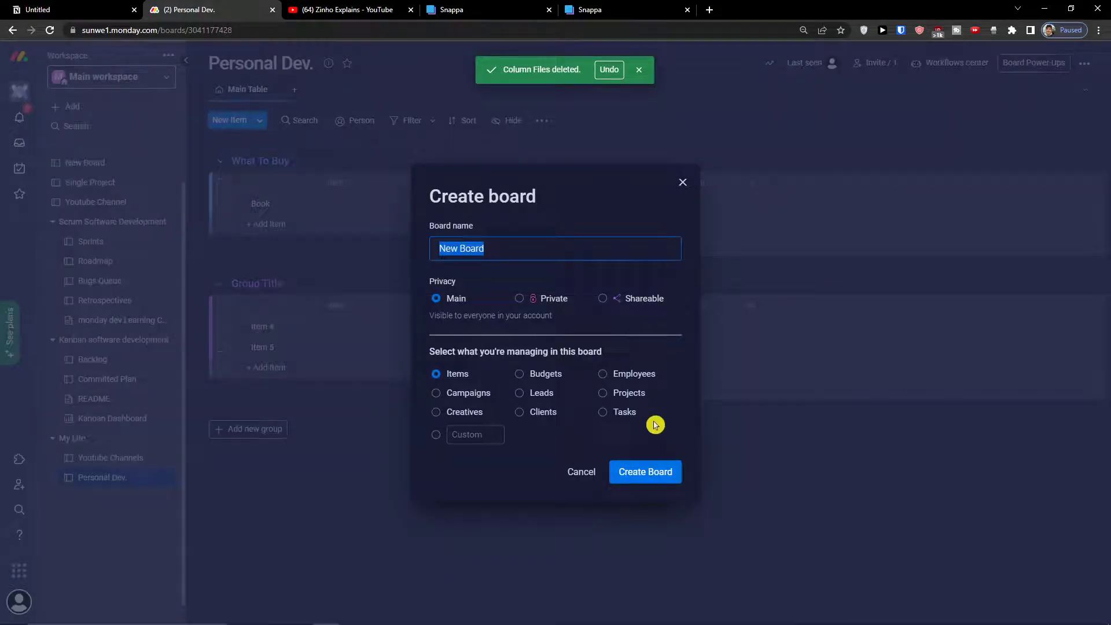
{"action": "left_click", "coordinate": [620, 413]}
{"action": "left_click", "coordinate": [642, 472]}
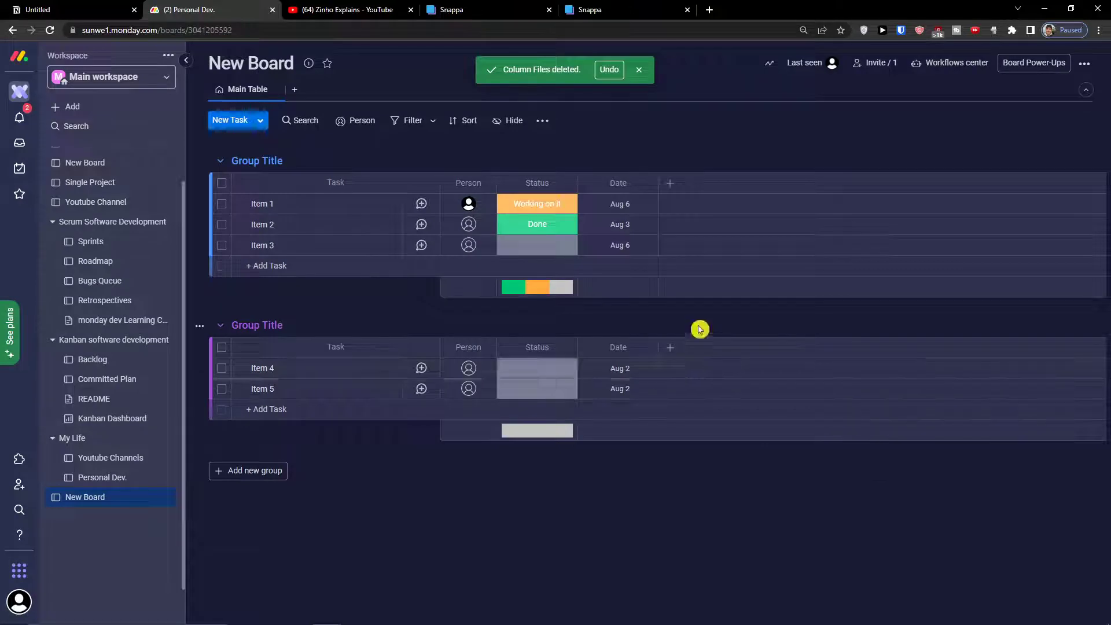
{"action": "left_click_drag", "start_coordinate": [58, 495], "coordinate": [107, 463]}
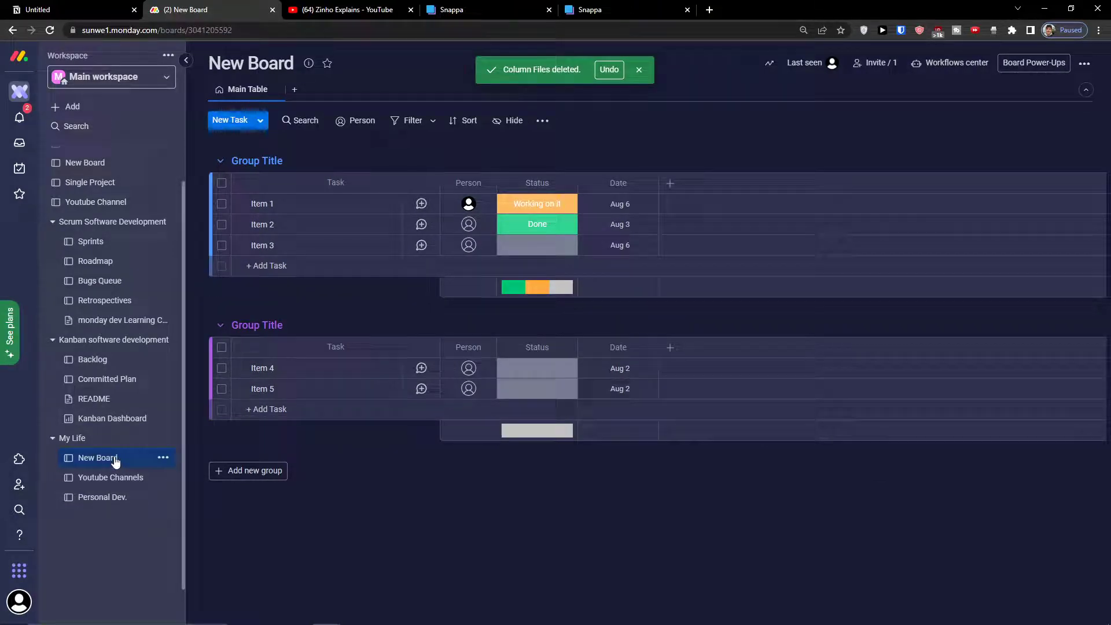
Rename the new board in the My Life folder as "Relationship".
{"action": "double_click", "coordinate": [276, 65]}
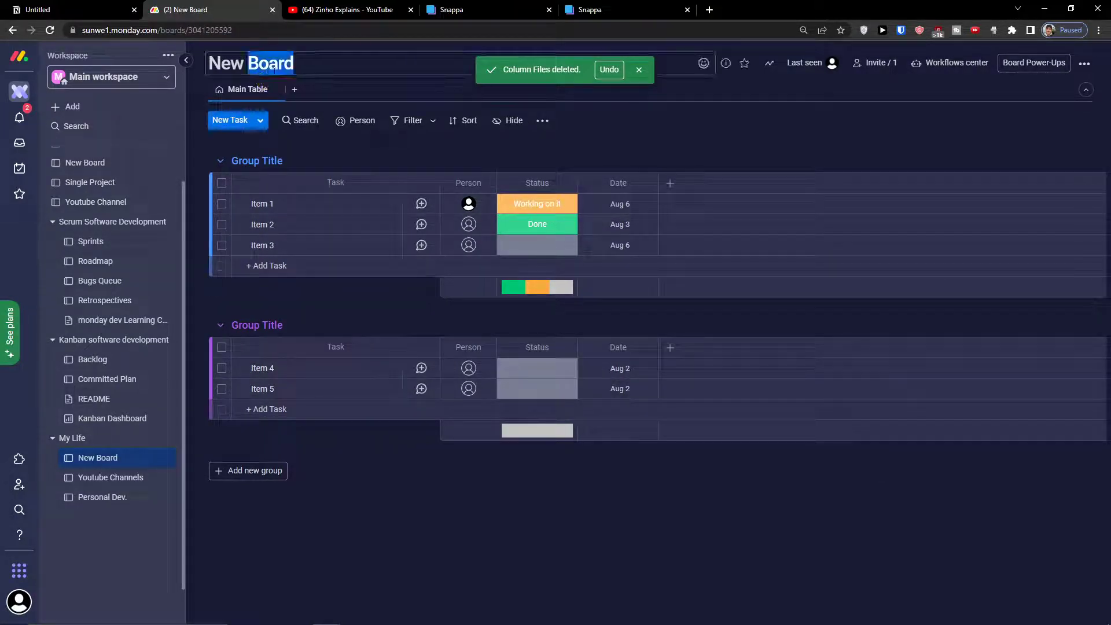
{"action": "key", "text": "ctrl+a"}
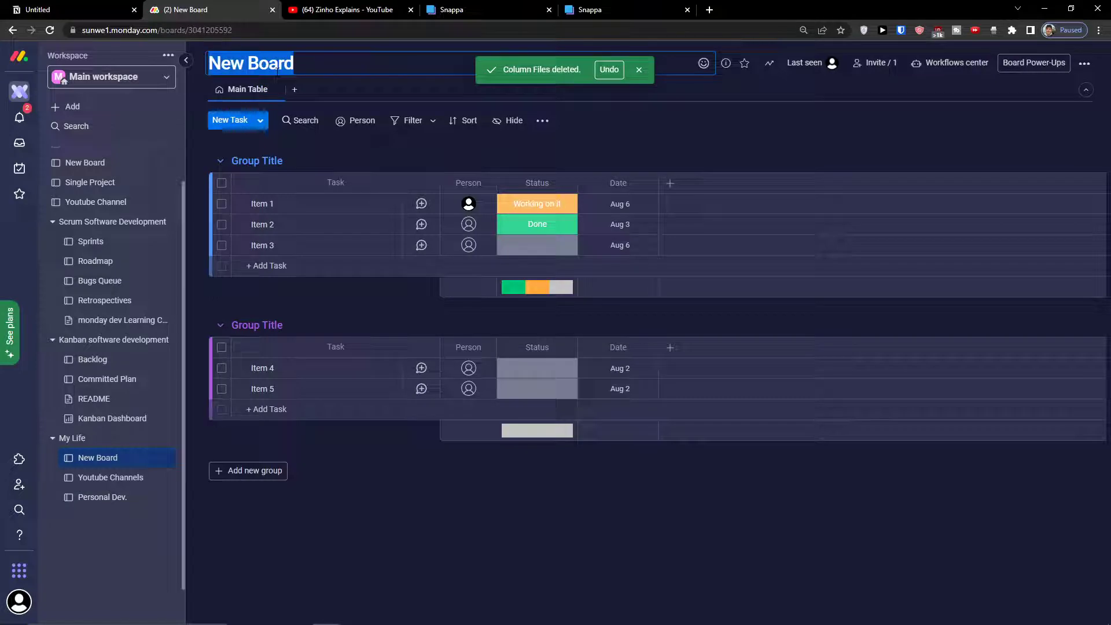
{"action": "type", "text": "RelationS"}
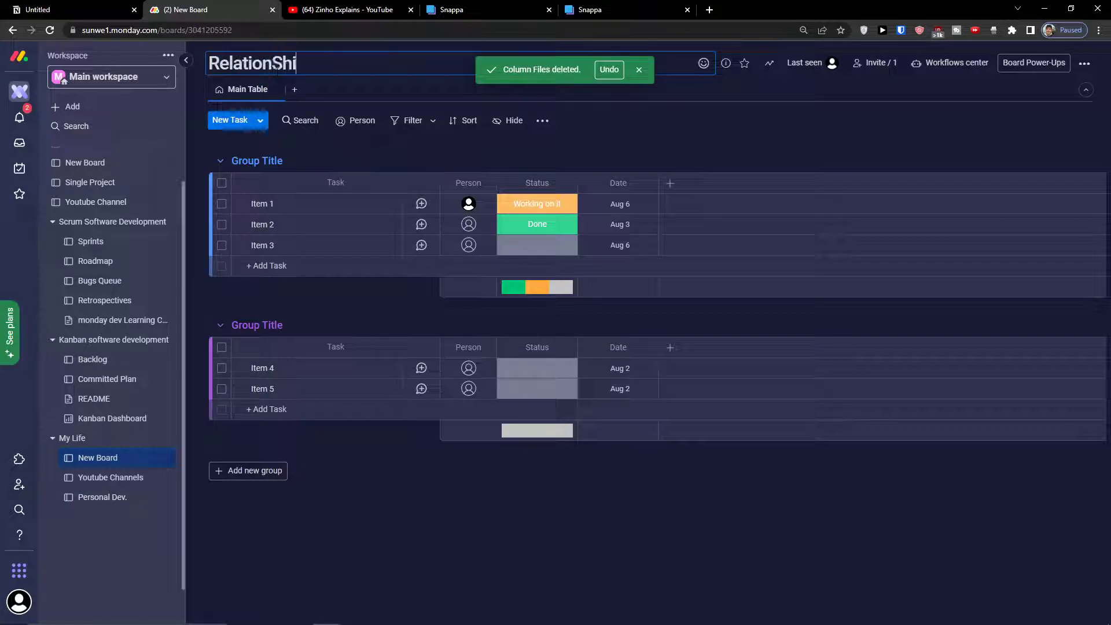
{"action": "key", "text": "BackSpace"}
{"action": "type", "text": "ship"}
{"action": "key", "text": "Return"}
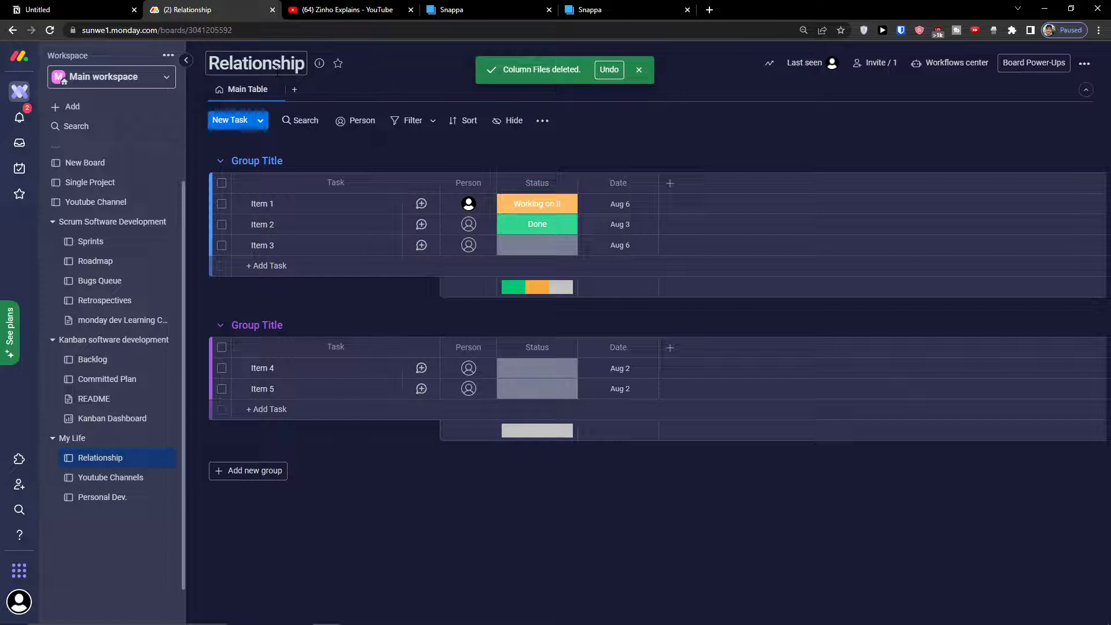
Delete Item 1, Item 2 and Item 3 from the first group of the Relationship board.
{"action": "left_click", "coordinate": [222, 203]}
{"action": "left_click", "coordinate": [221, 225]}
{"action": "left_click", "coordinate": [221, 245]}
{"action": "left_click", "coordinate": [746, 529]}
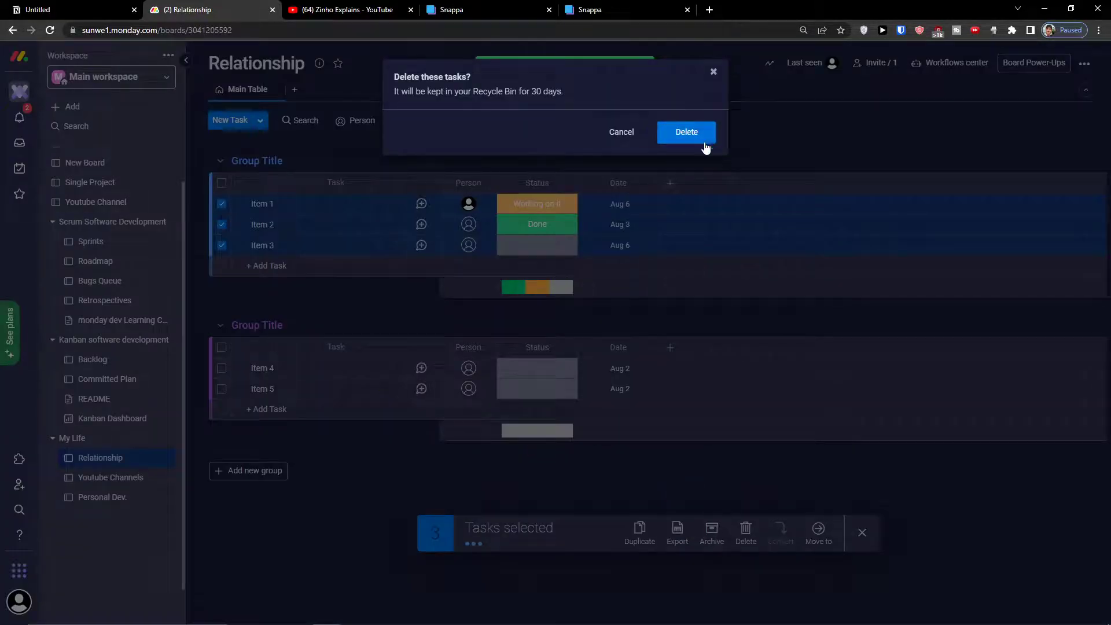
{"action": "left_click", "coordinate": [700, 143]}
Delete Item 4 and Item 5 from the second group of the Relationship board.
{"action": "left_click", "coordinate": [222, 305]}
{"action": "left_click", "coordinate": [222, 325]}
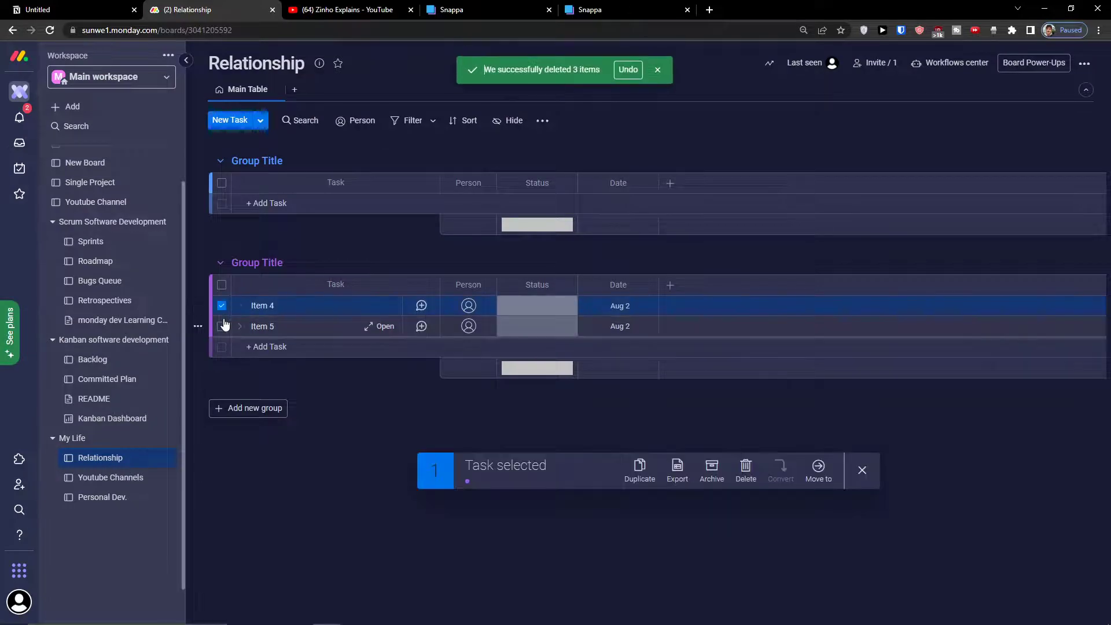
{"action": "left_click", "coordinate": [747, 466]}
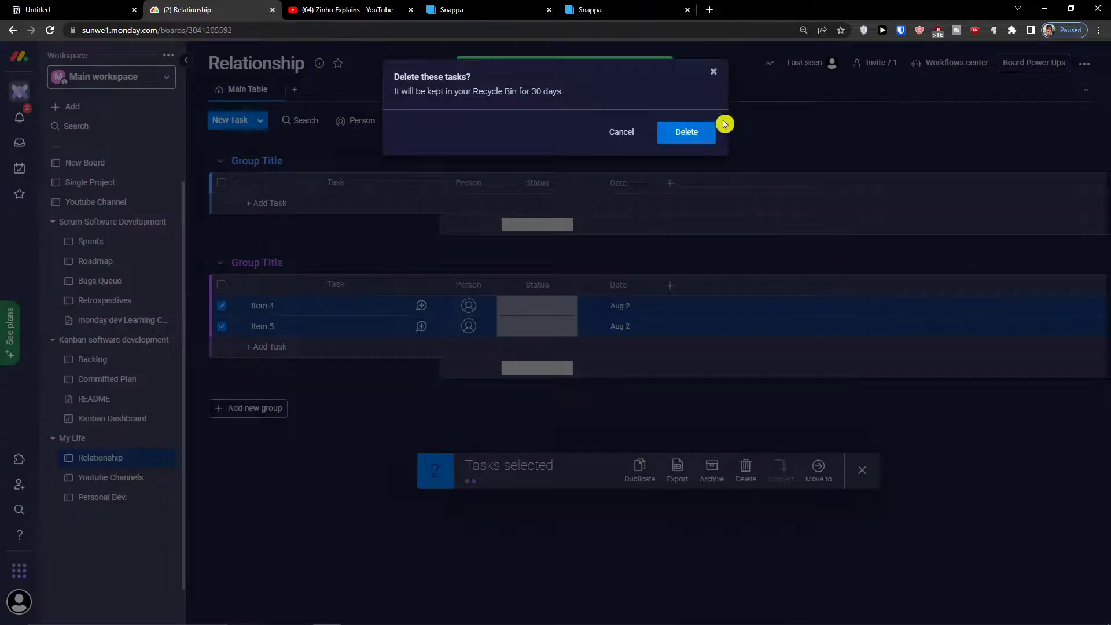
{"action": "left_click", "coordinate": [709, 137]}
Rename the first group of the Relationship board as "What To Buy" and the second group as "Where to go together".
{"action": "left_click", "coordinate": [272, 160]}
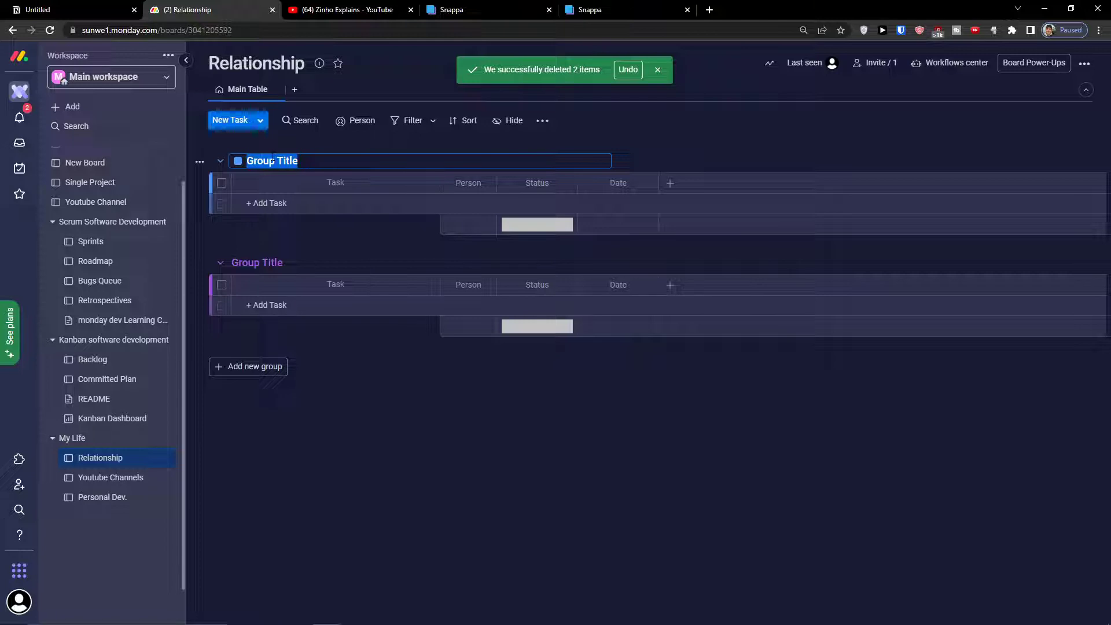
{"action": "type", "text": "Wh"}
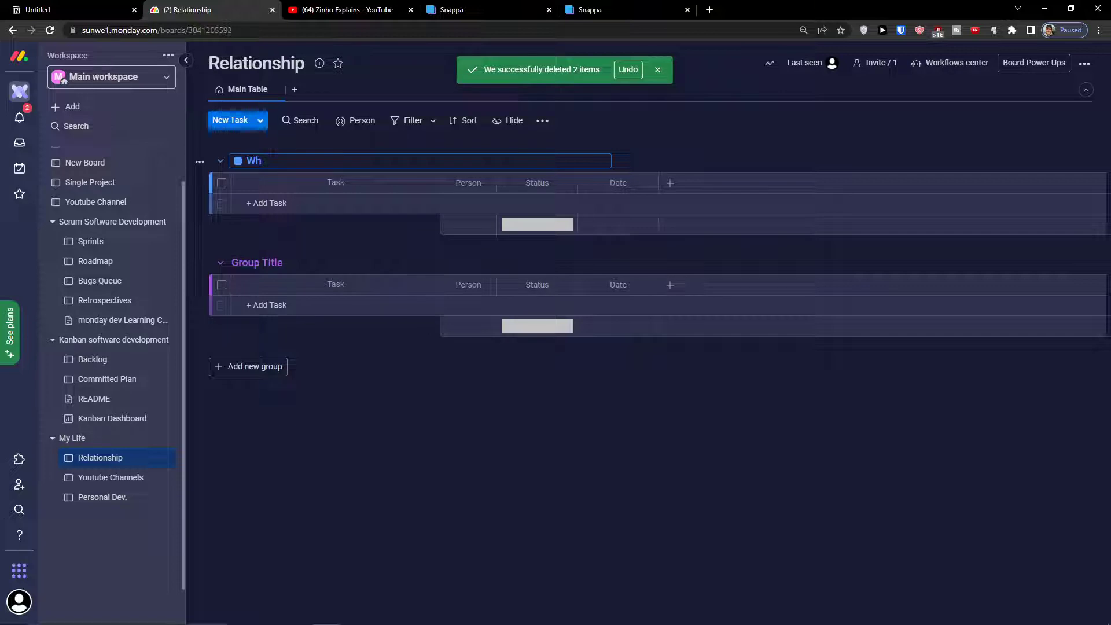
{"action": "type", "text": "at To Buy"}
{"action": "key", "text": "Return"}
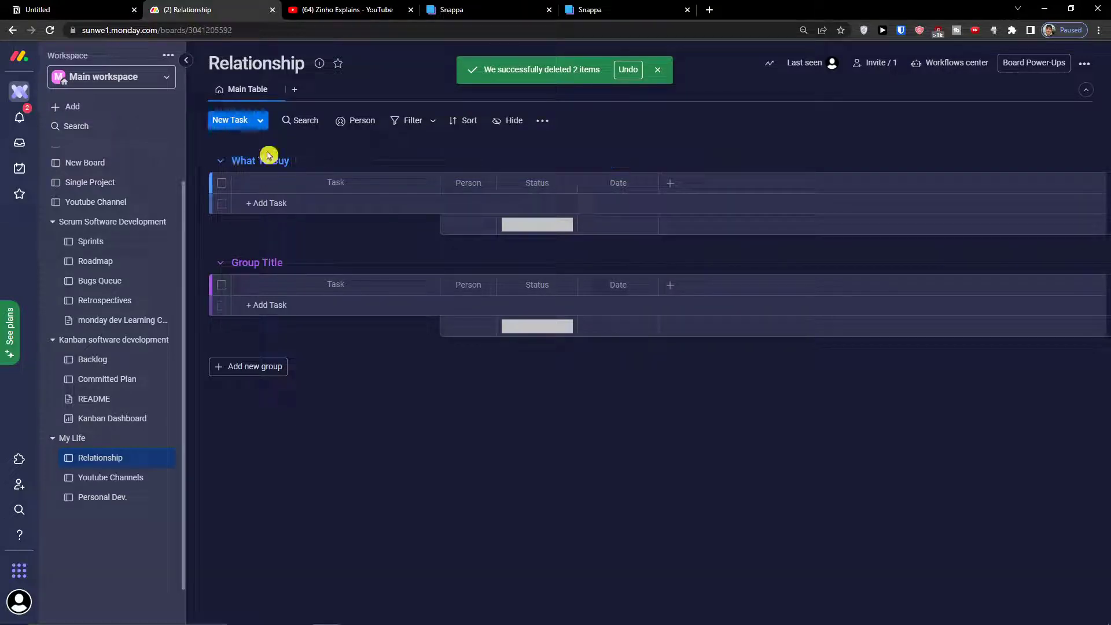
{"action": "left_click", "coordinate": [256, 263]}
{"action": "type", "text": "Where to go together"}
{"action": "key", "text": "Return"}
Add a task named "Flower from shop" to the What To Buy group.
{"action": "left_click", "coordinate": [295, 203]}
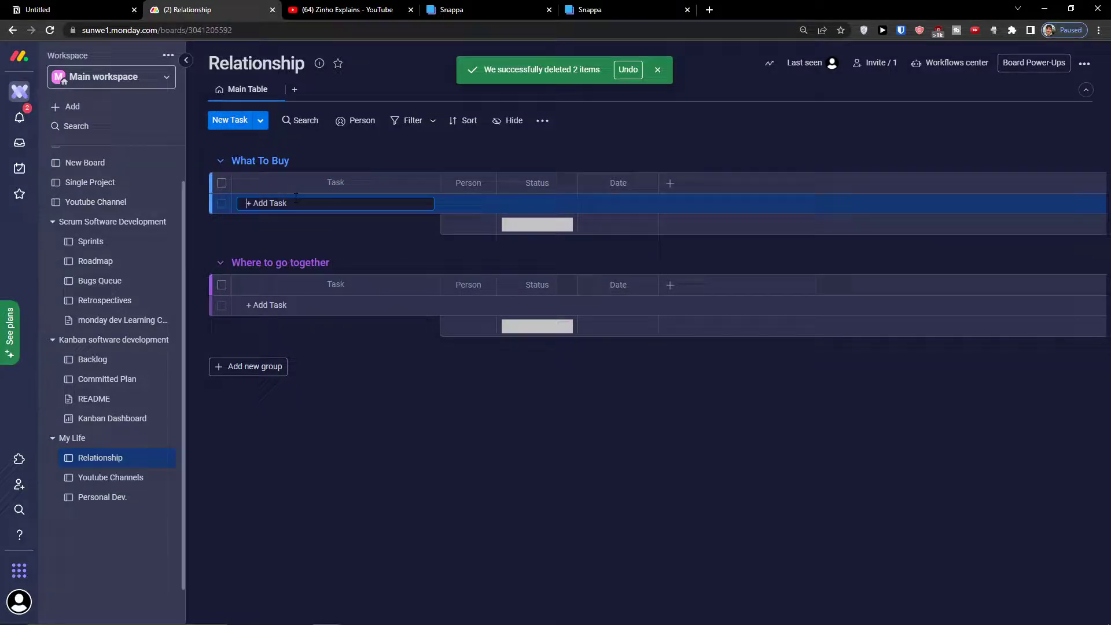
{"action": "type", "text": "Flower from shop"}
{"action": "key", "text": "Return"}
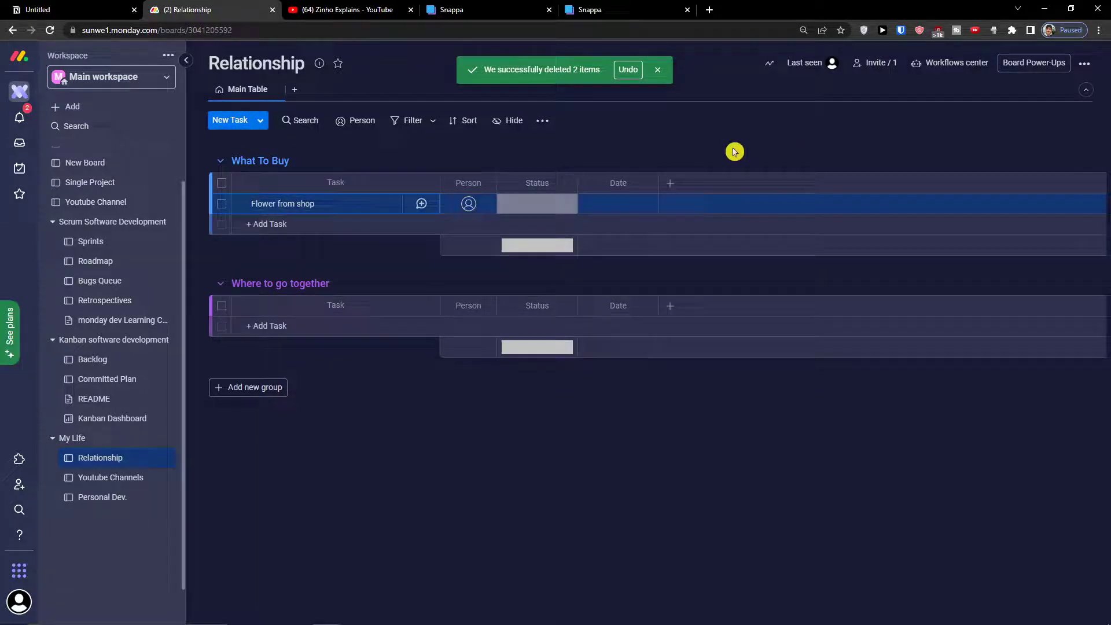
Find the Location column with the search term "map" and add it to the Relationship board.
{"action": "left_click", "coordinate": [678, 183]}
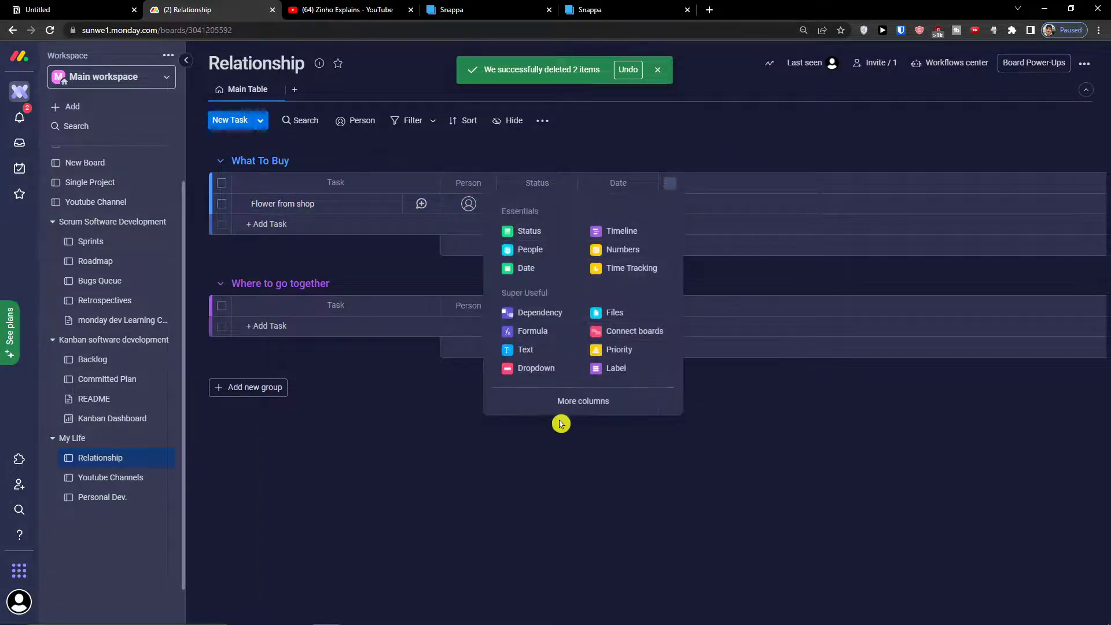
{"action": "left_click", "coordinate": [582, 408]}
{"action": "type", "text": "map"}
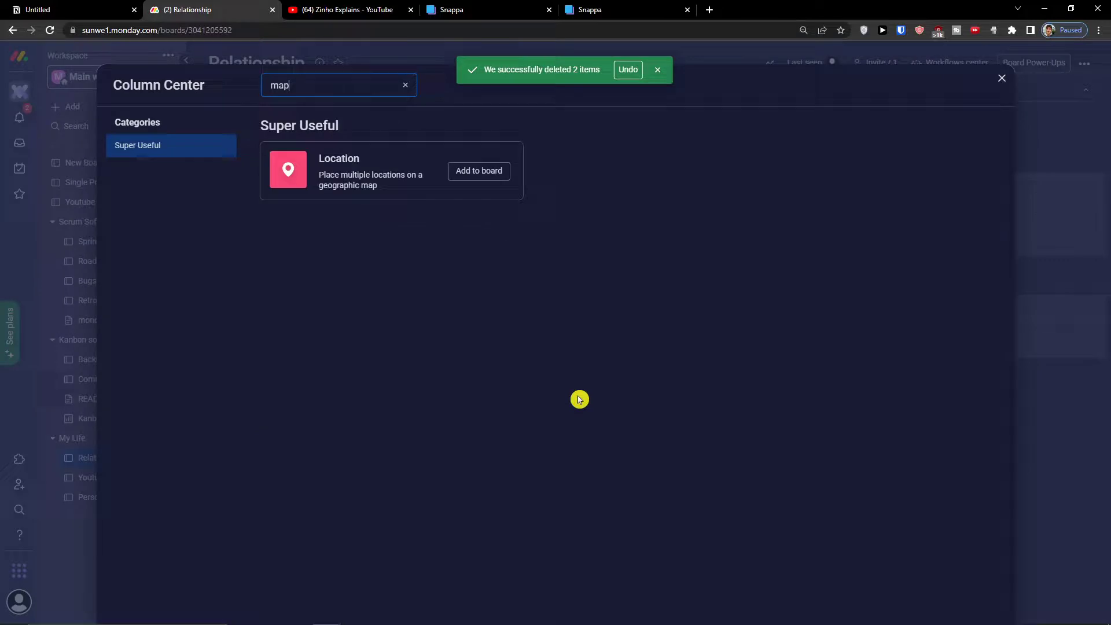
{"action": "left_click", "coordinate": [479, 172]}
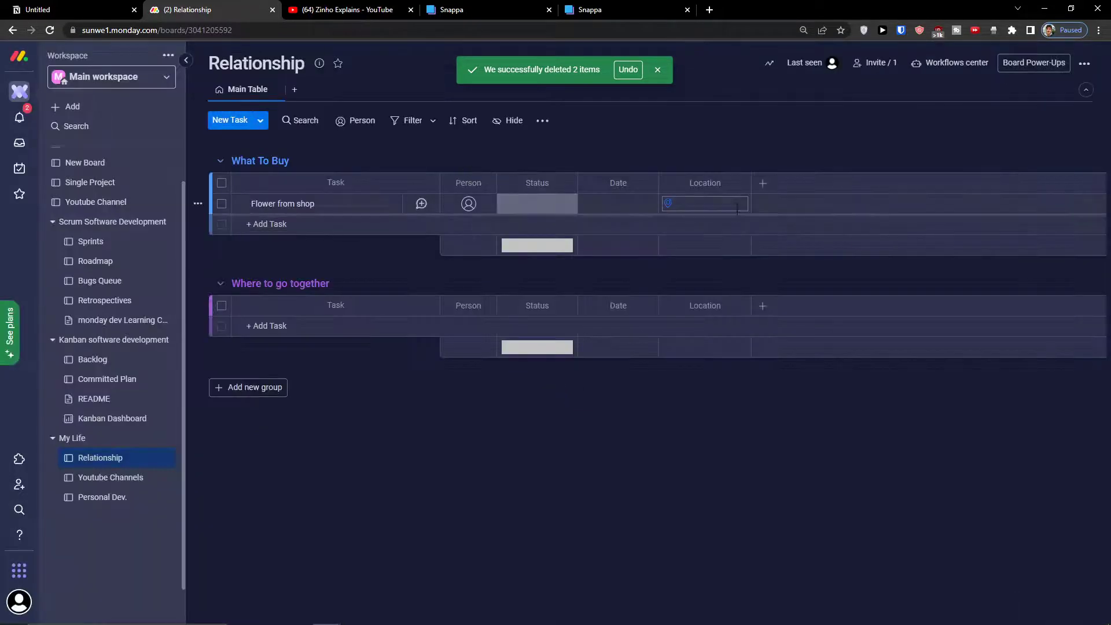
{"action": "left_click", "coordinate": [764, 184]}
{"action": "left_click", "coordinate": [501, 384]}
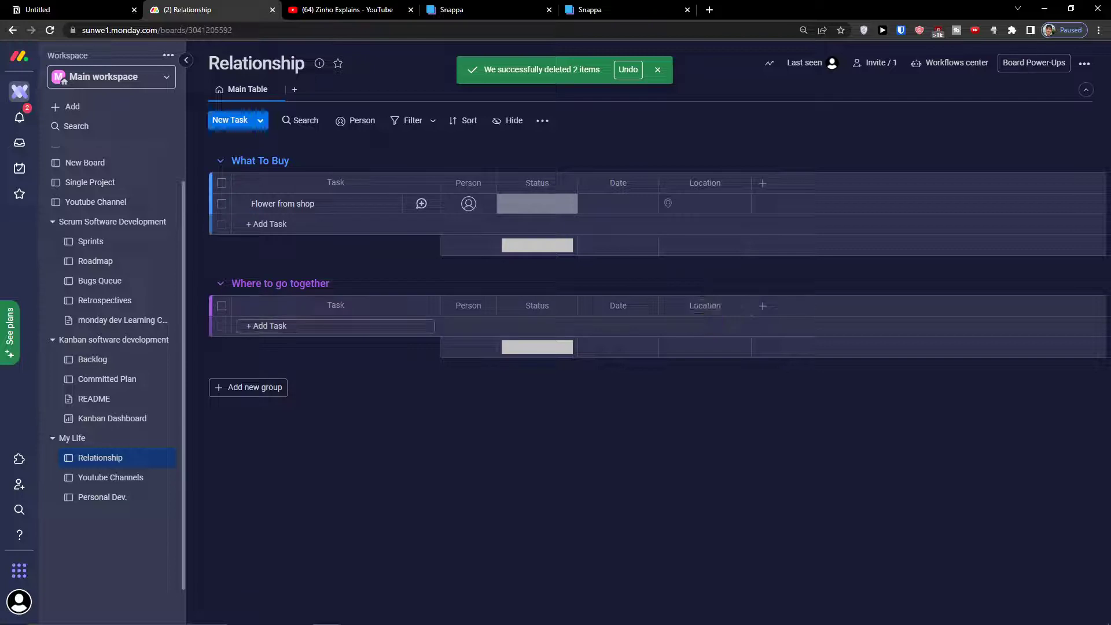
Add a task named "Zanzibar" to the Where to go together group.
{"action": "left_click", "coordinate": [678, 329]}
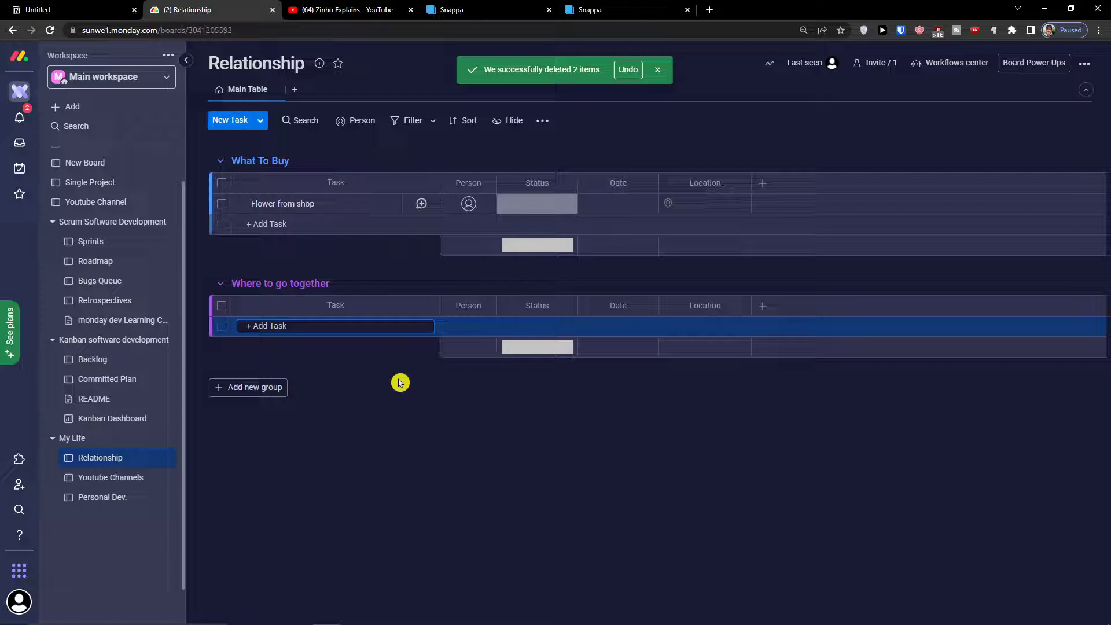
{"action": "type", "text": "Zanzibar"}
{"action": "key", "text": "Return"}
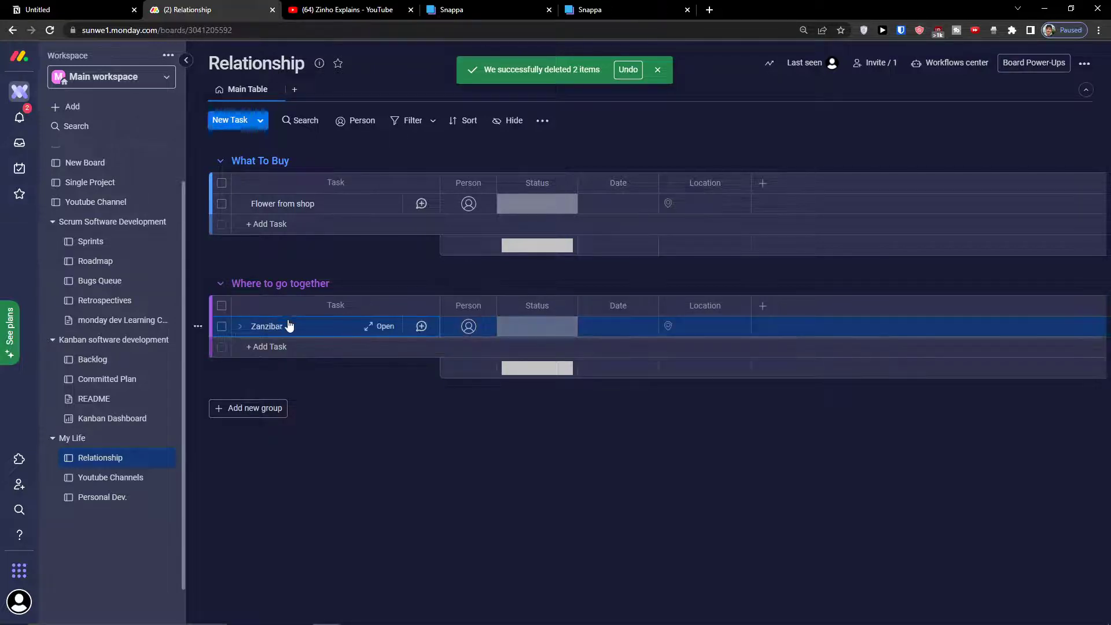
Expand the Zanzibar task and add a subitem named "Airbnb Link" to it.
{"action": "left_click", "coordinate": [239, 325]}
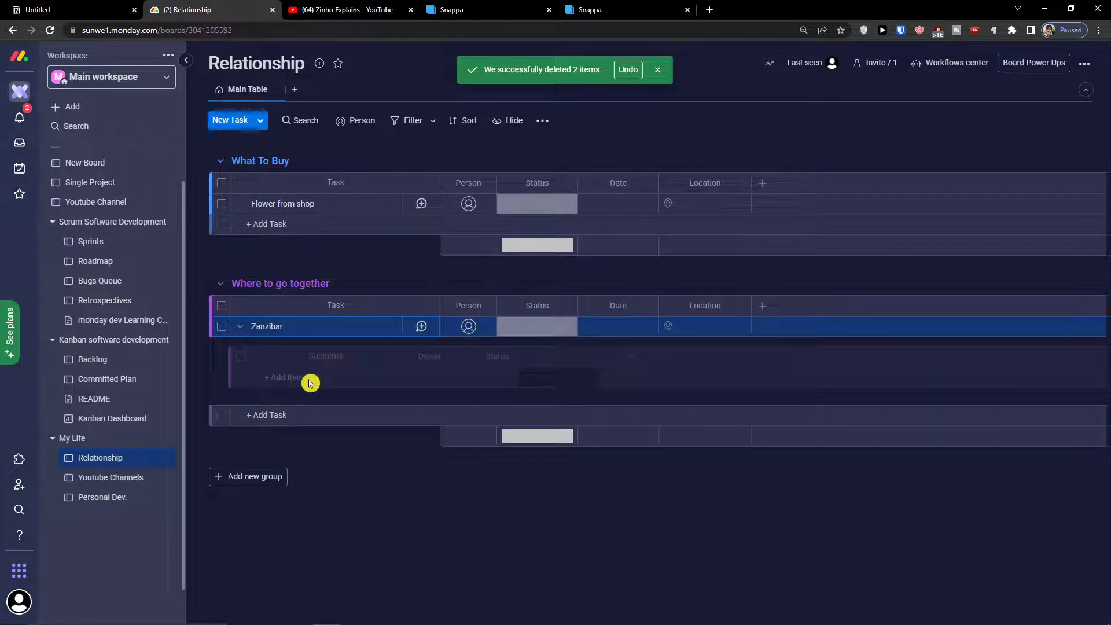
{"action": "left_click", "coordinate": [243, 379]}
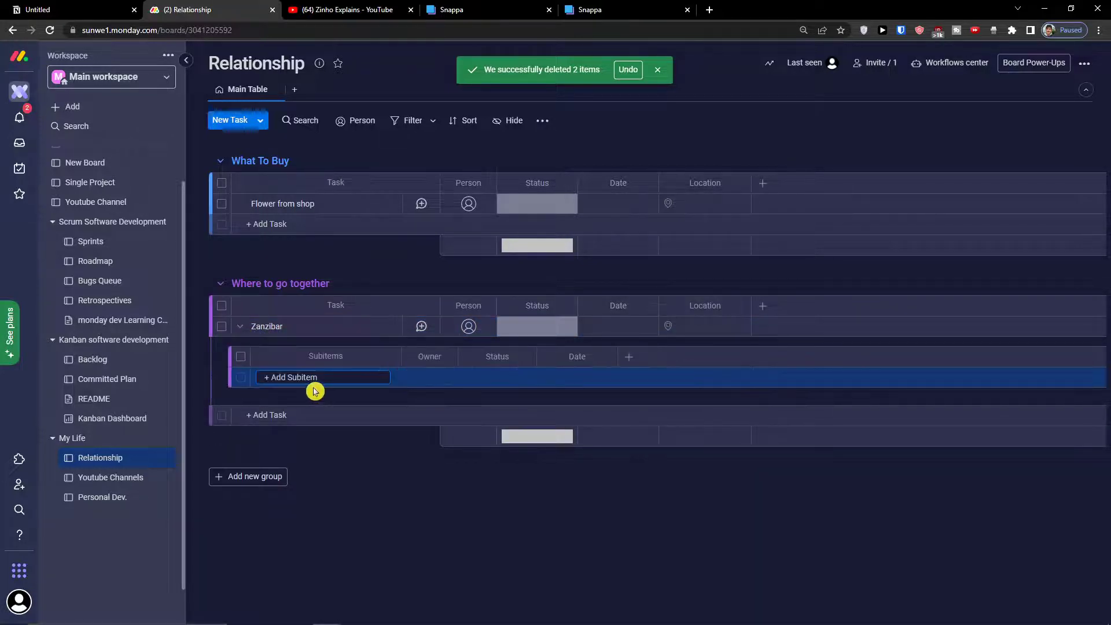
{"action": "type", "text": "Airbnb Link"}
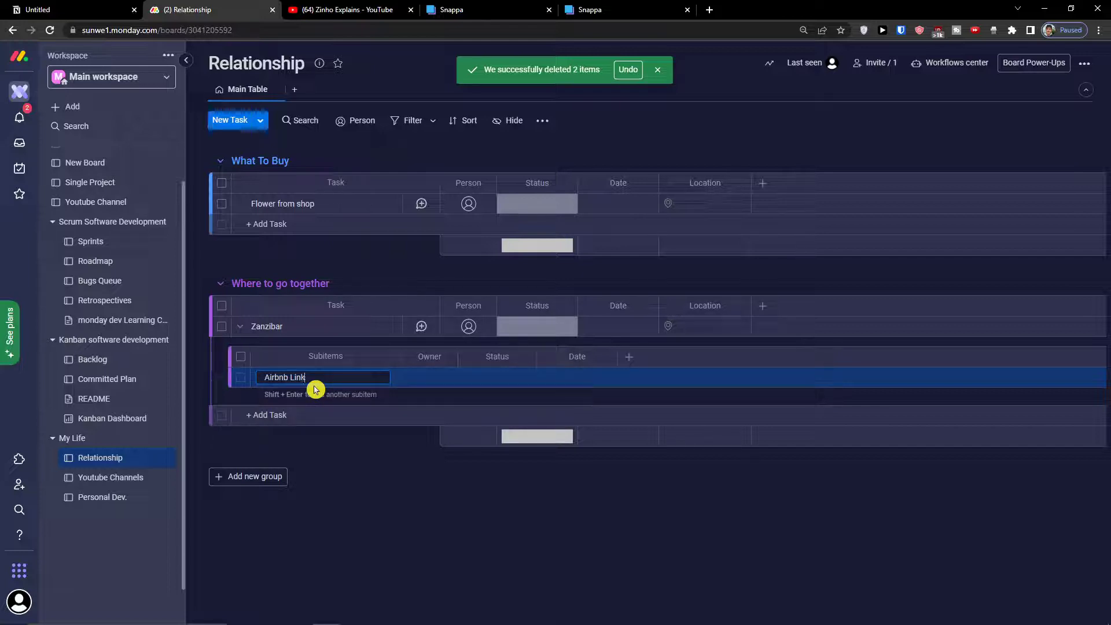
Add a Link column to the main task table of the Relationship board.
{"action": "left_click", "coordinate": [763, 183]}
{"action": "left_click", "coordinate": [674, 400]}
{"action": "type", "text": "link"}
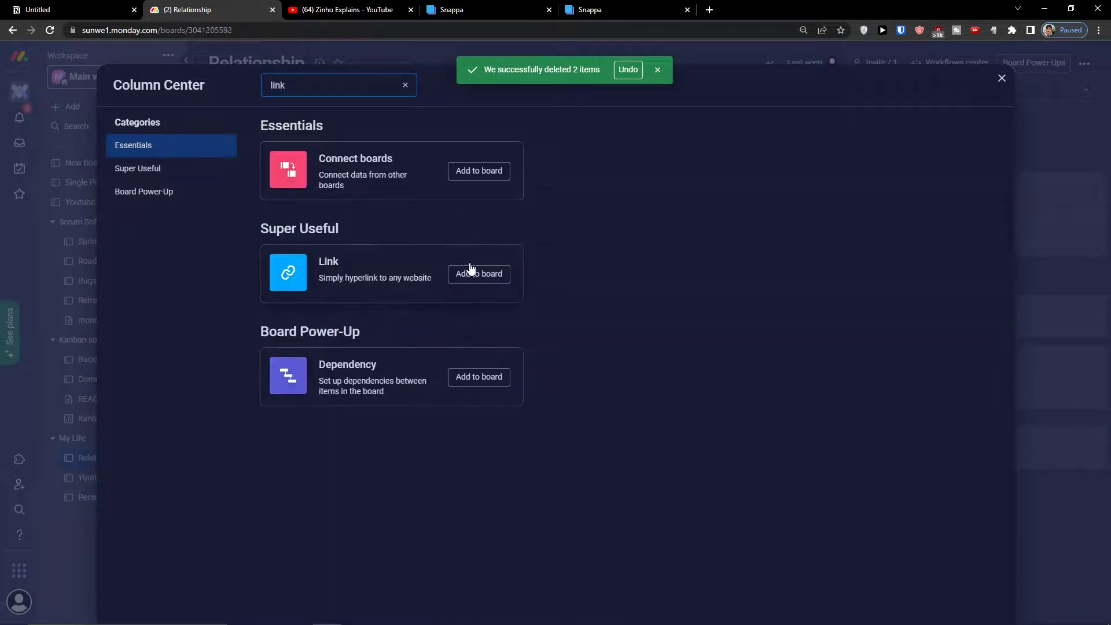
{"action": "left_click", "coordinate": [473, 273]}
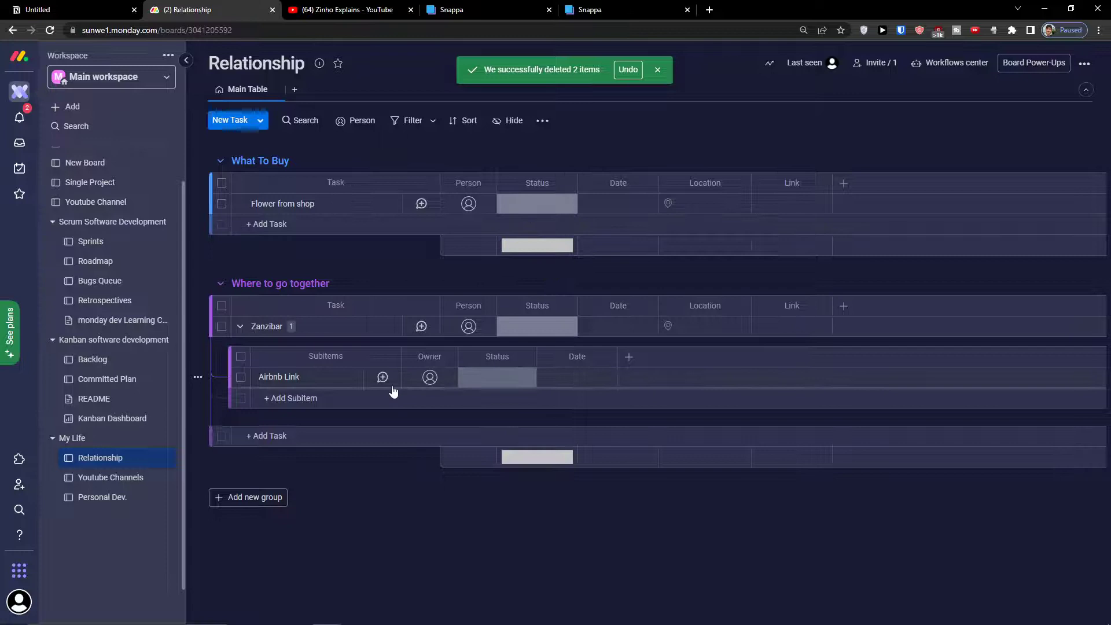
Add a Link column to the Zanzibar subitems, finding it with the search term "lin", and collapse the subitems.
{"action": "left_click", "coordinate": [628, 358]}
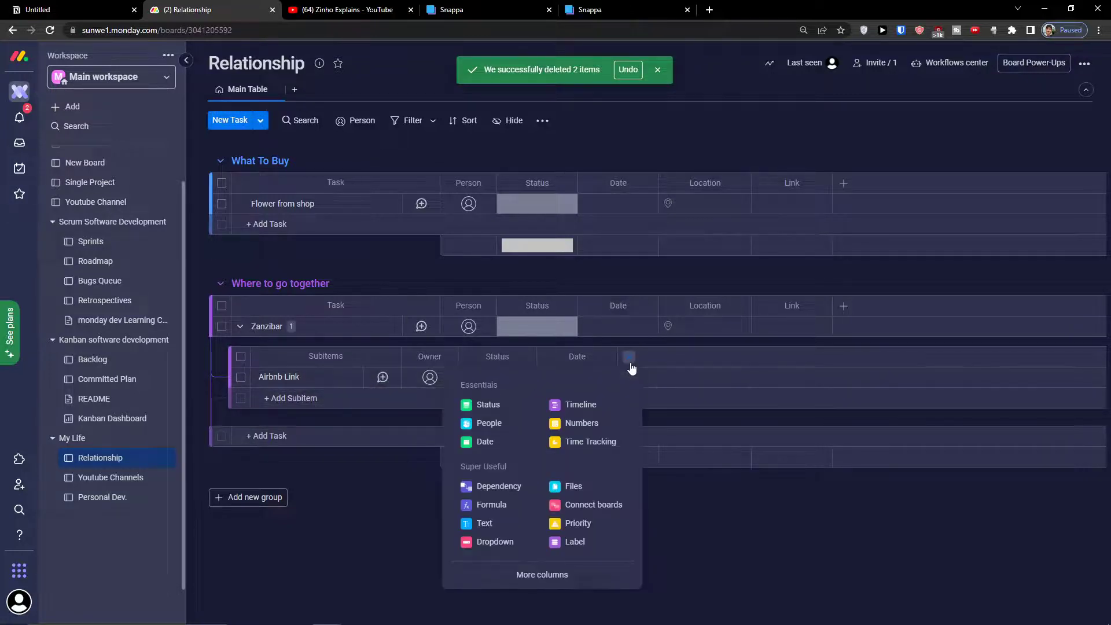
{"action": "left_click", "coordinate": [512, 575]}
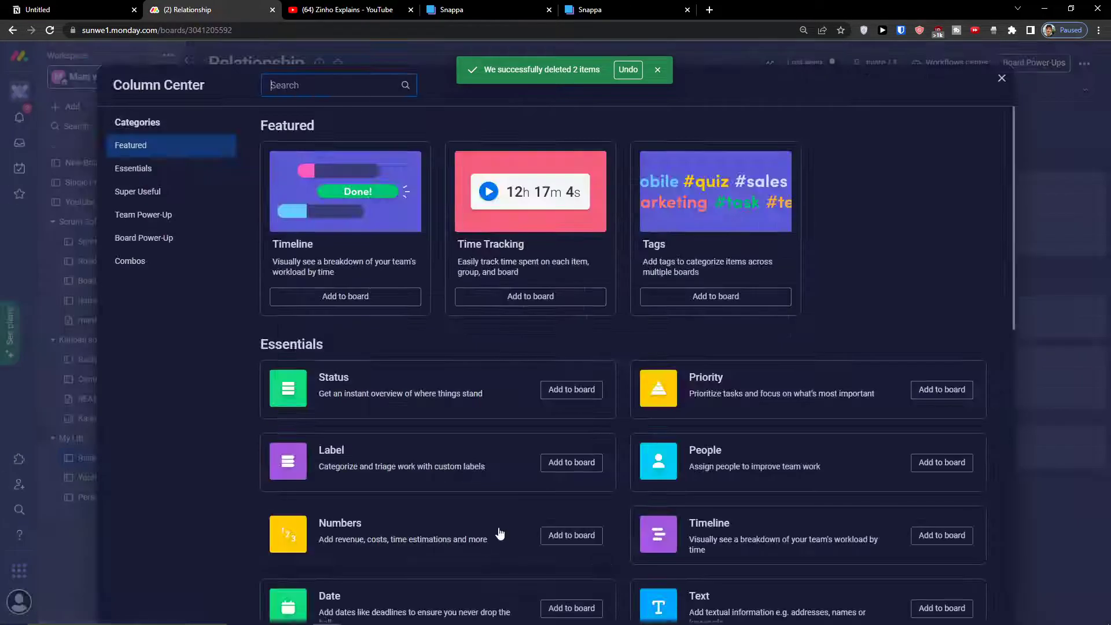
{"action": "type", "text": "lin"}
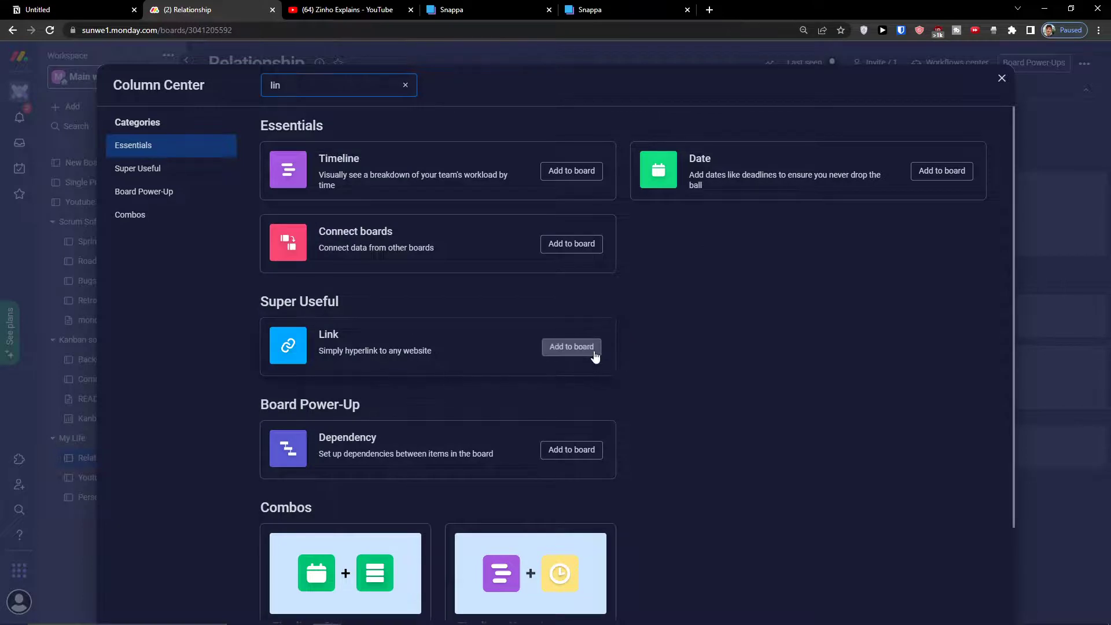
{"action": "left_click", "coordinate": [593, 349]}
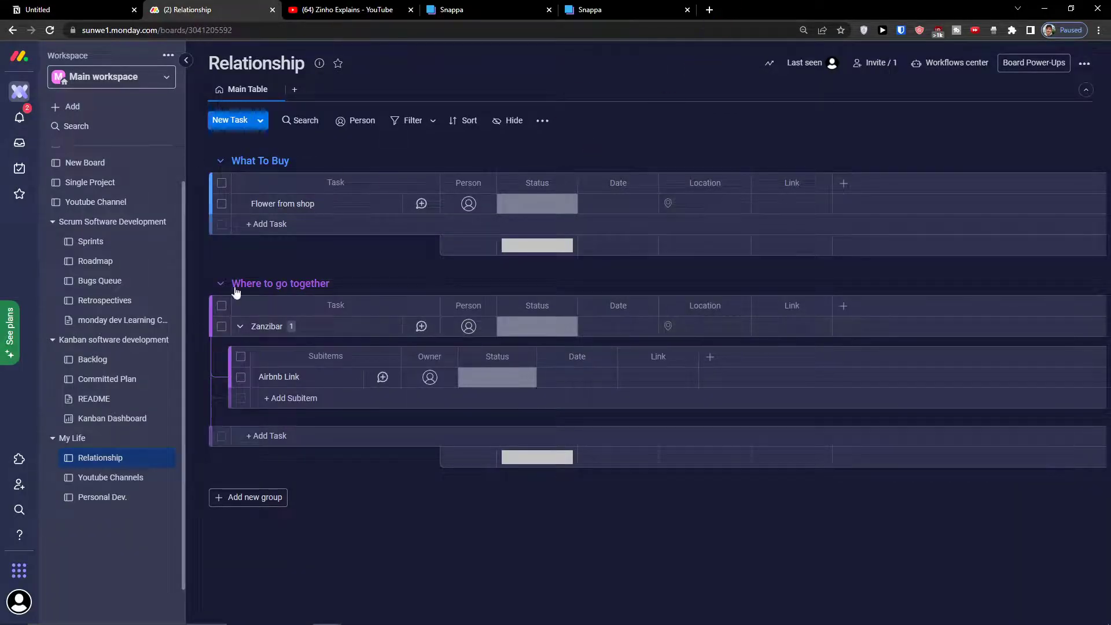
{"action": "left_click", "coordinate": [239, 326]}
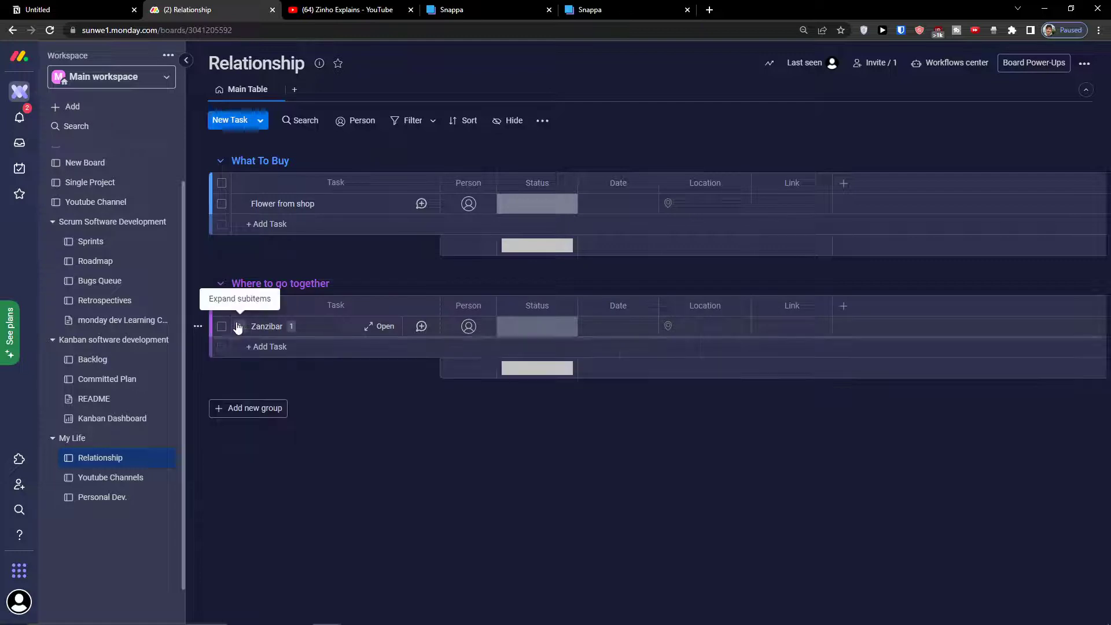
Add a task named 'Book for her what she mentioned called "book' to the What To Buy group.
{"action": "left_click", "coordinate": [298, 224]}
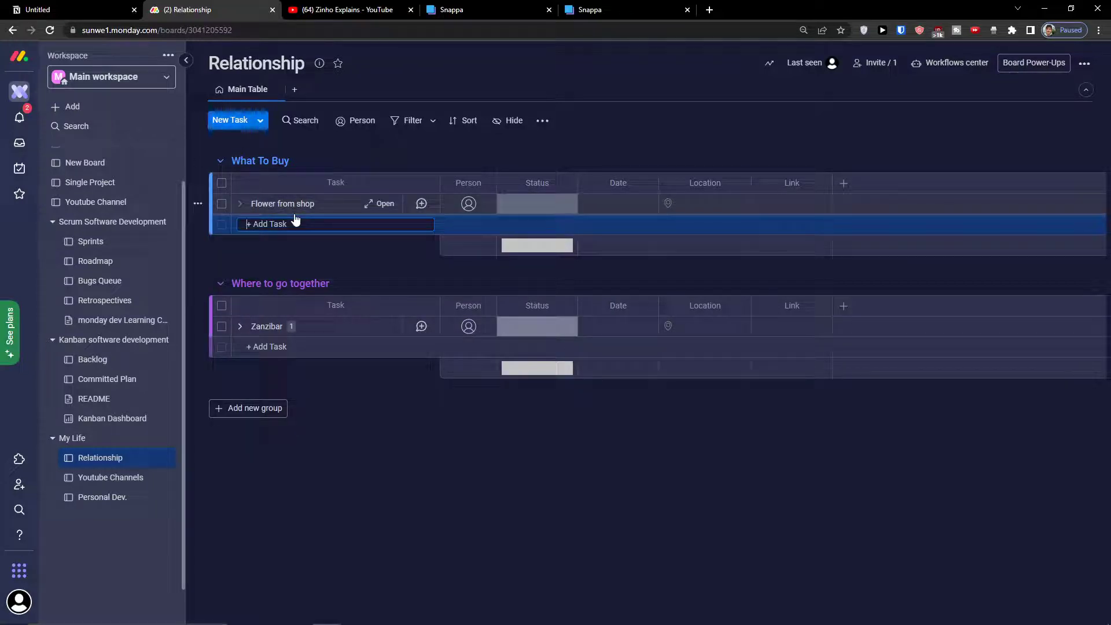
{"action": "type", "text": "b"}
{"action": "key", "text": "BackSpace"}
{"action": "type", "text": "Book for her what she mentioned called"}
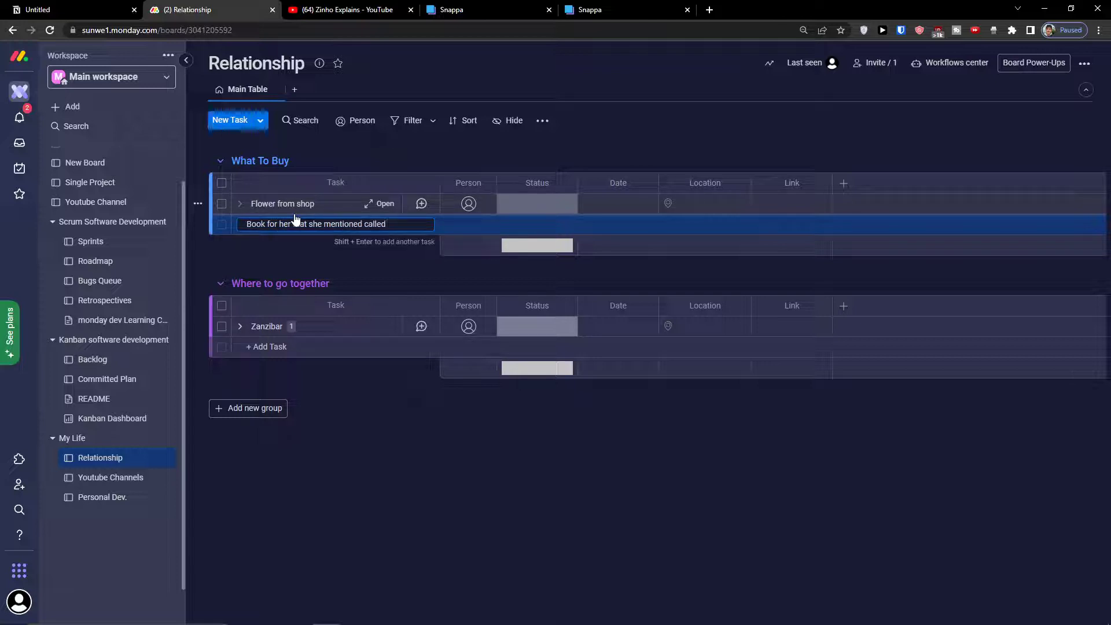
{"action": "type", "text": " \"book"}
{"action": "key", "text": "Return"}
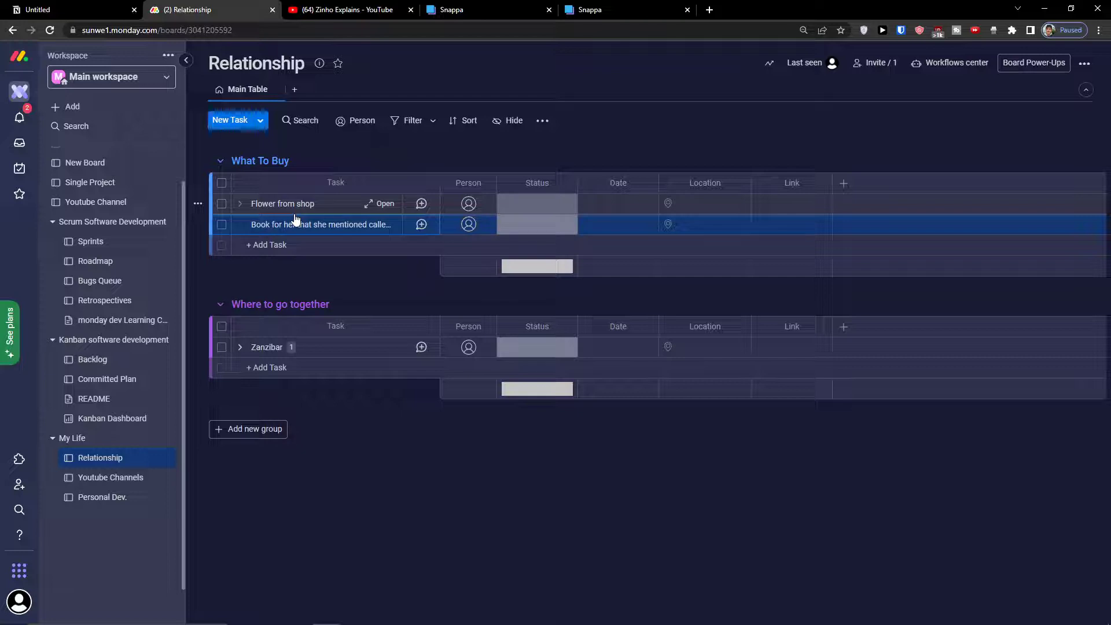
Create a board named "Personal Finance" with main privacy for managing items, and move it into the My Life folder.
{"action": "left_click", "coordinate": [144, 111]}
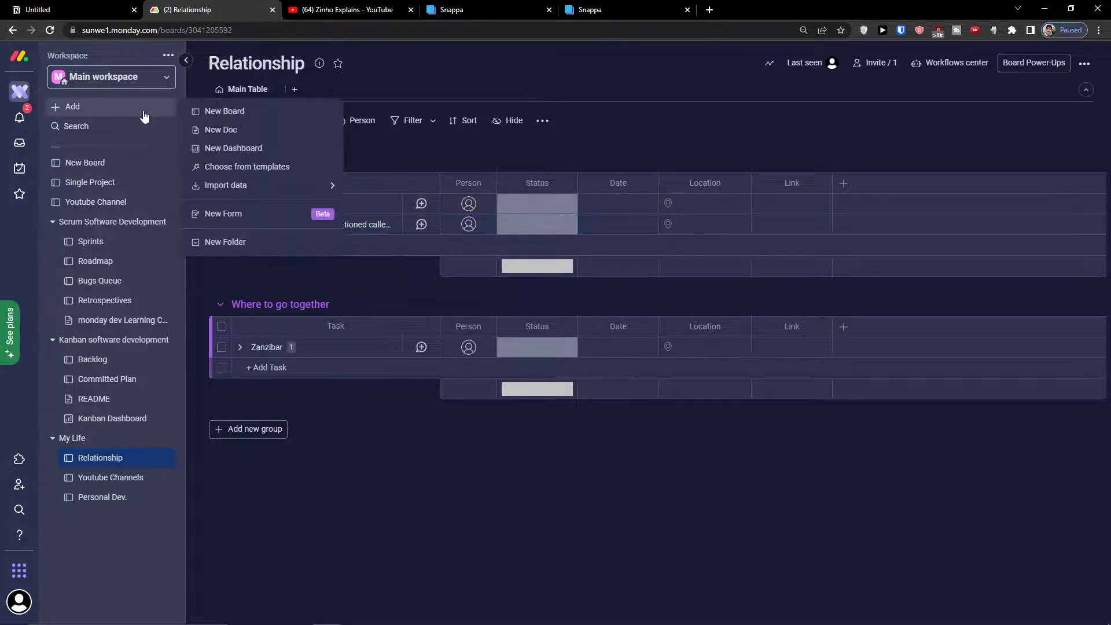
{"action": "left_click", "coordinate": [243, 111]}
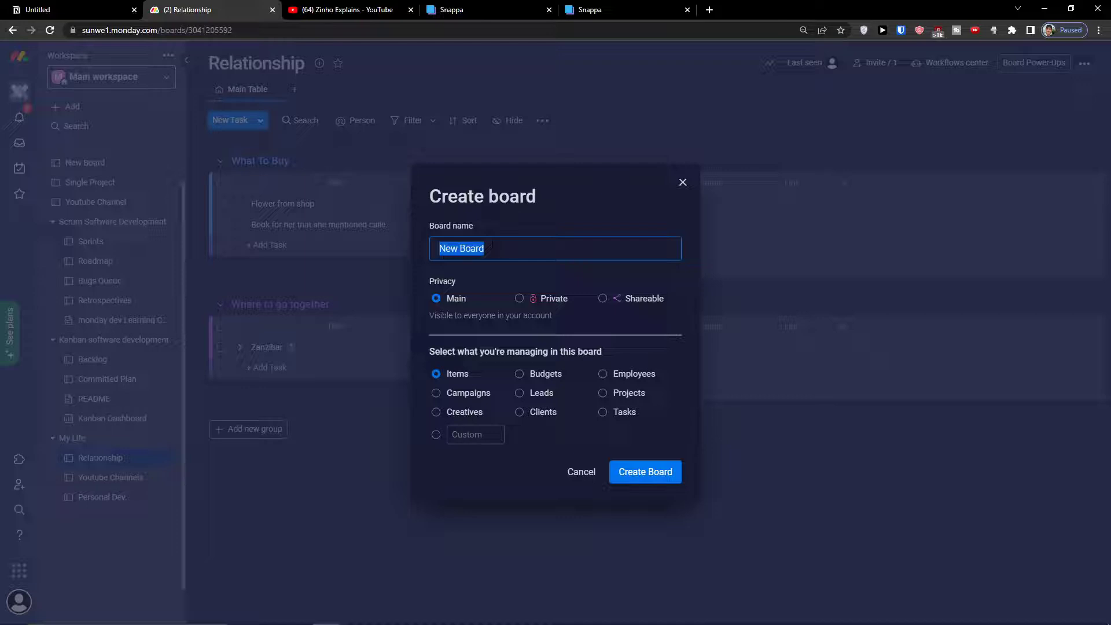
{"action": "type", "text": "Personal Finance"}
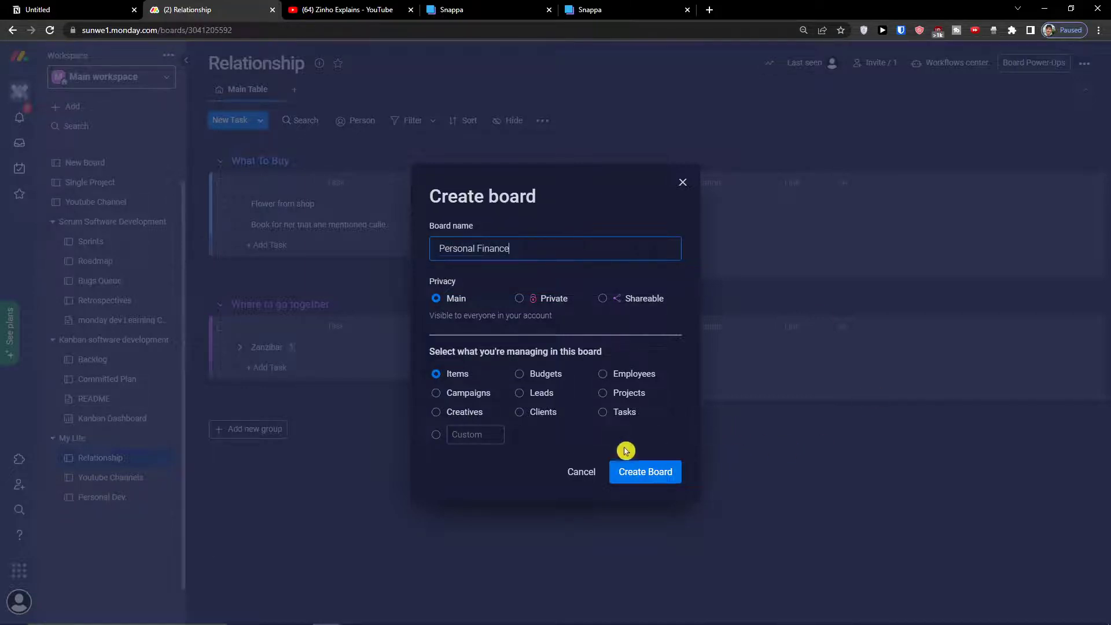
{"action": "left_click", "coordinate": [640, 481]}
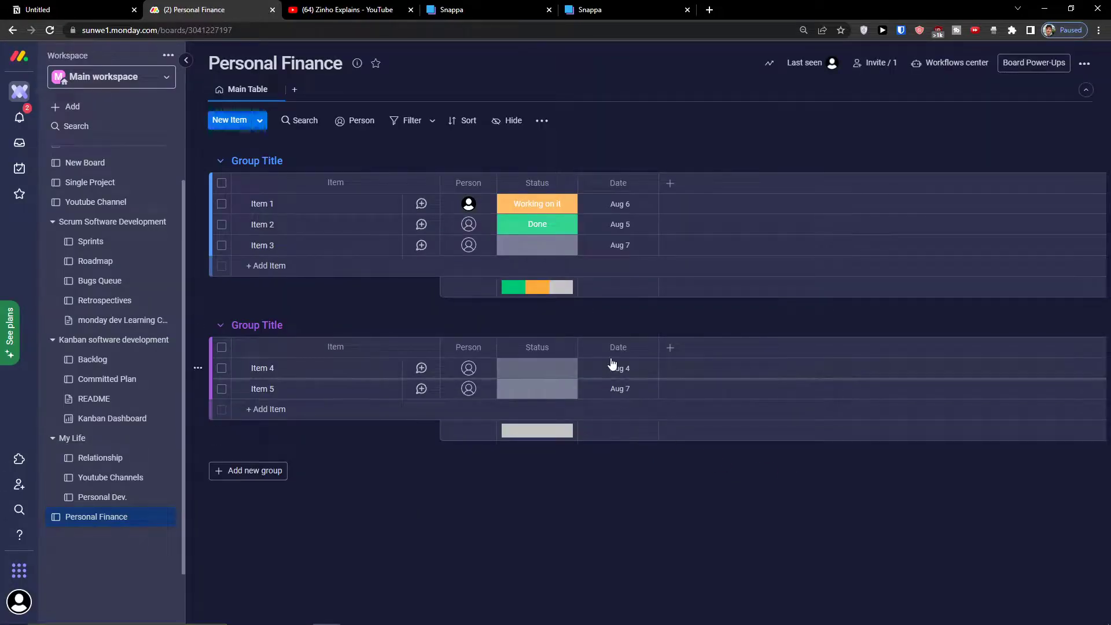
{"action": "left_click_drag", "start_coordinate": [65, 509], "coordinate": [96, 458]}
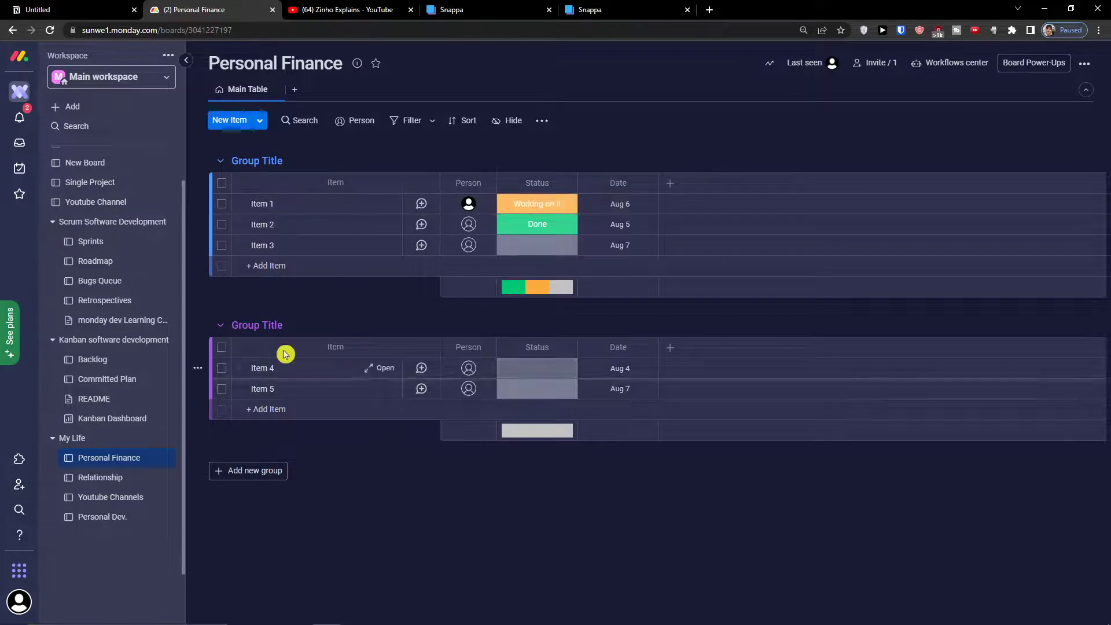
Rename the first group of the Personal Finance board "Need to buy ASAP".
{"action": "left_click", "coordinate": [275, 162]}
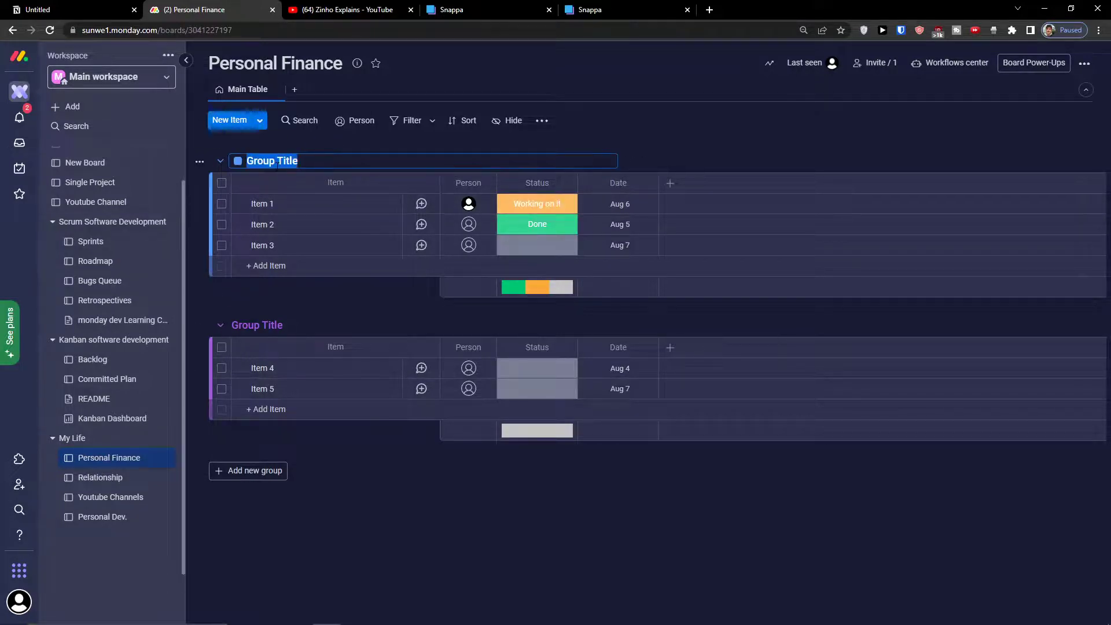
{"action": "type", "text": "Need to buy ASAP"}
{"action": "key", "text": "Return"}
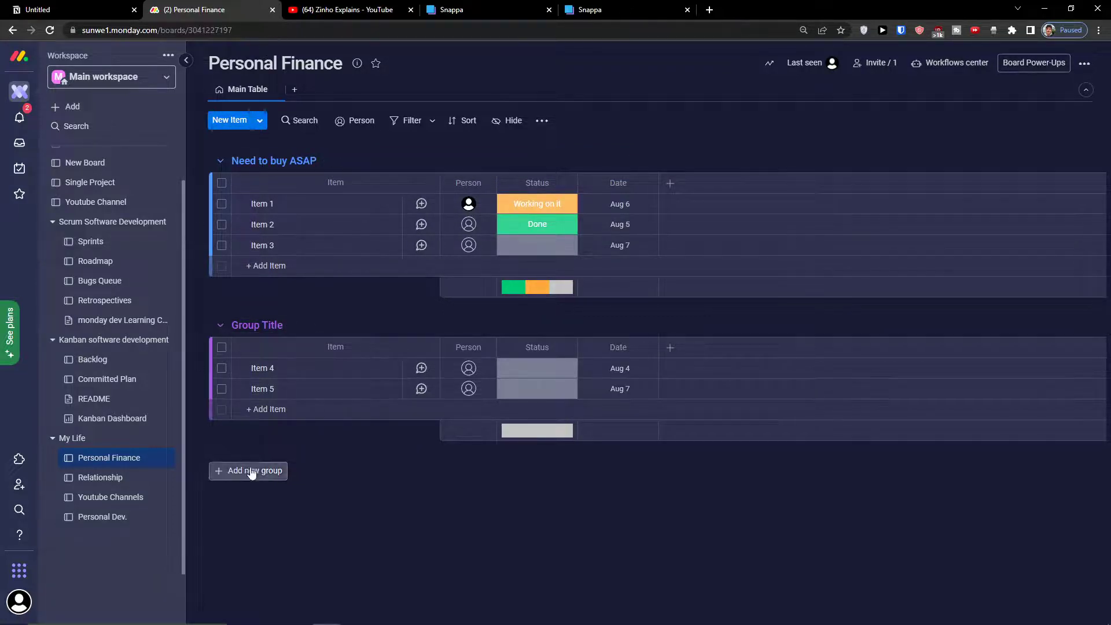
Rename the first group of the Personal Finance board "August" and the second group "September".
{"action": "left_click", "coordinate": [263, 162]}
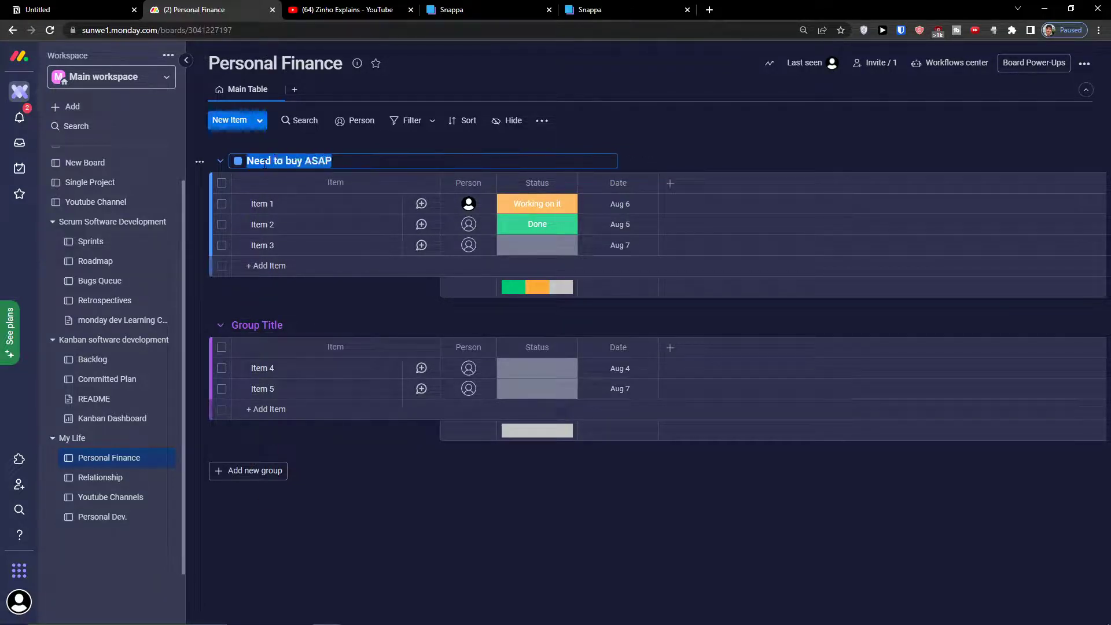
{"action": "type", "text": "Agu"}
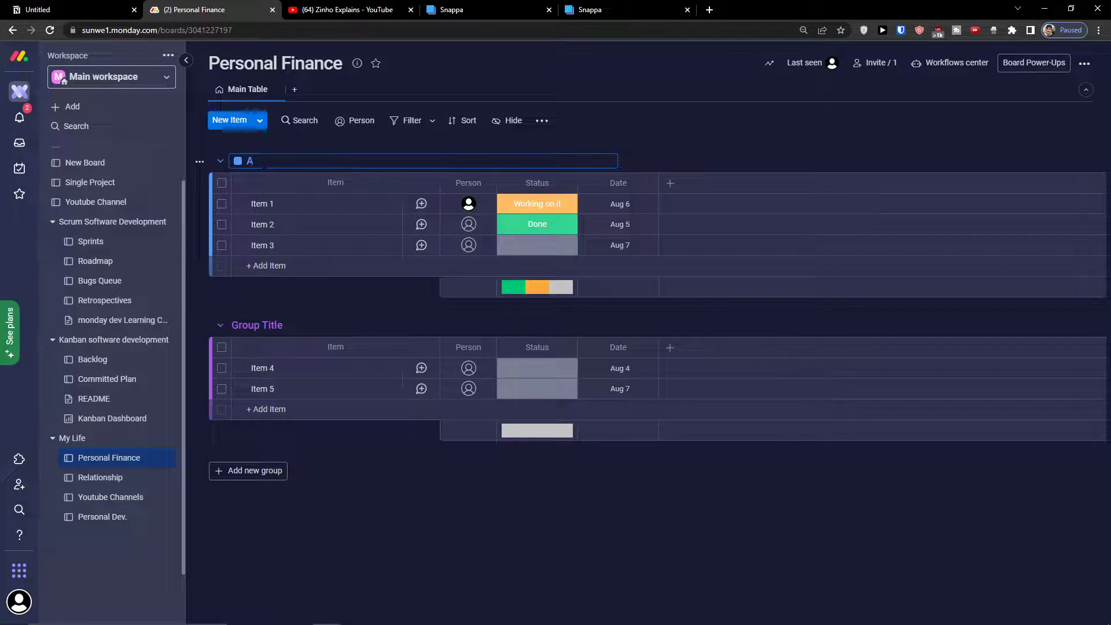
{"action": "key", "text": "Return"}
{"action": "double_click", "coordinate": [267, 325]}
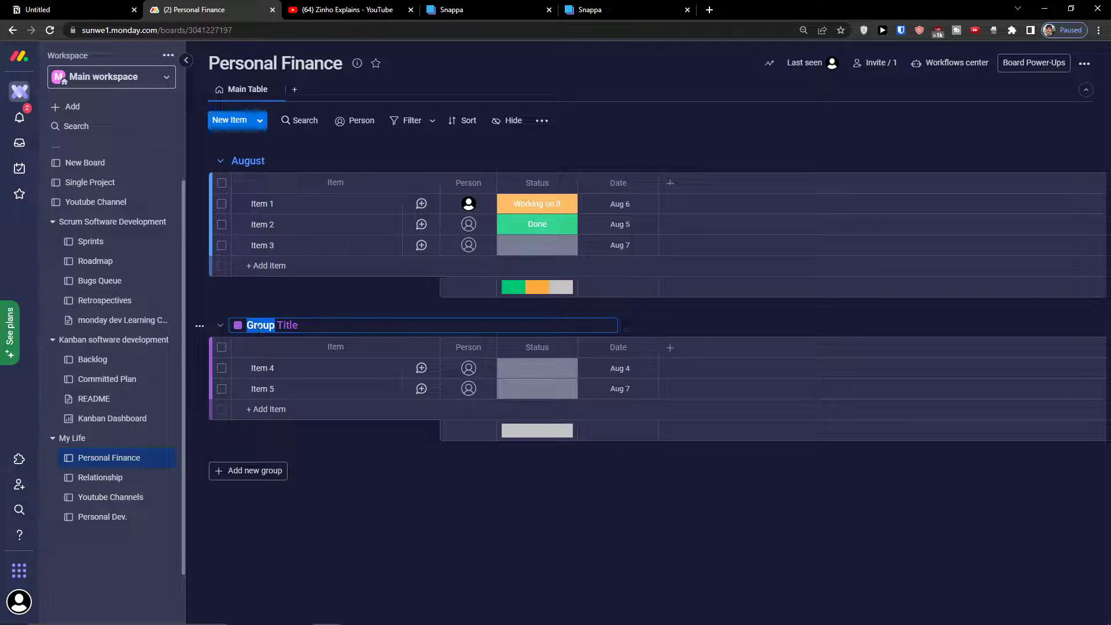
{"action": "triple_click", "coordinate": [258, 326]}
{"action": "type", "text": "September"}
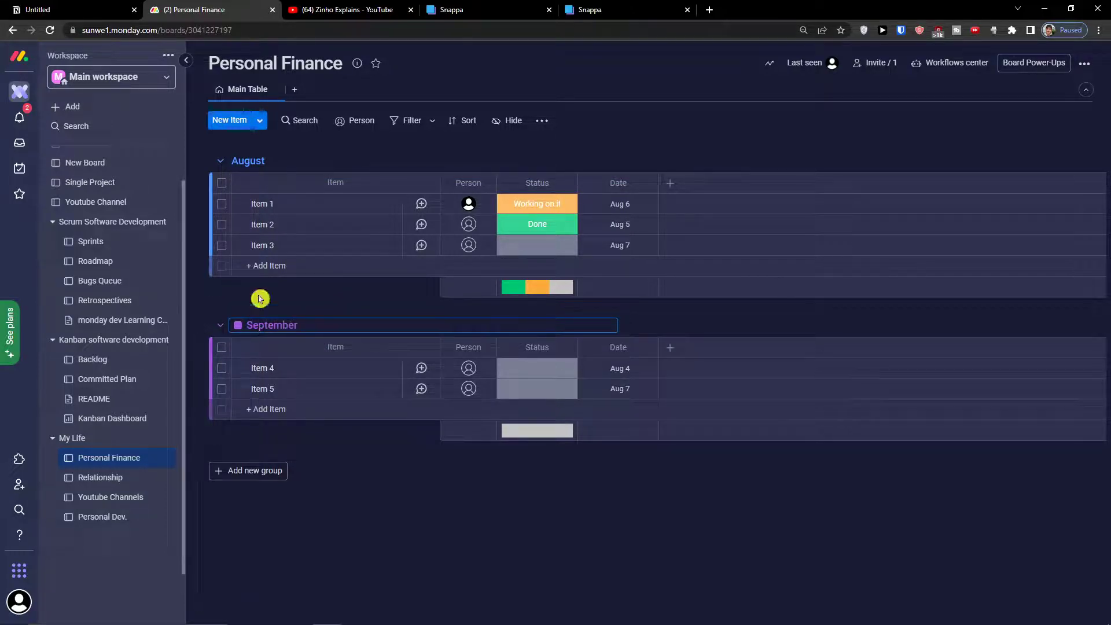
Rename Item 1 in the August group "Rent".
{"action": "left_click", "coordinate": [270, 204]}
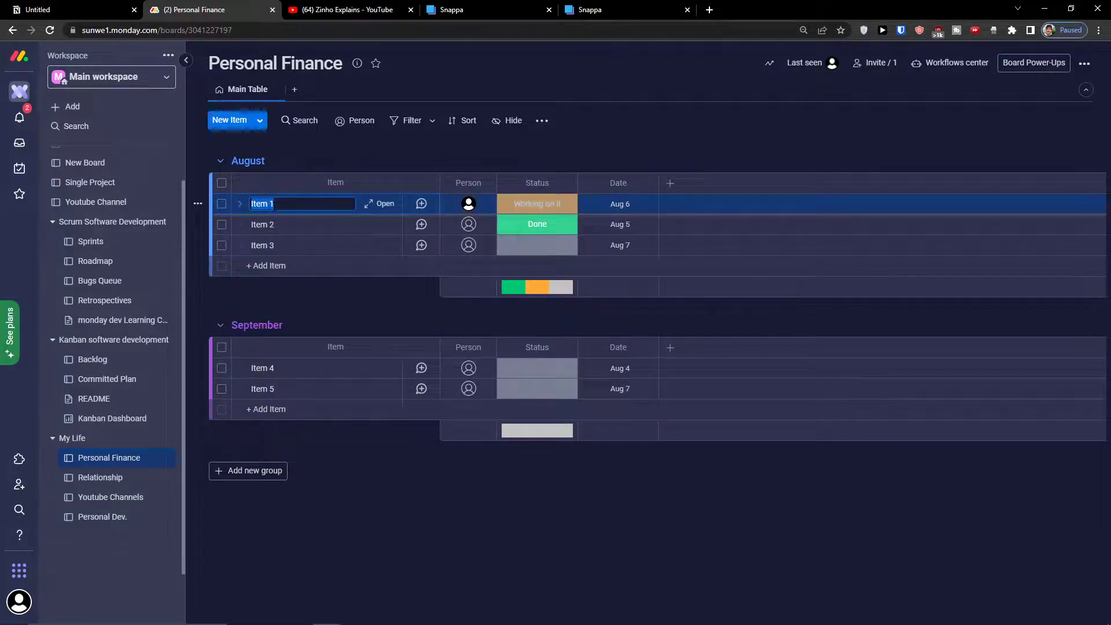
{"action": "type", "text": "Rent"}
{"action": "key", "text": "Return"}
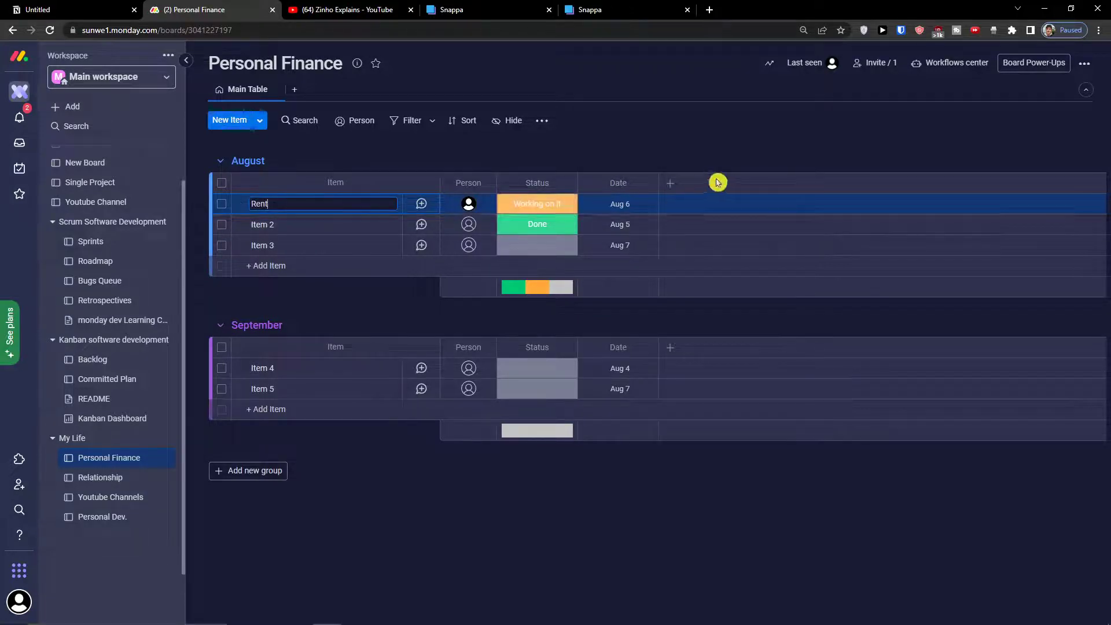
Browse the available column types, find Numbers with the search term "num" and add it to the Personal Finance board.
{"action": "left_click", "coordinate": [669, 182]}
{"action": "left_click", "coordinate": [580, 402]}
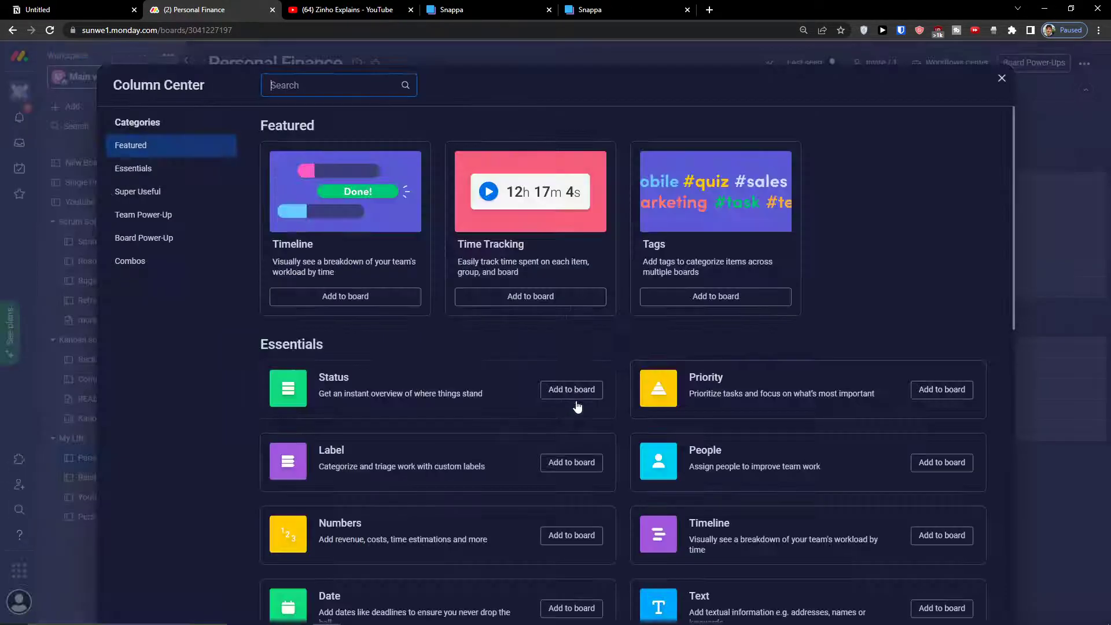
{"action": "scroll", "coordinate": [546, 253], "scroll_direction": "down", "scroll_amount": 5}
{"action": "scroll", "coordinate": [523, 245], "scroll_direction": "up", "scroll_amount": 5}
{"action": "type", "text": "pr"}
{"action": "key", "text": "BackSpace"}
{"action": "key", "text": "BackSpace"}
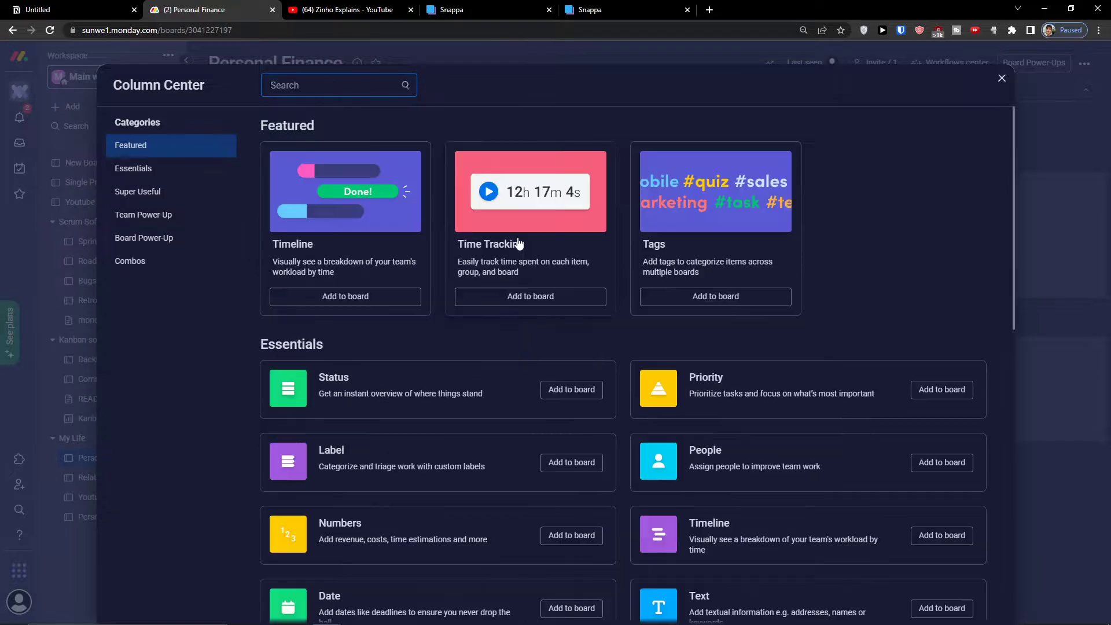
{"action": "type", "text": "pri"}
{"action": "key", "text": "BackSpace"}
{"action": "key", "text": "BackSpace"}
{"action": "key", "text": "BackSpace"}
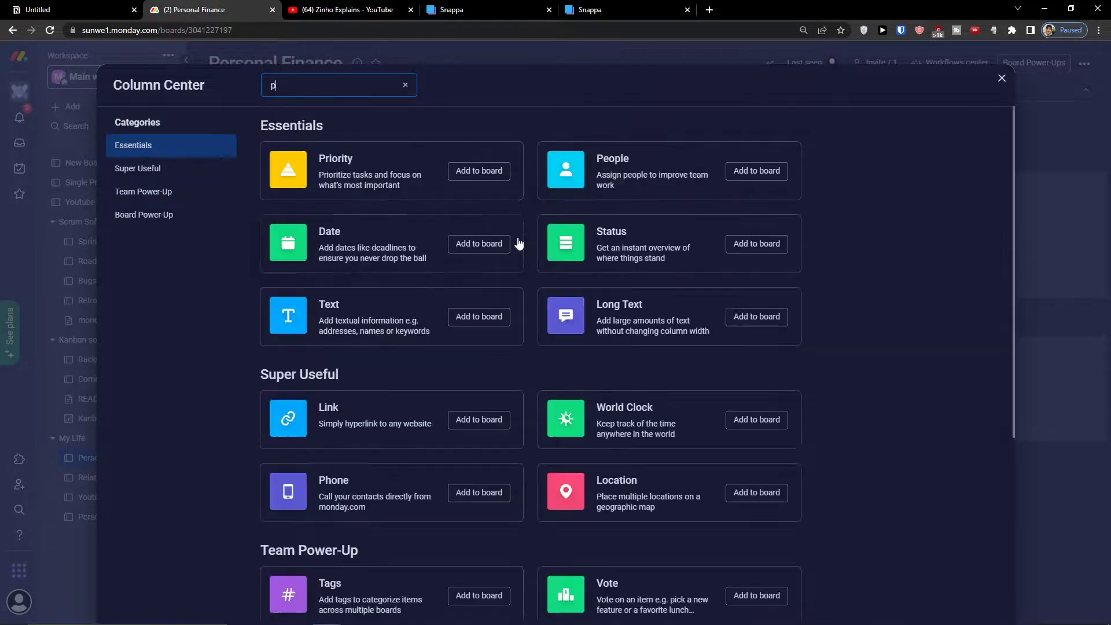
{"action": "type", "text": "num"}
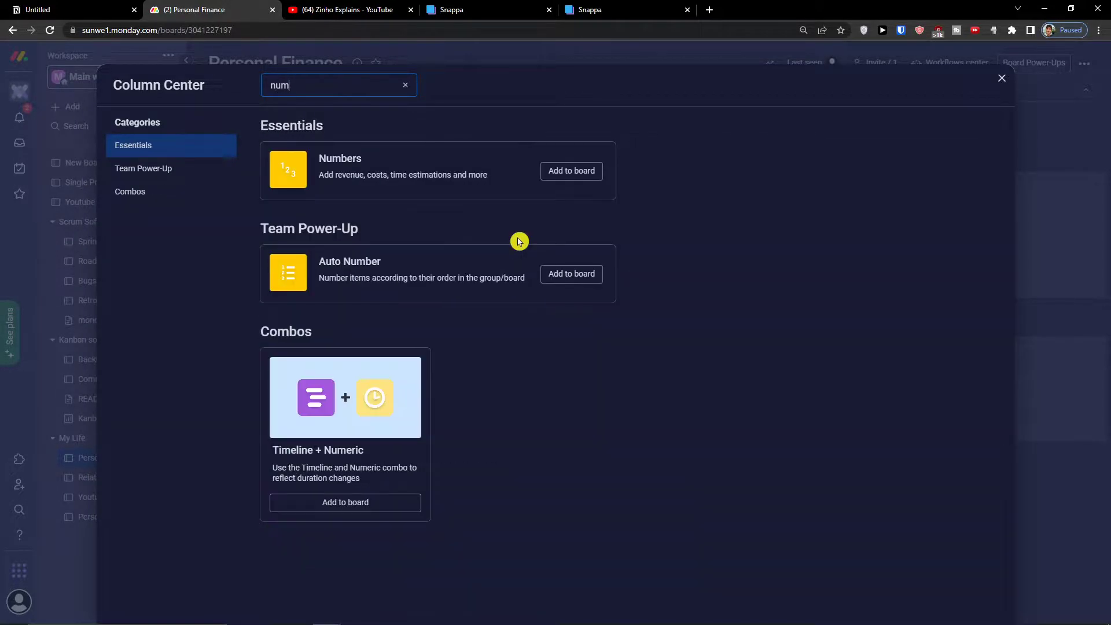
{"action": "left_click", "coordinate": [571, 171]}
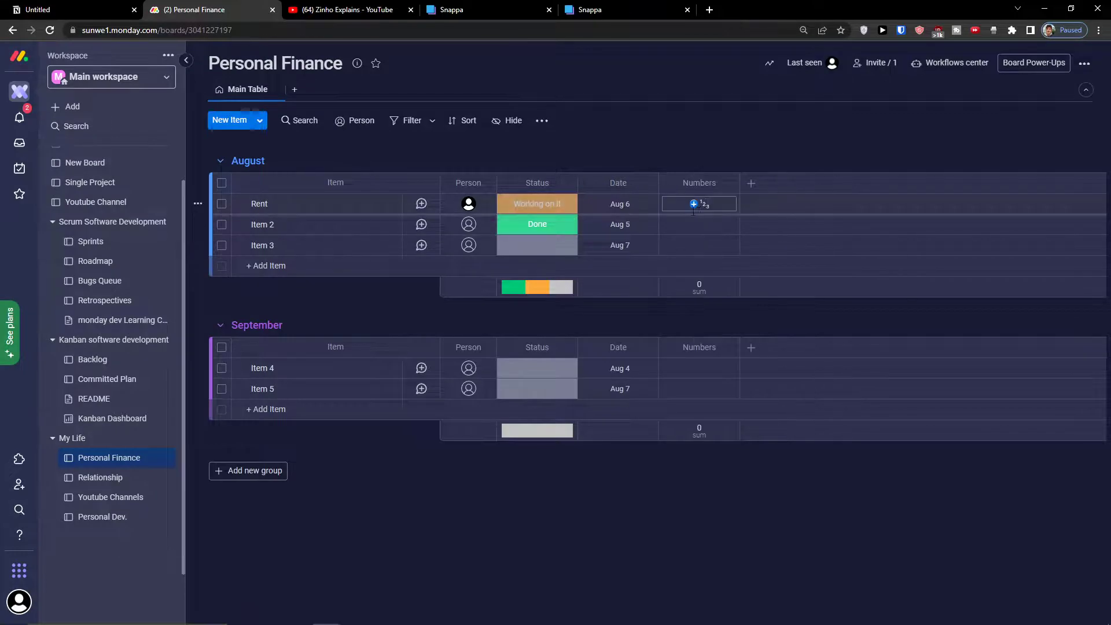
Set the Numbers column's unit to € and enter 2500 for the Rent item.
{"action": "left_click", "coordinate": [692, 287]}
{"action": "left_click", "coordinate": [522, 307]}
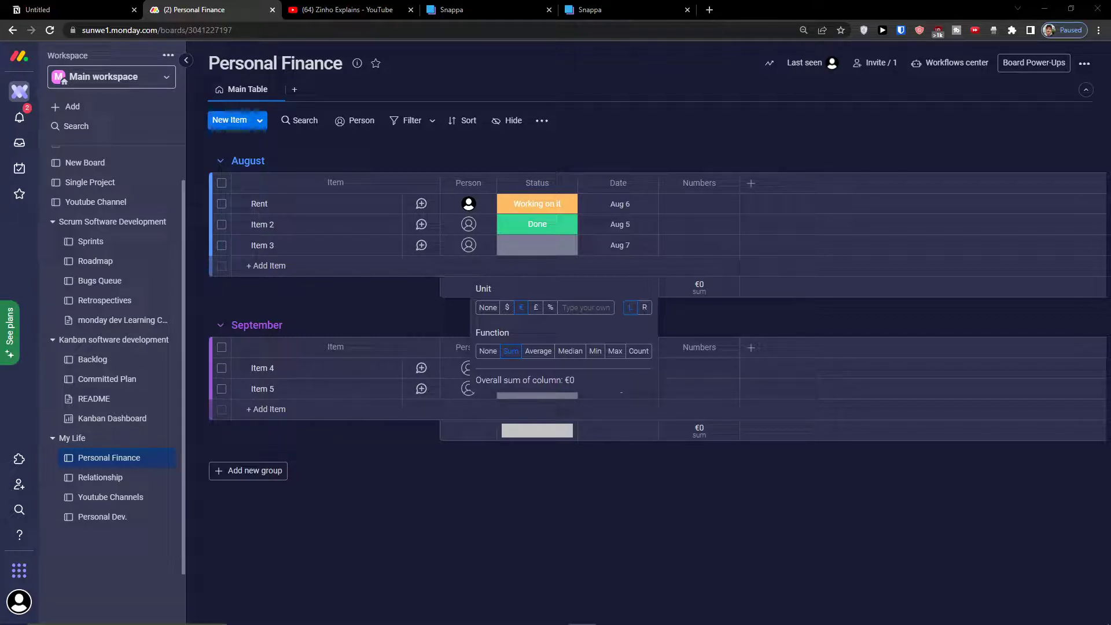
{"action": "left_click", "coordinate": [700, 204]}
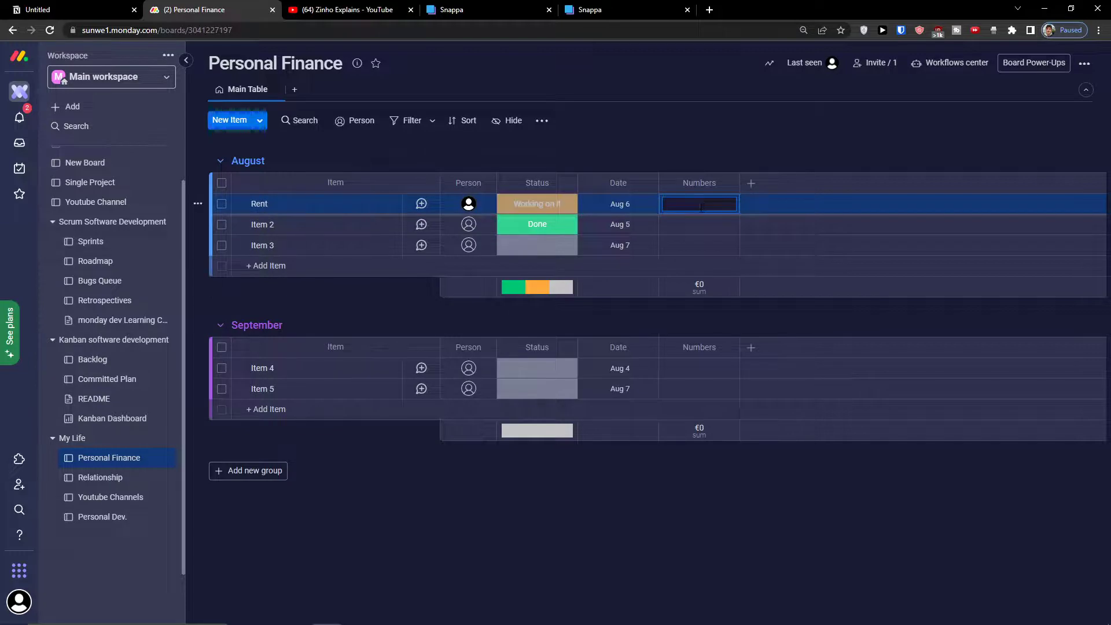
{"action": "type", "text": "500"}
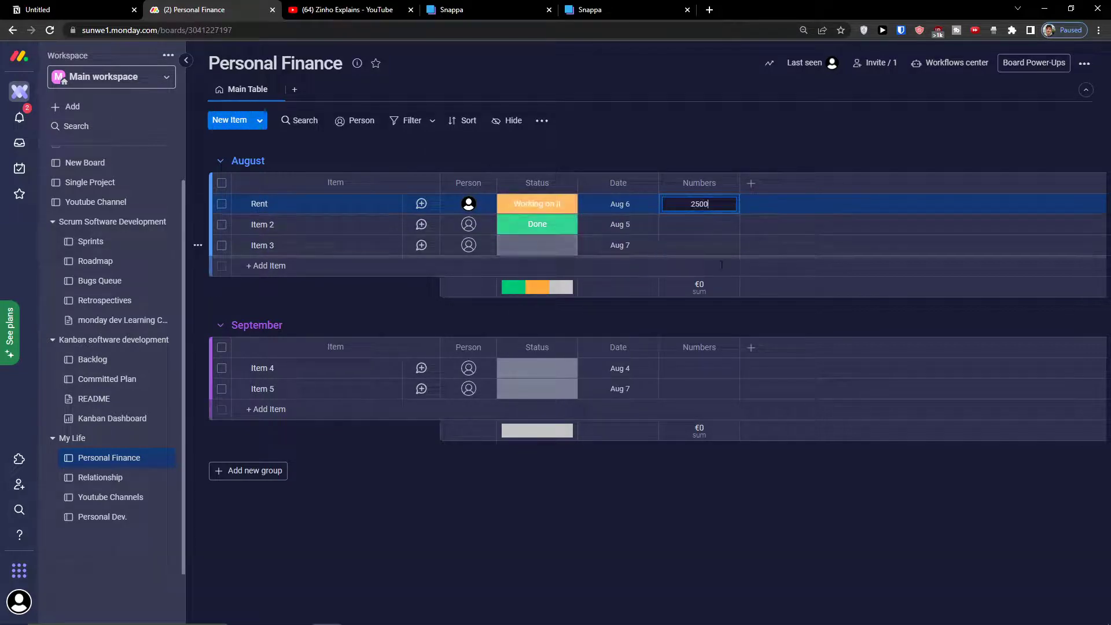
{"action": "left_click", "coordinate": [689, 322]}
Rename Item 2 in the August group "Food".
{"action": "left_click", "coordinate": [294, 223]}
{"action": "double_click", "coordinate": [260, 227]}
{"action": "type", "text": "Food"}
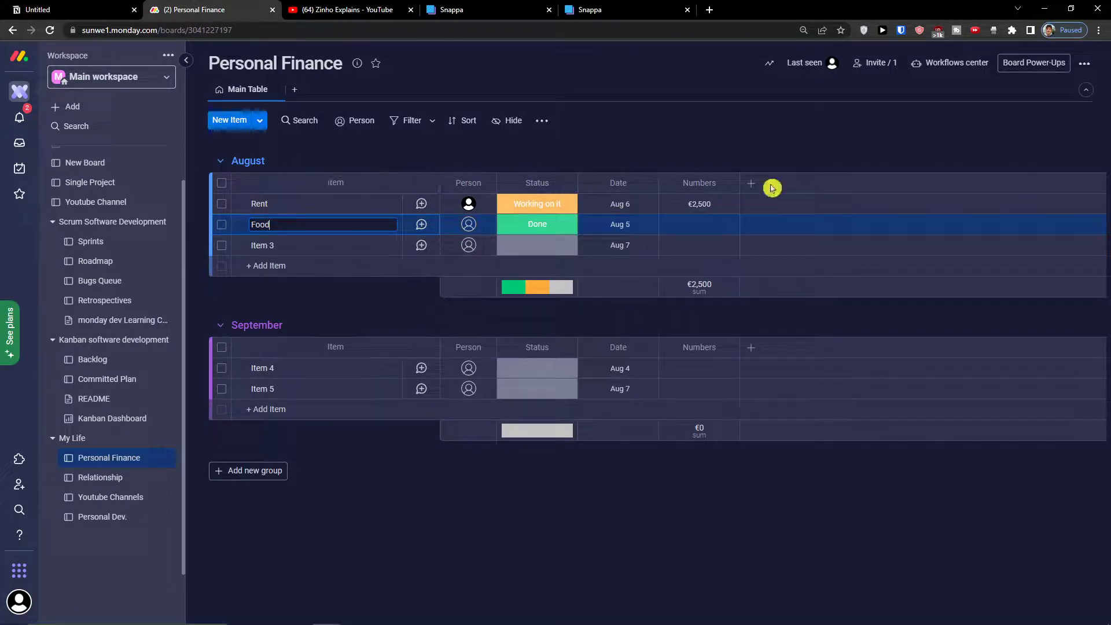
Add a Label column to the Personal Finance board and place it between the Status and Date columns.
{"action": "left_click", "coordinate": [751, 183]}
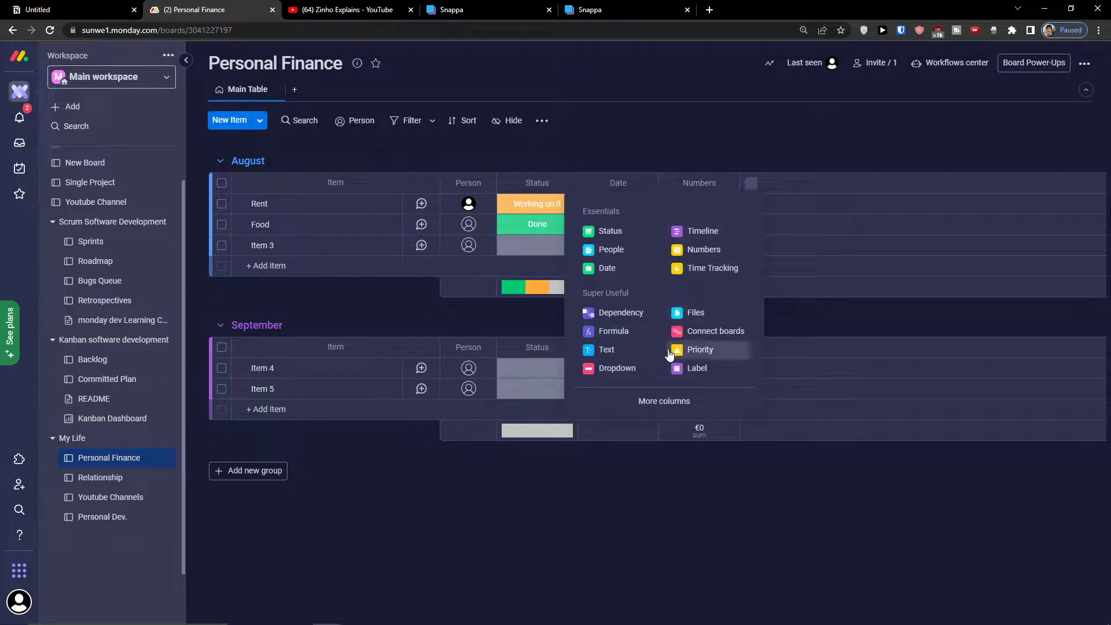
{"action": "left_click", "coordinate": [683, 368]}
{"action": "left_click_drag", "start_coordinate": [776, 178], "coordinate": [607, 183]}
Check the default options of the Label column and rename the column "Importancy".
{"action": "left_click", "coordinate": [617, 211]}
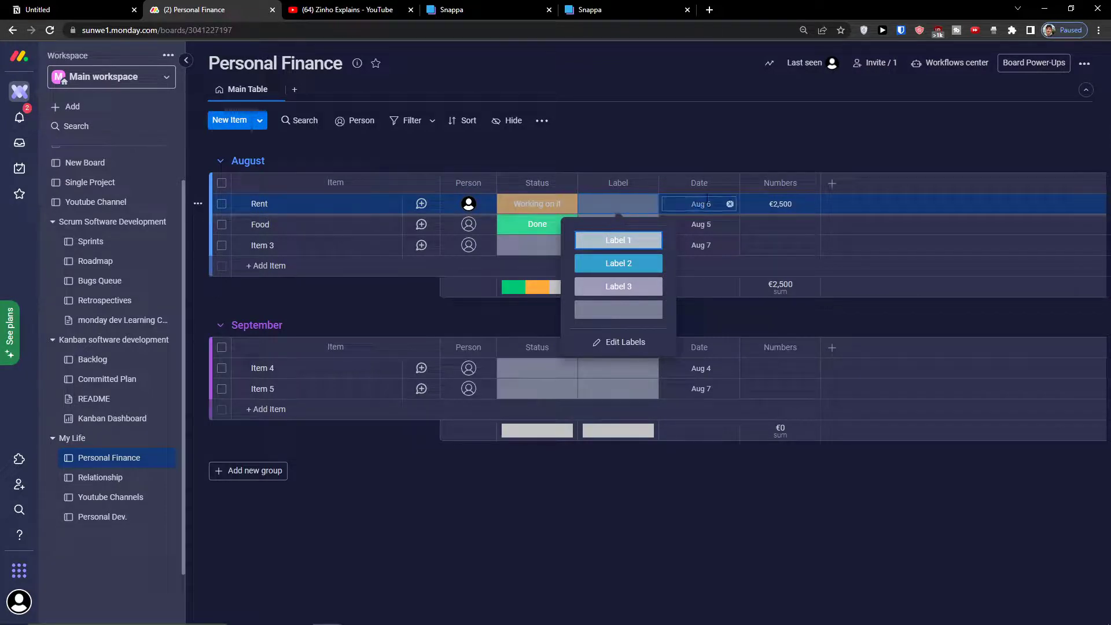
{"action": "left_click", "coordinate": [608, 183]}
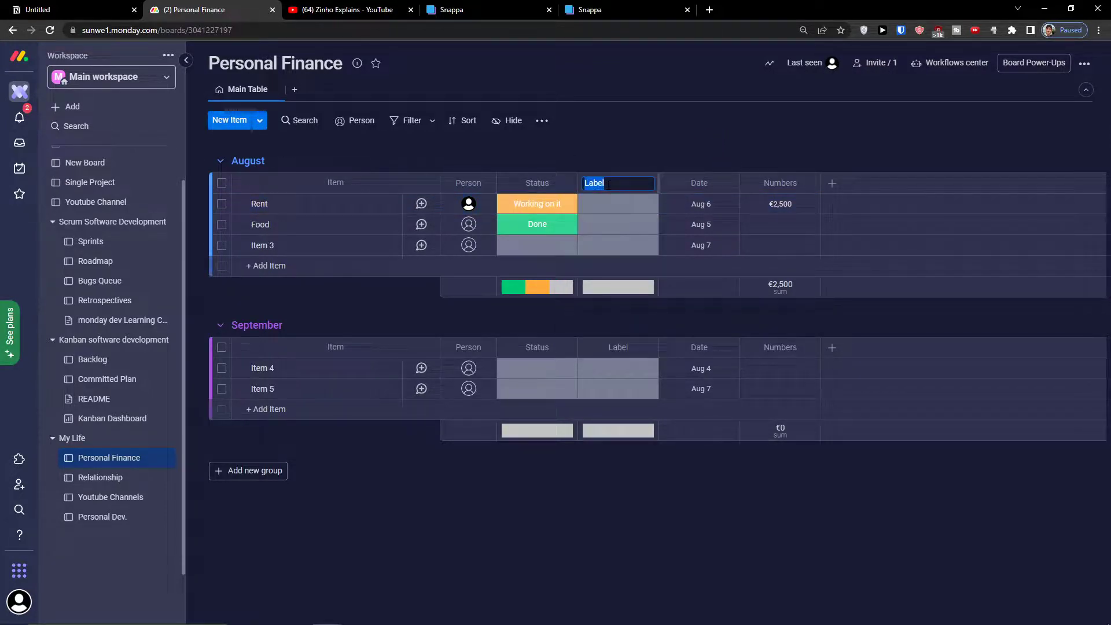
{"action": "type", "text": "Importancy"}
Set the Importancy of the Rent item to Label 1.
{"action": "left_click", "coordinate": [605, 204]}
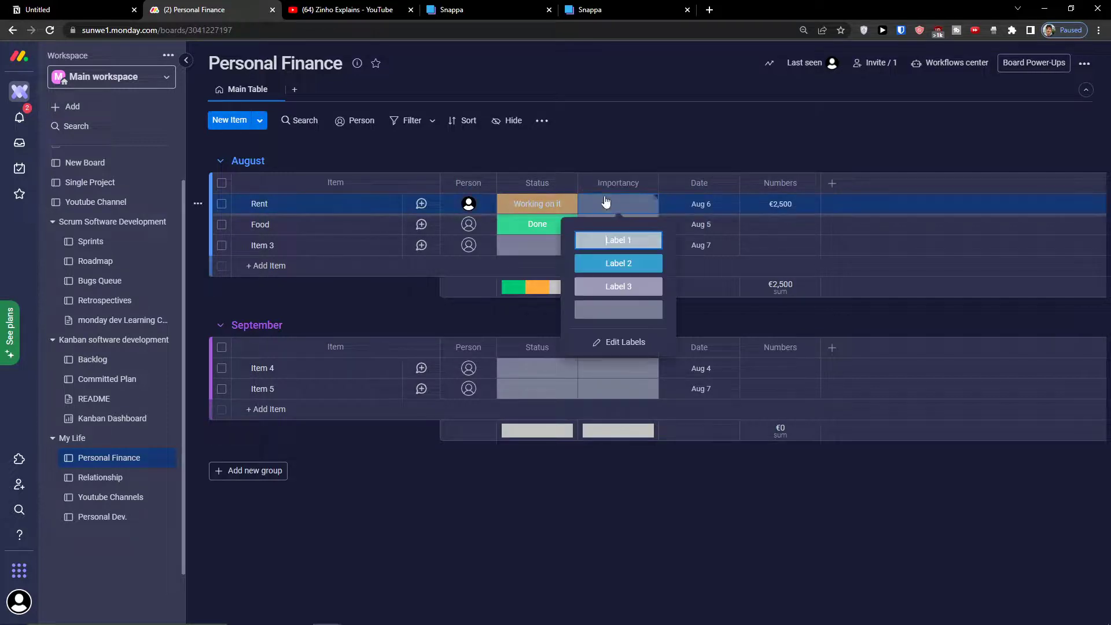
{"action": "right_click", "coordinate": [609, 244]}
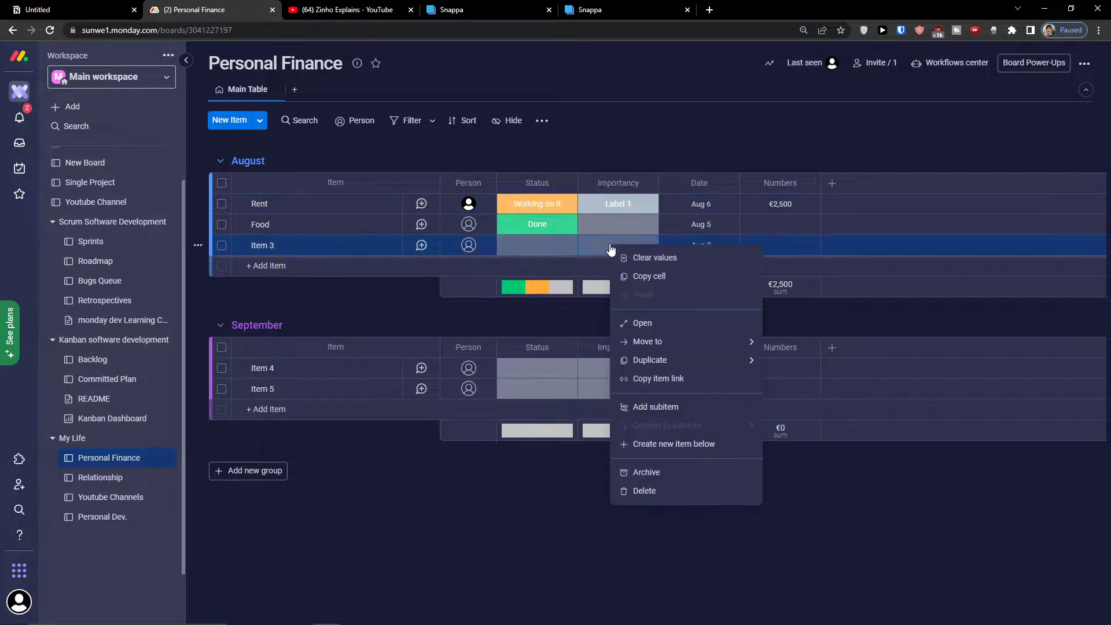
Open the Importancy labels from the Rent item for editing and rename Label 1 "not much".
{"action": "left_click", "coordinate": [618, 204]}
{"action": "left_click", "coordinate": [622, 345]}
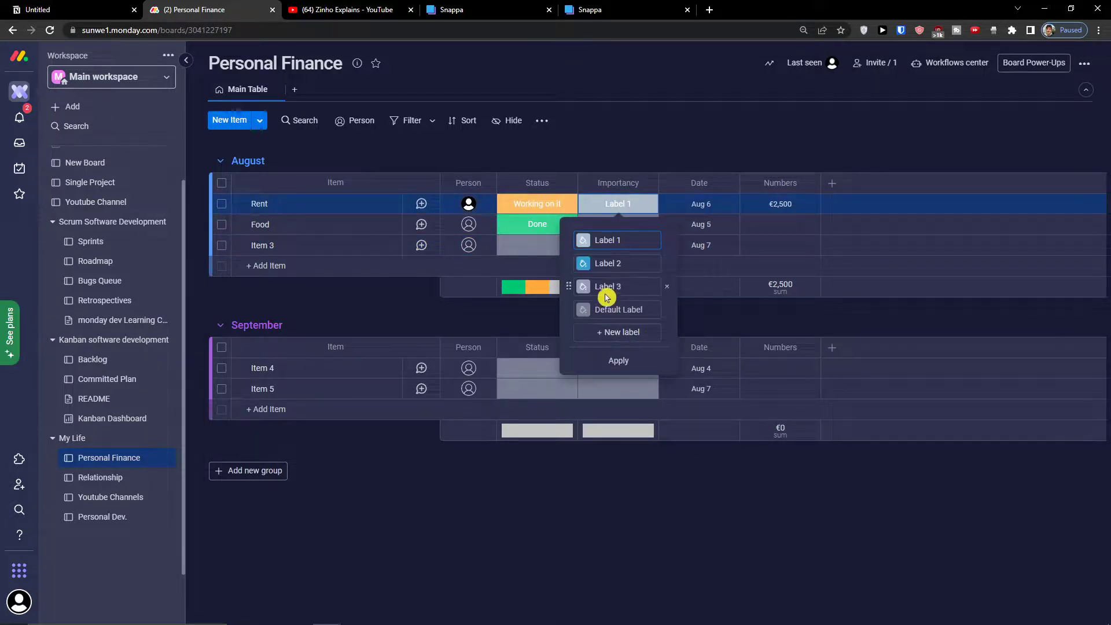
{"action": "left_click", "coordinate": [618, 242]}
{"action": "type", "text": "not much"}
Rename Label 2 of the Importancy column "have to pay it" and assign that label to the Rent item.
{"action": "left_click", "coordinate": [639, 263]}
{"action": "type", "text": "had"}
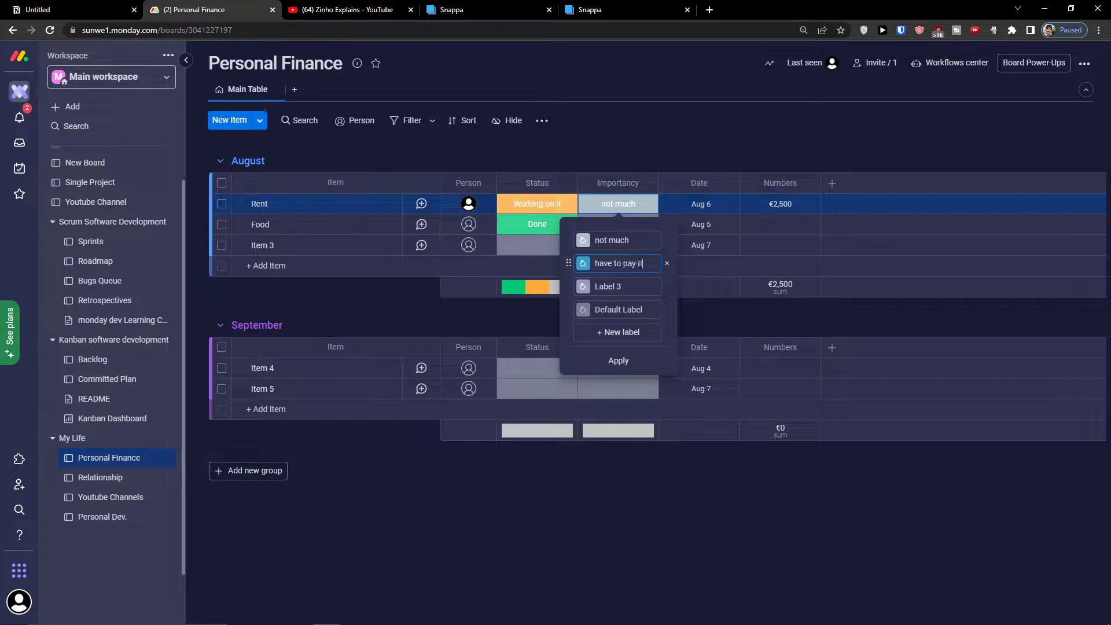
{"action": "type", "text": "e to pay it"}
{"action": "key", "text": "Return"}
{"action": "left_click", "coordinate": [640, 264]}
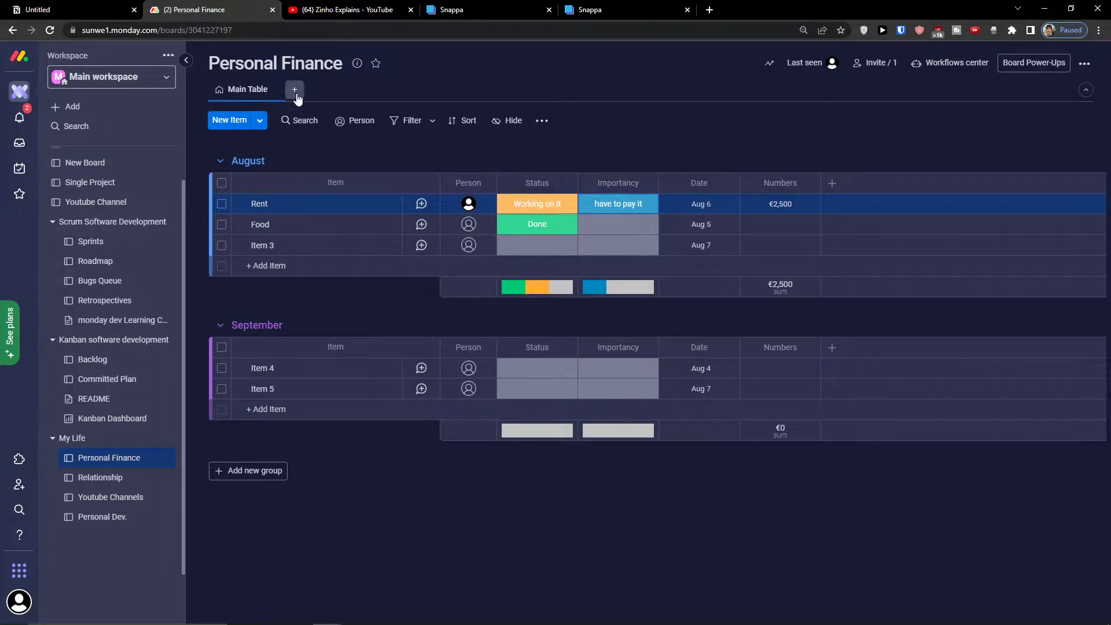
{"action": "left_click", "coordinate": [553, 132]}
Add a Table view to the Personal Finance board, keeping its default name.
{"action": "left_click", "coordinate": [295, 92]}
{"action": "left_click", "coordinate": [311, 118]}
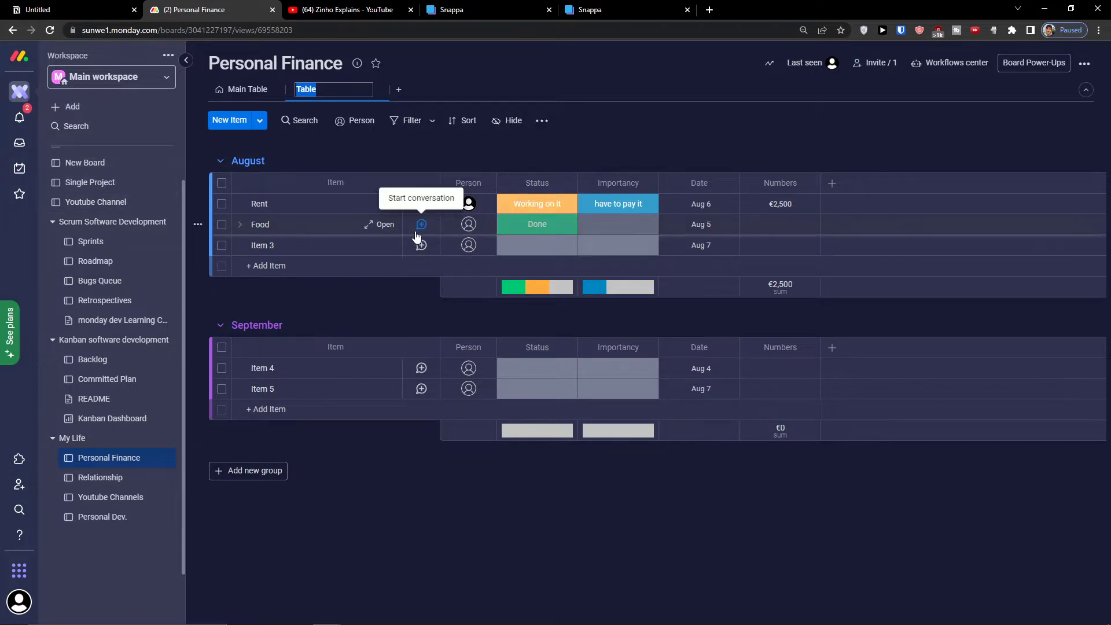
{"action": "left_click", "coordinate": [442, 93]}
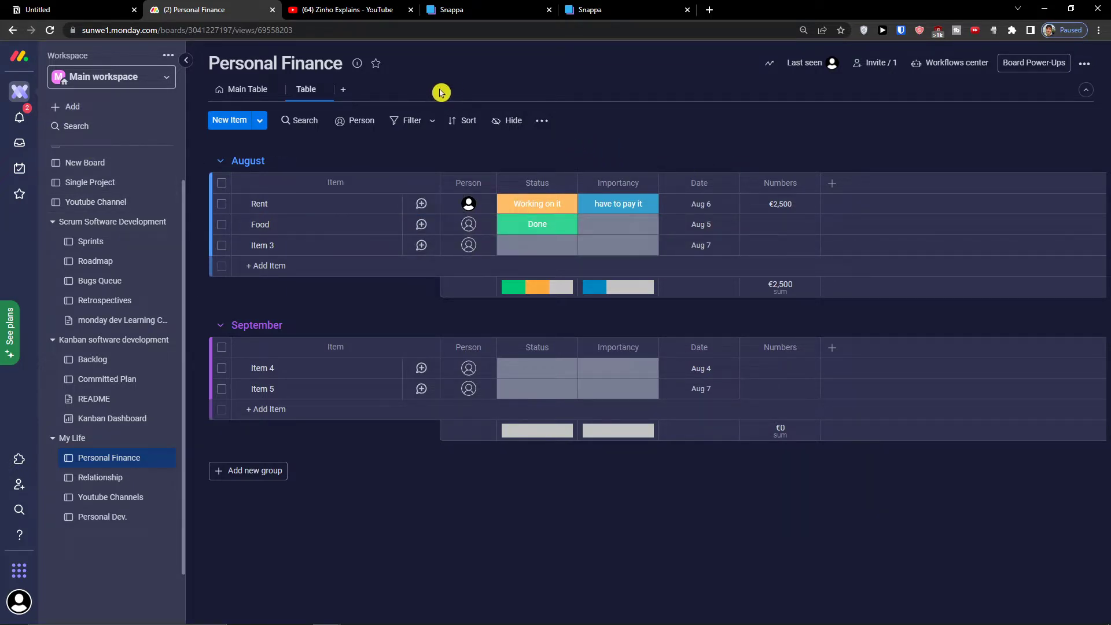
Browse the Views Center for the essential views and installed apps available for the Personal Finance board.
{"action": "left_click", "coordinate": [344, 91]}
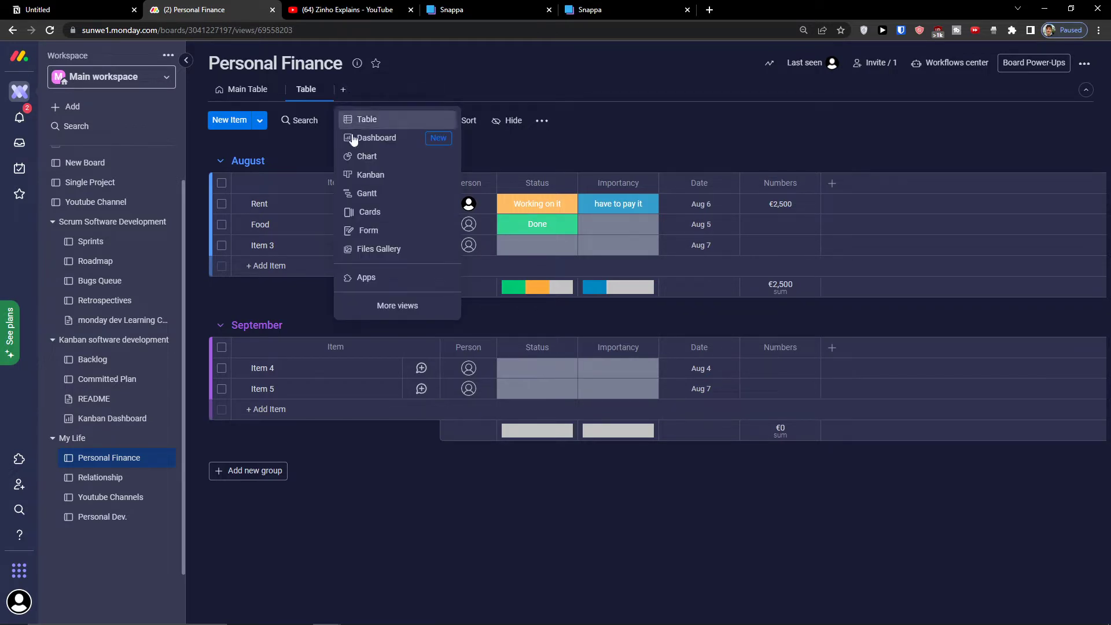
{"action": "left_click", "coordinate": [408, 304]}
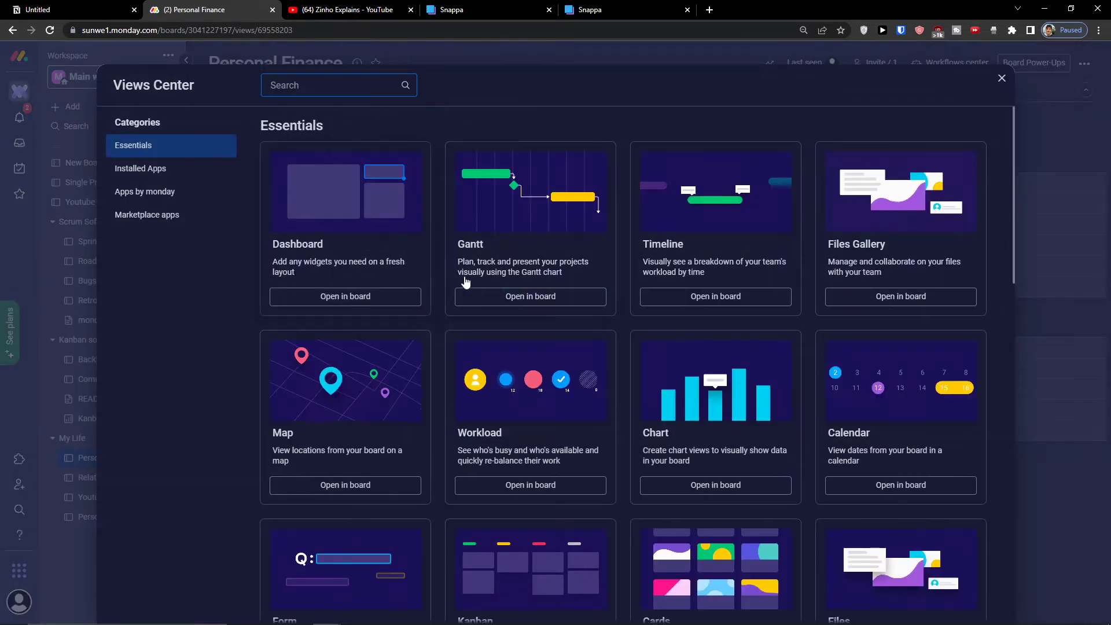
{"action": "scroll", "coordinate": [494, 292], "scroll_direction": "down", "scroll_amount": 2}
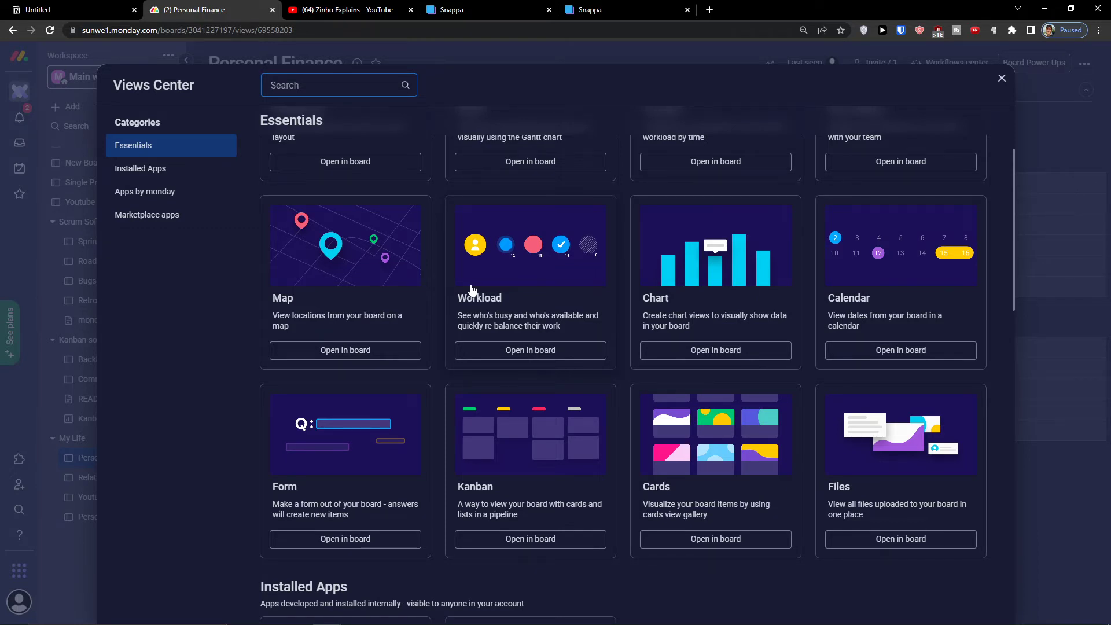
{"action": "scroll", "coordinate": [440, 274], "scroll_direction": "up", "scroll_amount": 3}
{"action": "scroll", "coordinate": [438, 272], "scroll_direction": "down", "scroll_amount": 5}
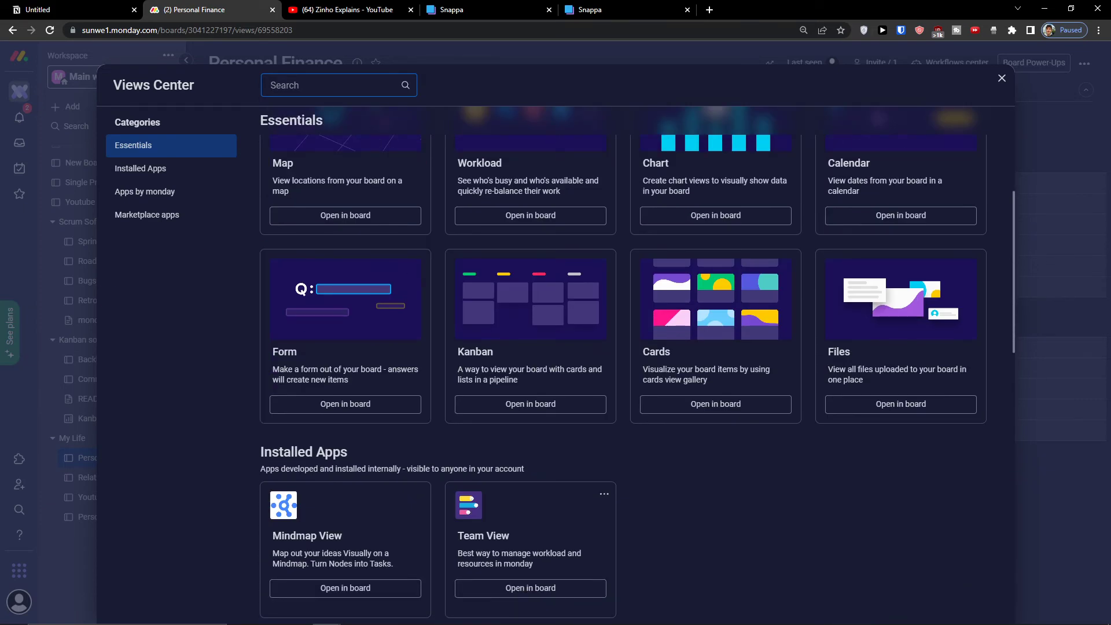